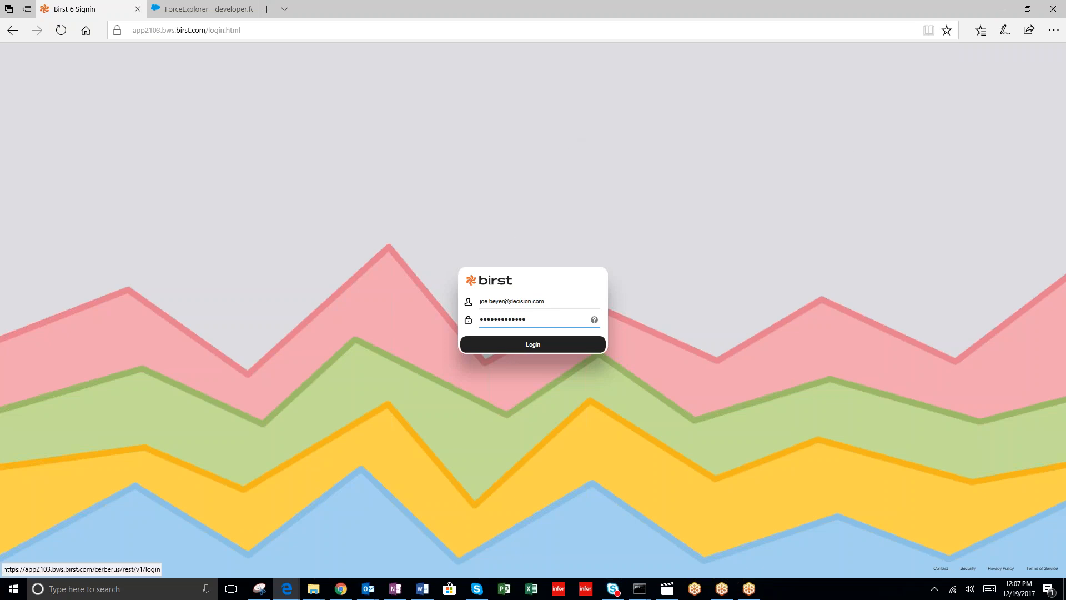
Sign in to Birst with the account credentials to reach the projects list.
click(539, 351)
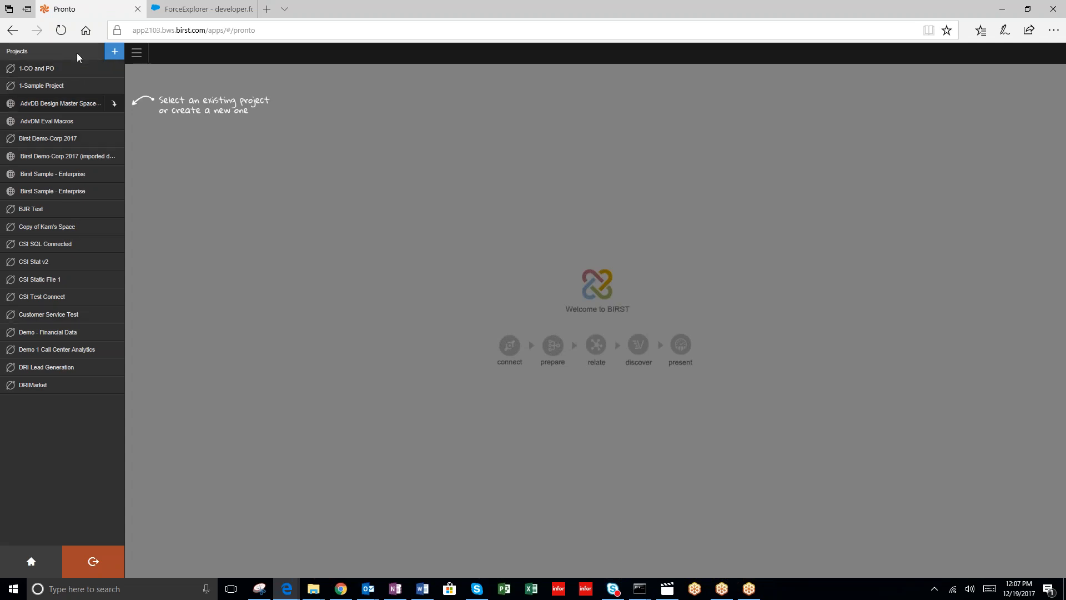
Create a new project named 'Call Center Analytics'.
click(114, 53)
drag(39, 68, 2, 71)
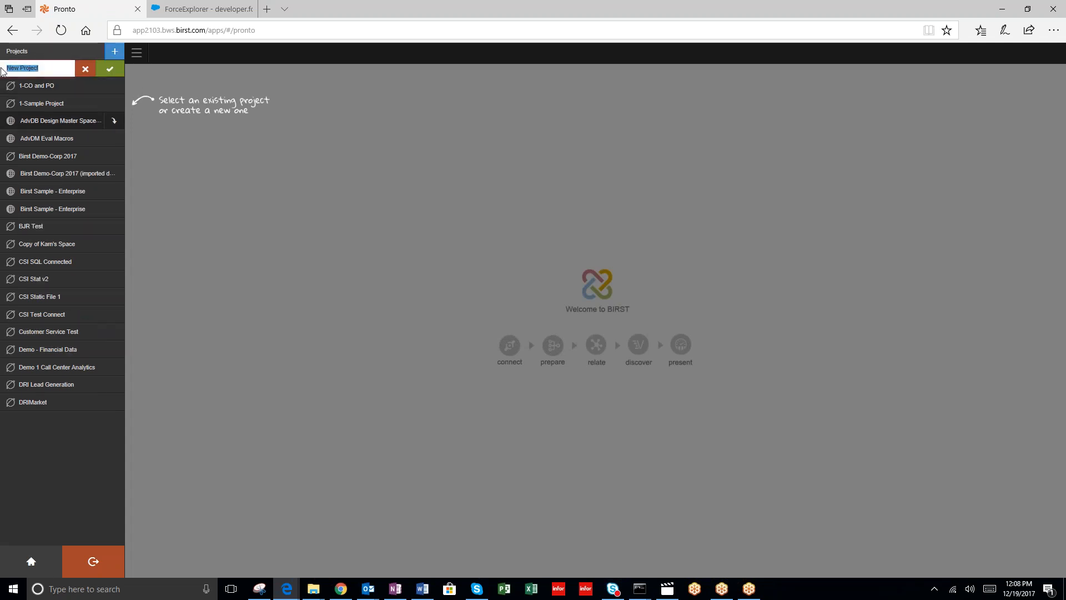
text(Call Center Analytics)
click(109, 69)
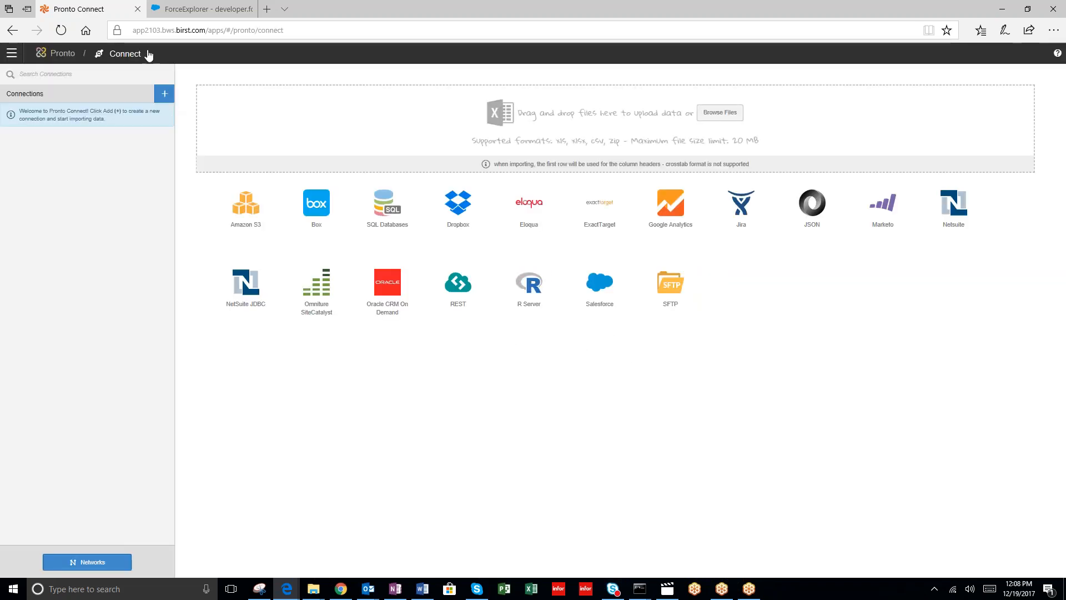
Open the Birst navigation sidebar from the top-left menu.
click(11, 53)
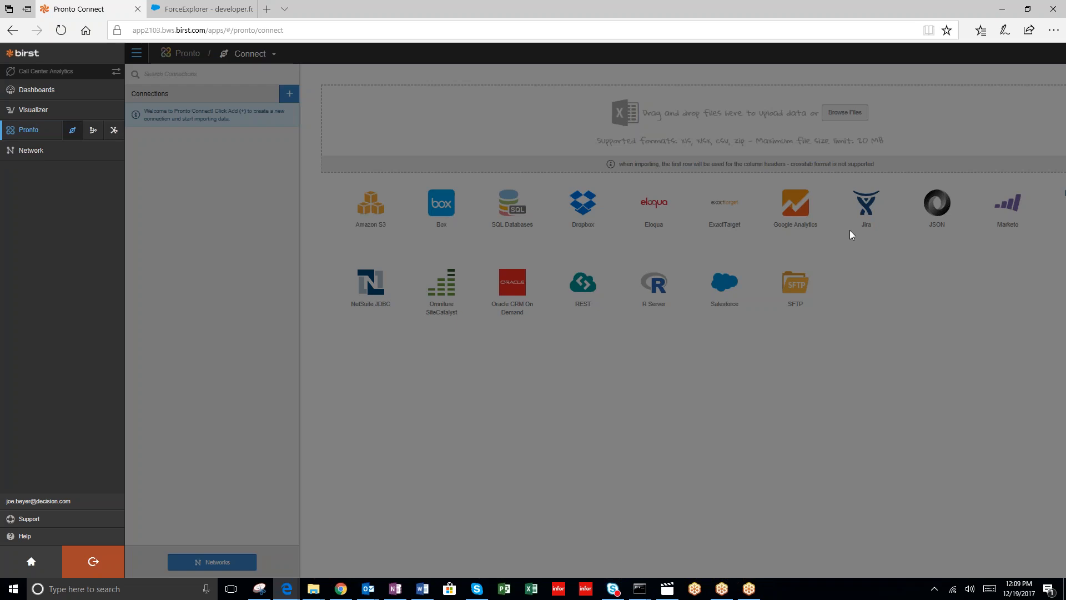
Close the sidebar and start a new SQL Databases connection.
click(1049, 330)
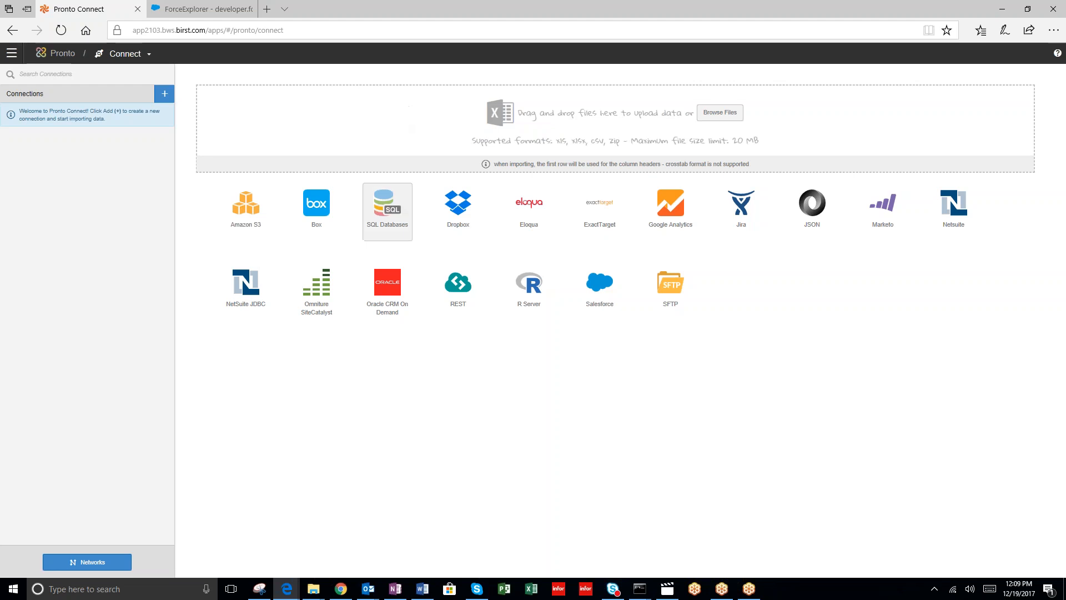
click(383, 213)
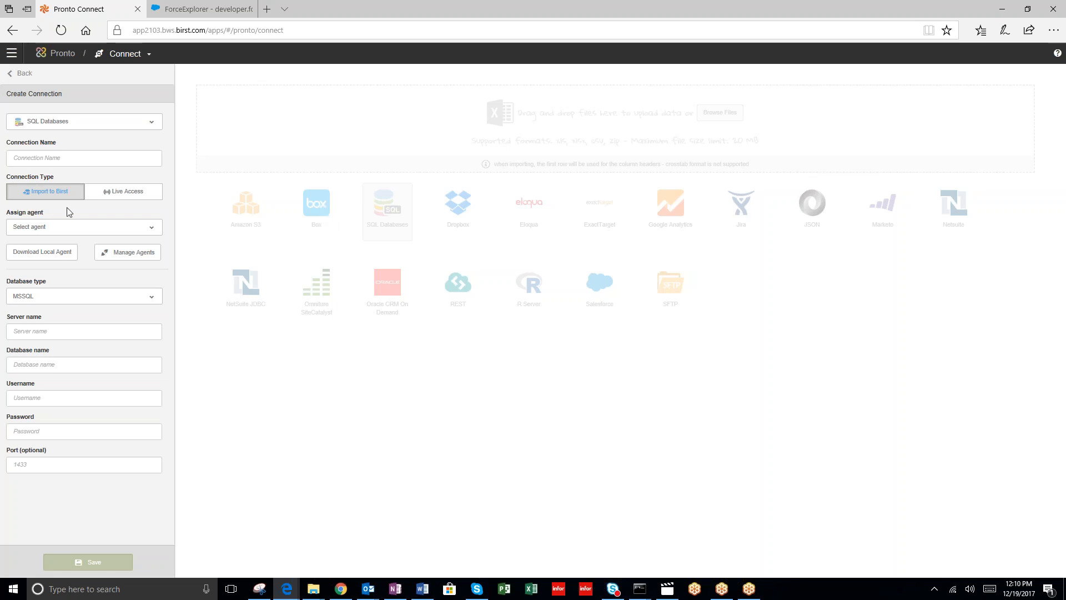
Name the connection SupportDB and assign it agent DESKTOP-ED6HT6M.
click(84, 158)
text(SupportDB)
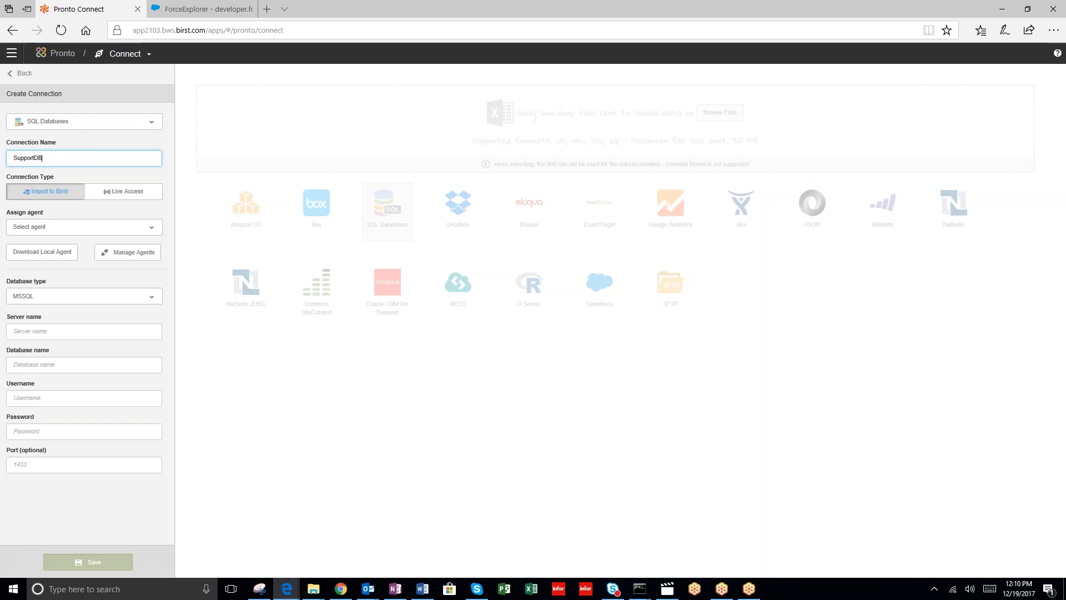
click(99, 228)
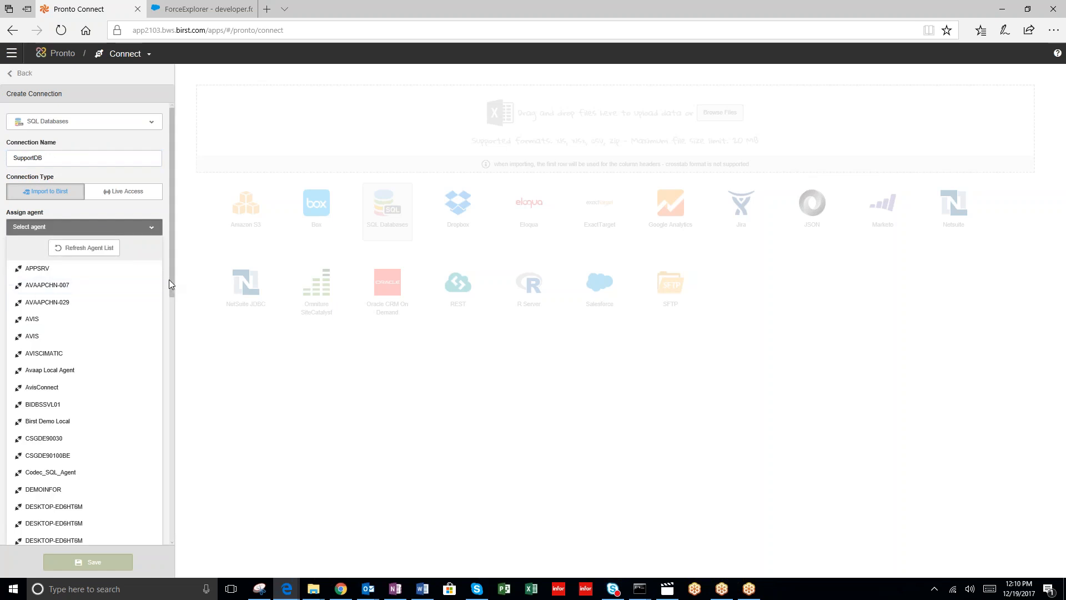
drag(171, 279, 153, 340)
click(63, 388)
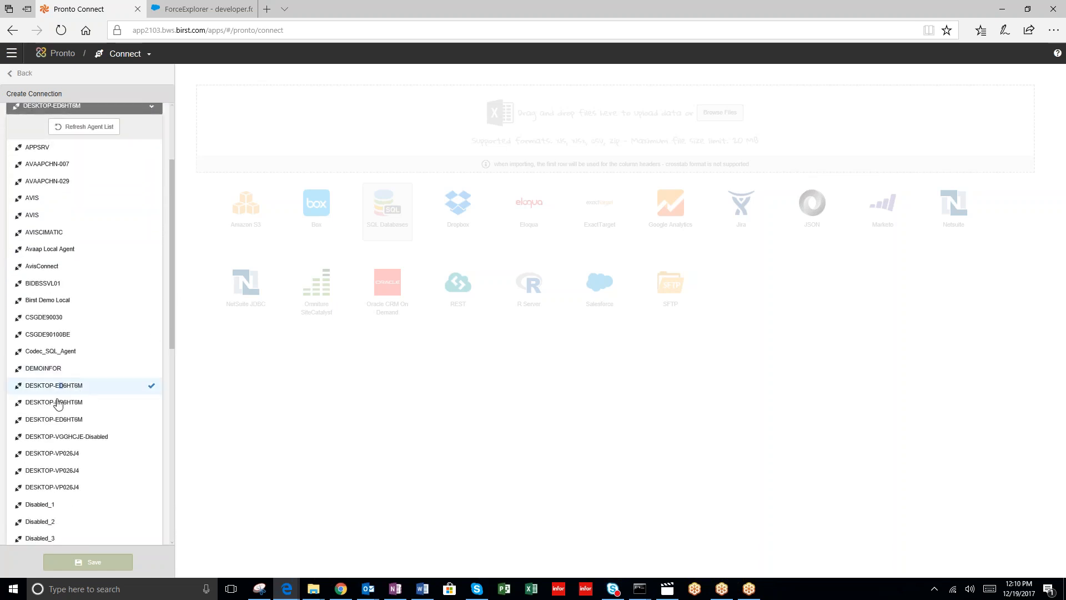
click(87, 567)
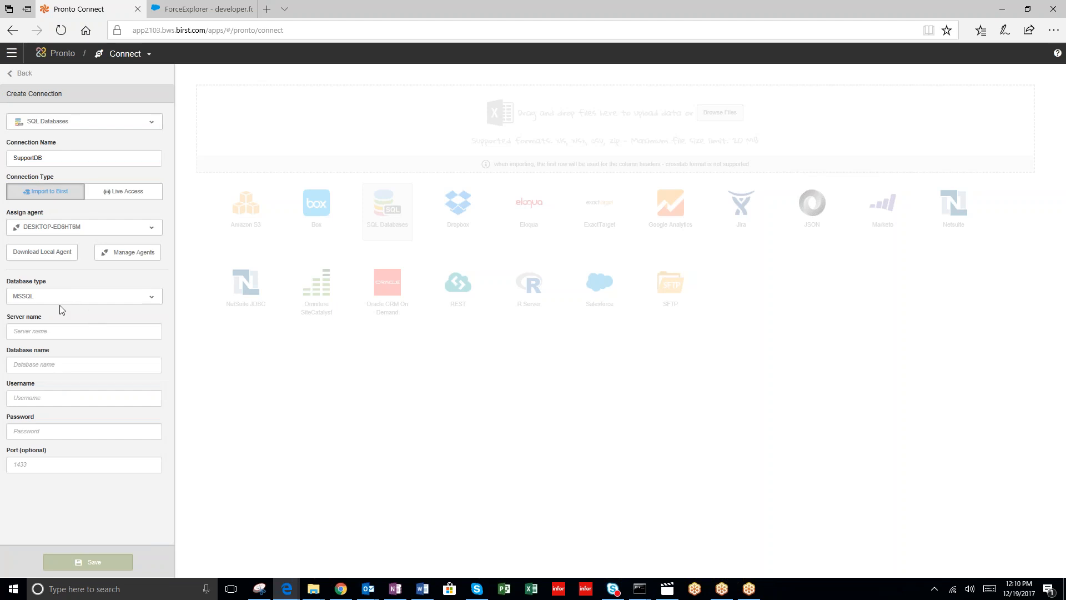
Paste the database host address into the server field and clear it from the database field.
click(75, 332)
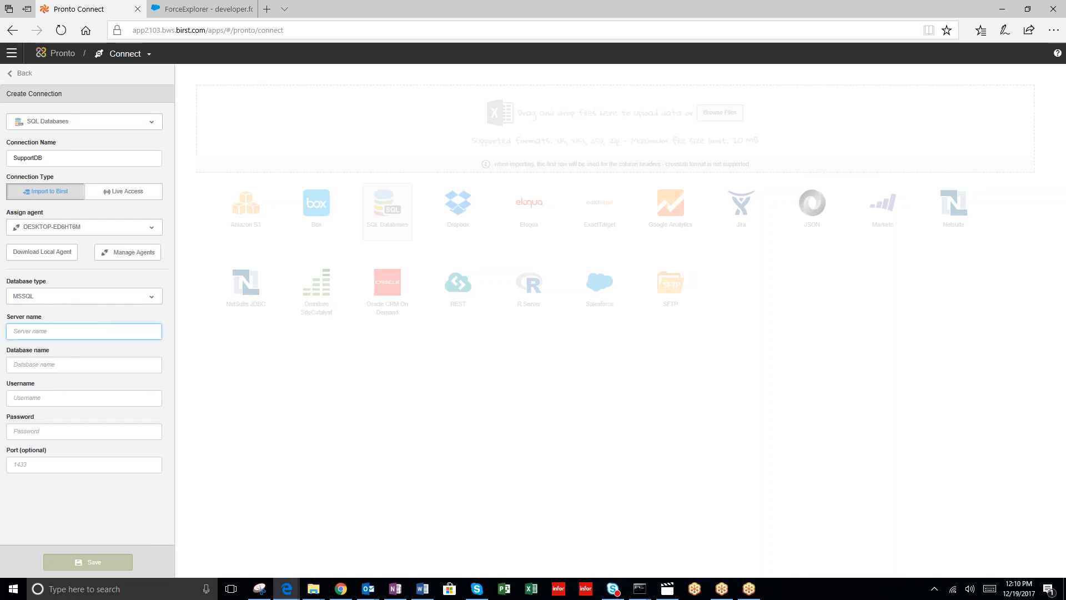
right_click(41, 366)
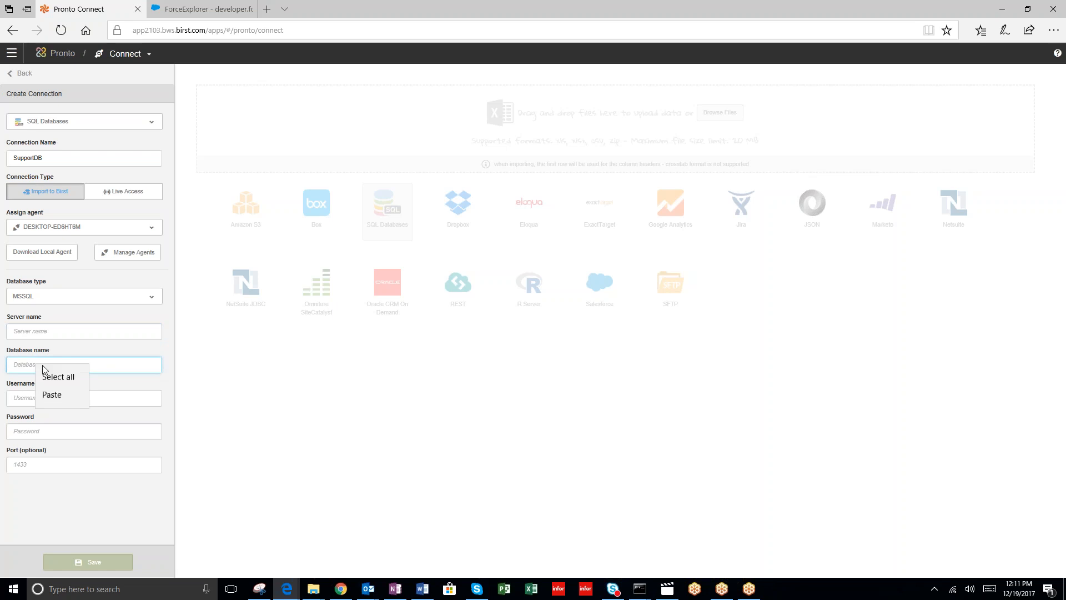
click(52, 394)
click(49, 401)
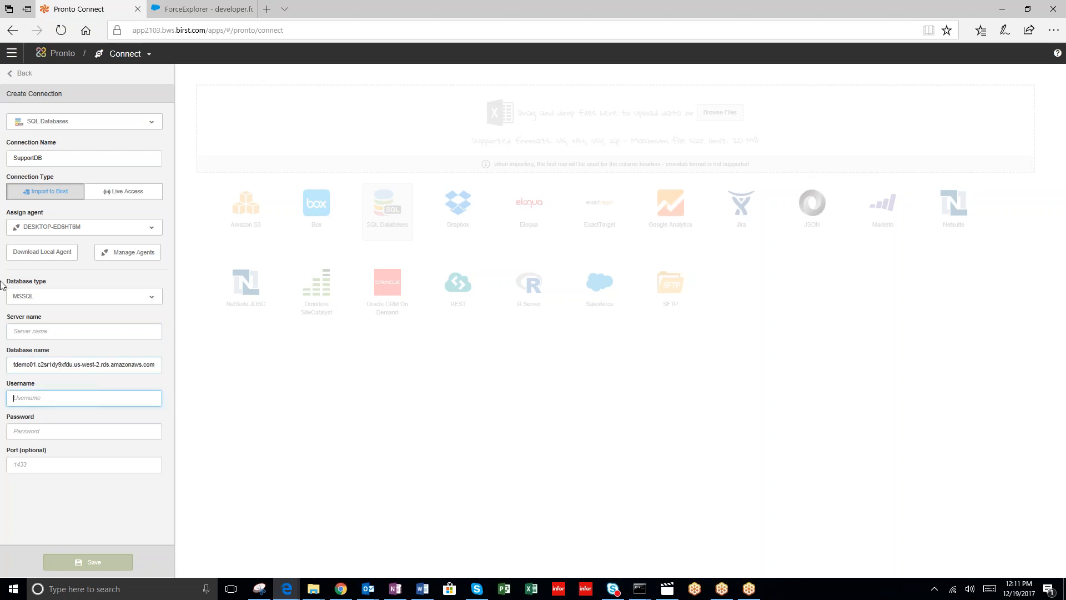
right_click(22, 331)
click(38, 361)
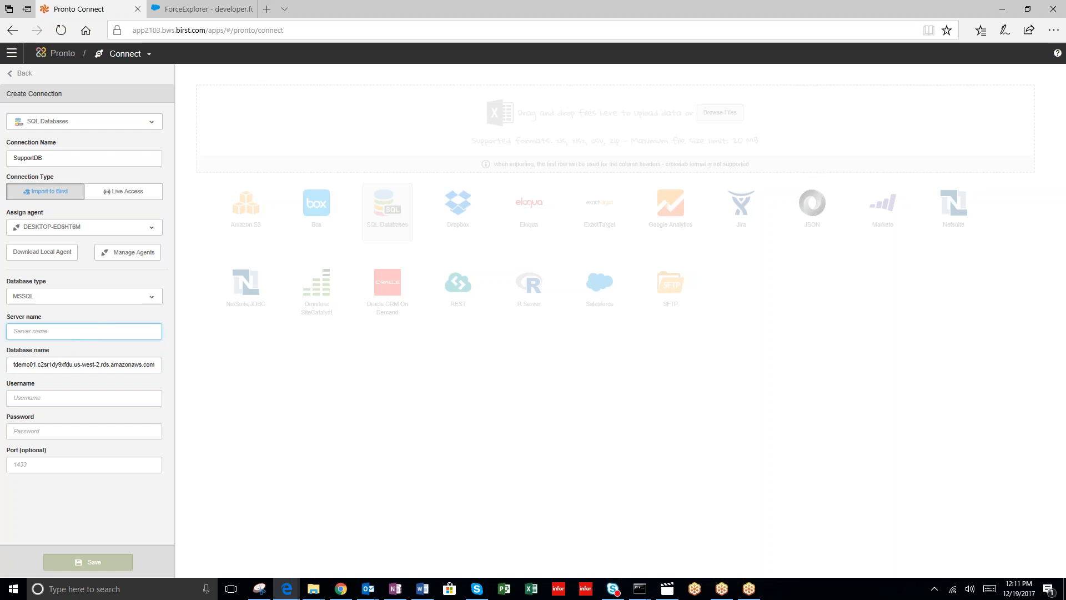
click(14, 367)
drag(14, 367, 235, 382)
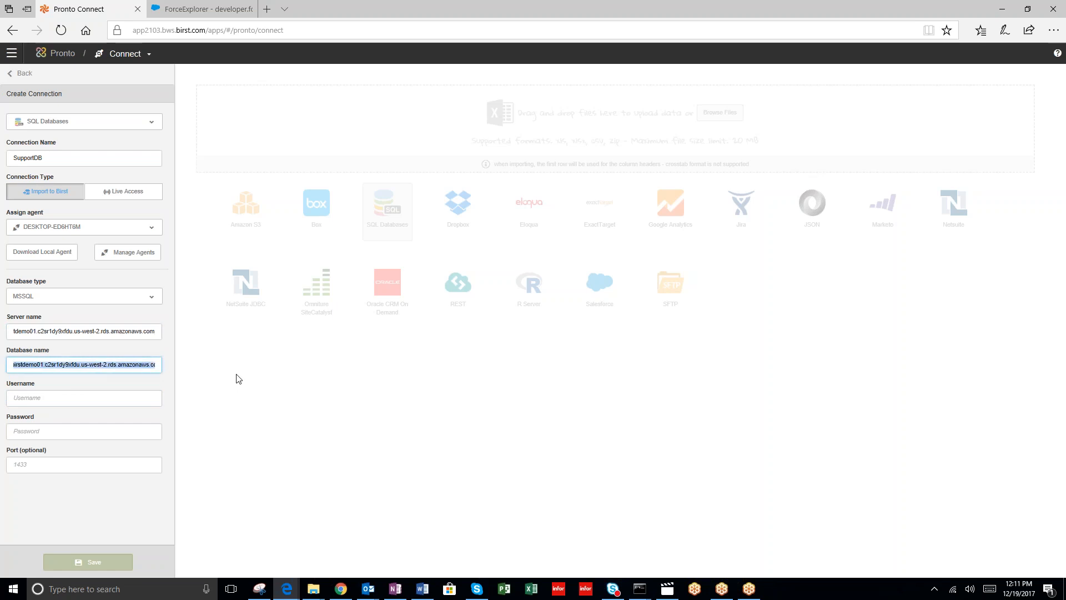
key(BackSpace)
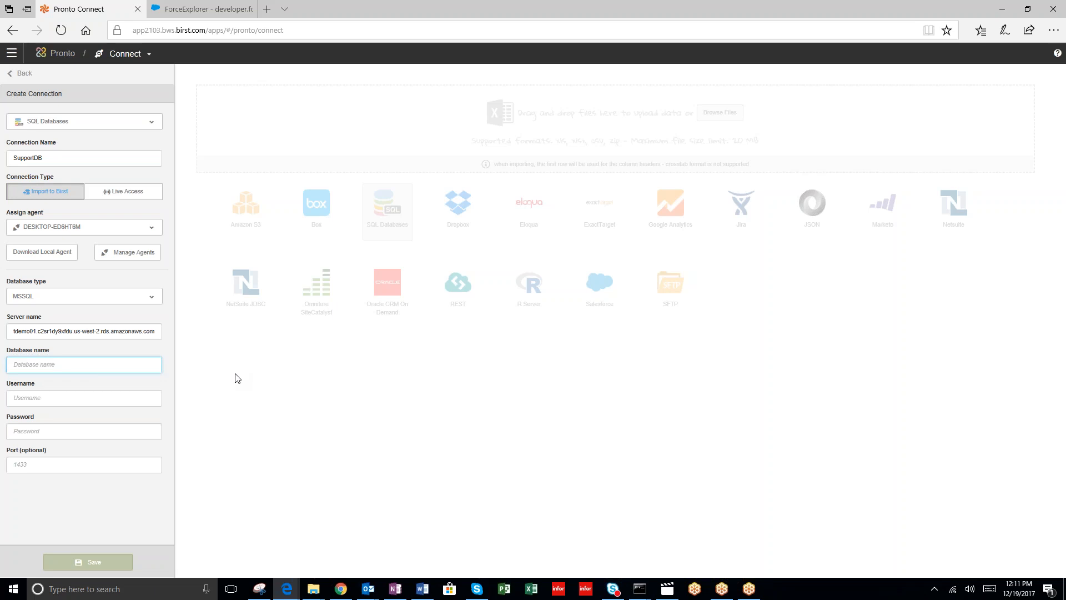
Enter database SUPP, the username and password, and save the SupportDB connection.
text(SUPP)
key(Tab)
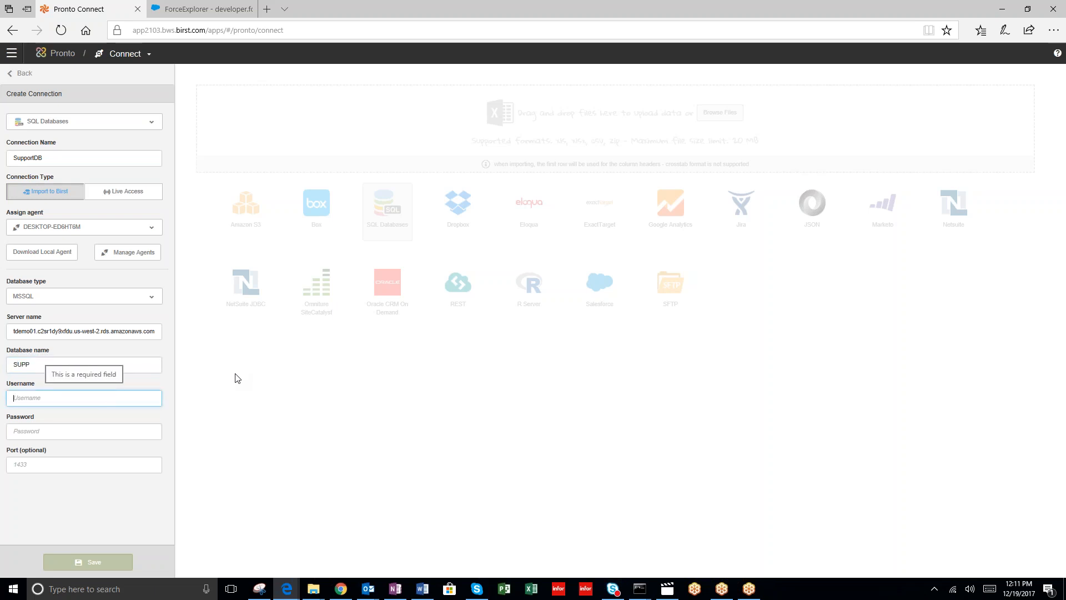
text(crmlogin)
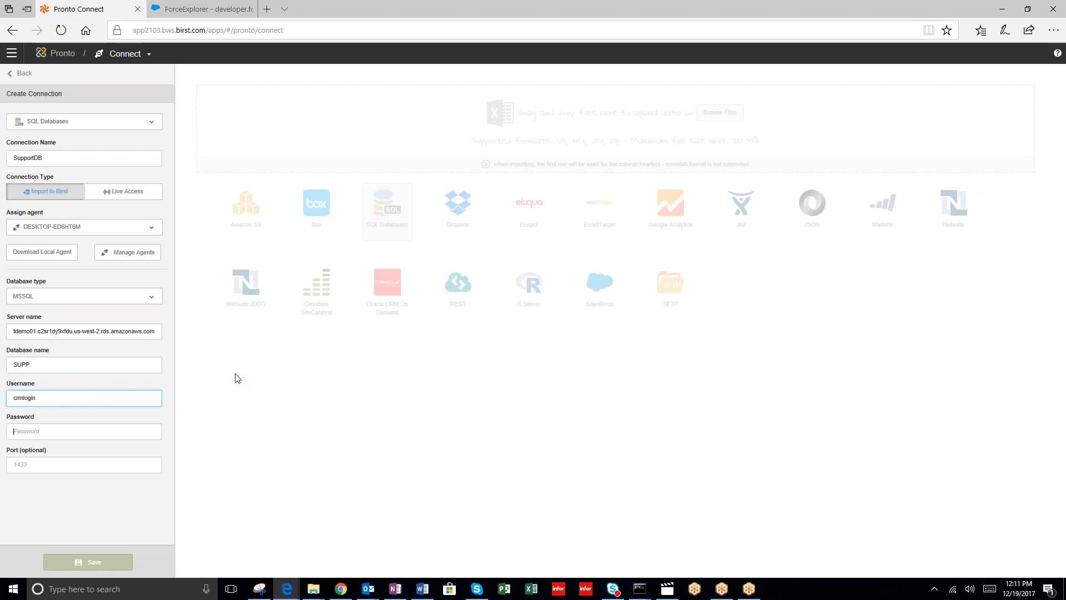
key(Tab)
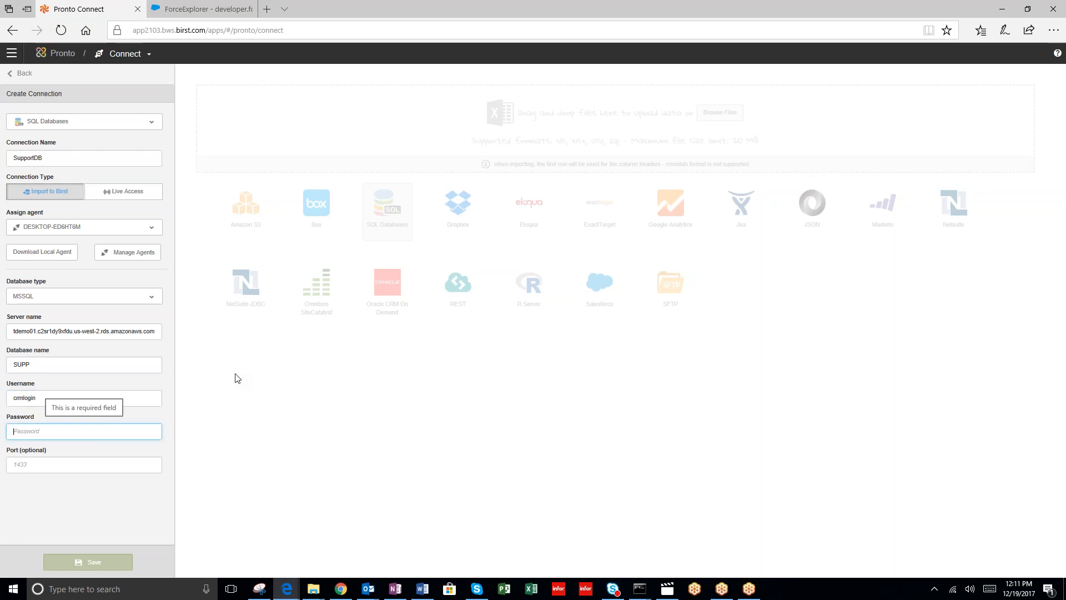
text(*********)
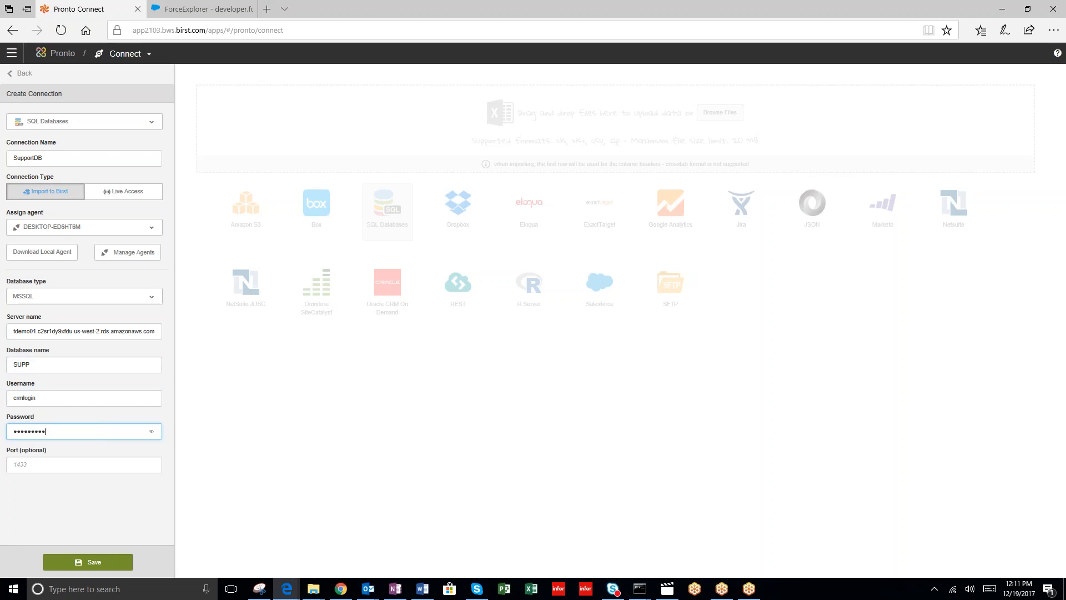
click(106, 561)
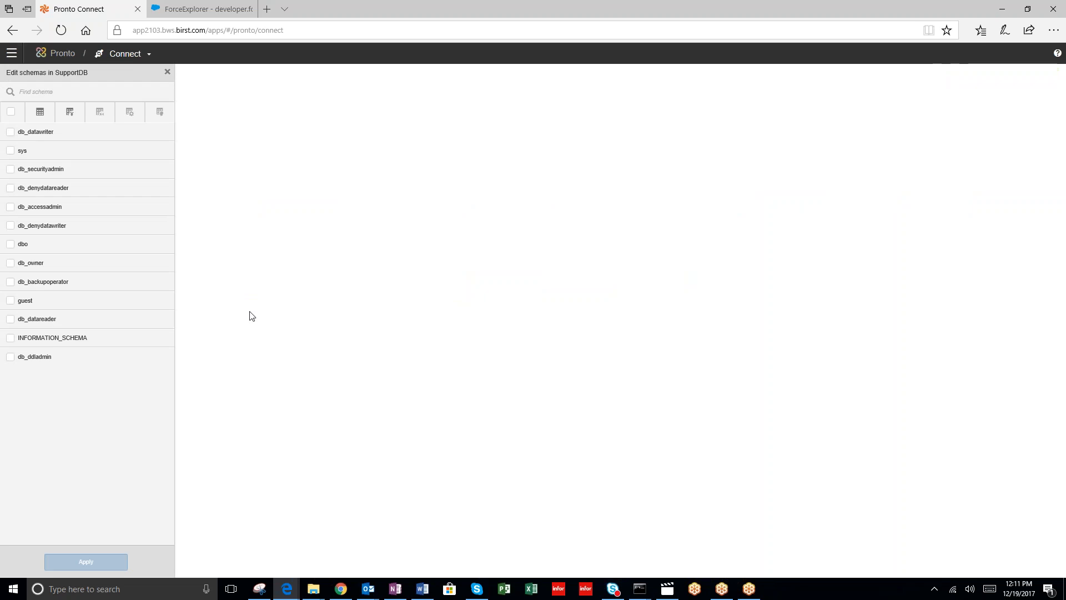
Choose the dbo schema, then SupportCases and CaseCategories tables, preview both, and finish.
click(10, 244)
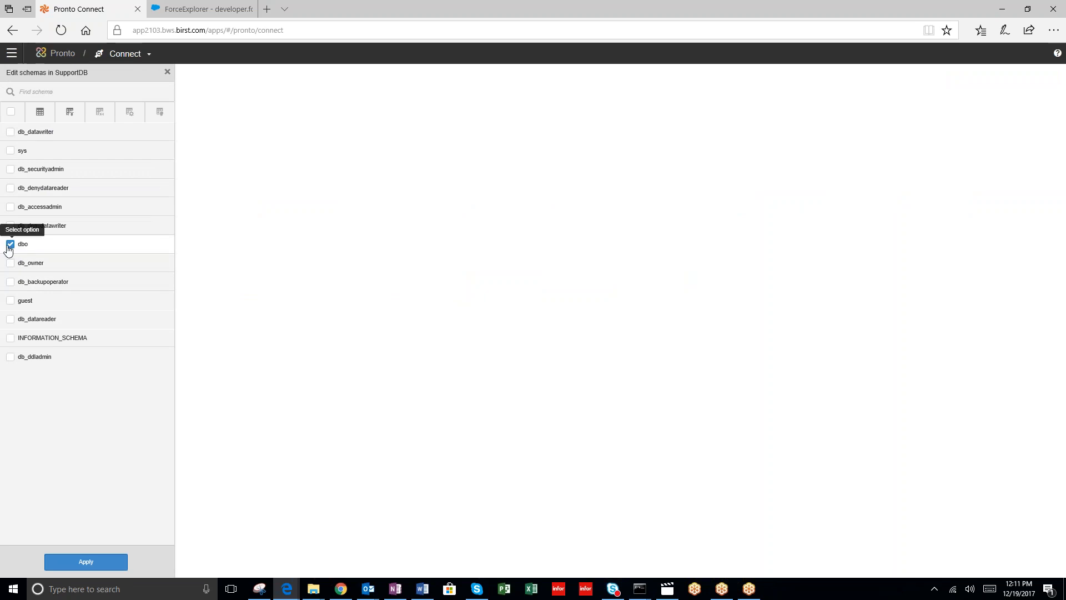
click(80, 563)
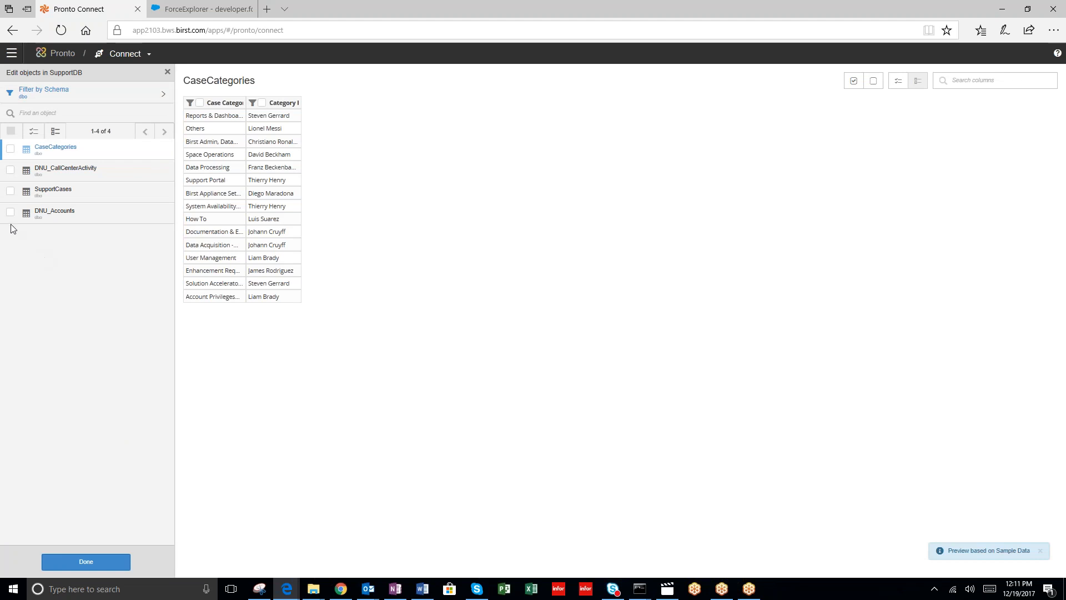
click(10, 191)
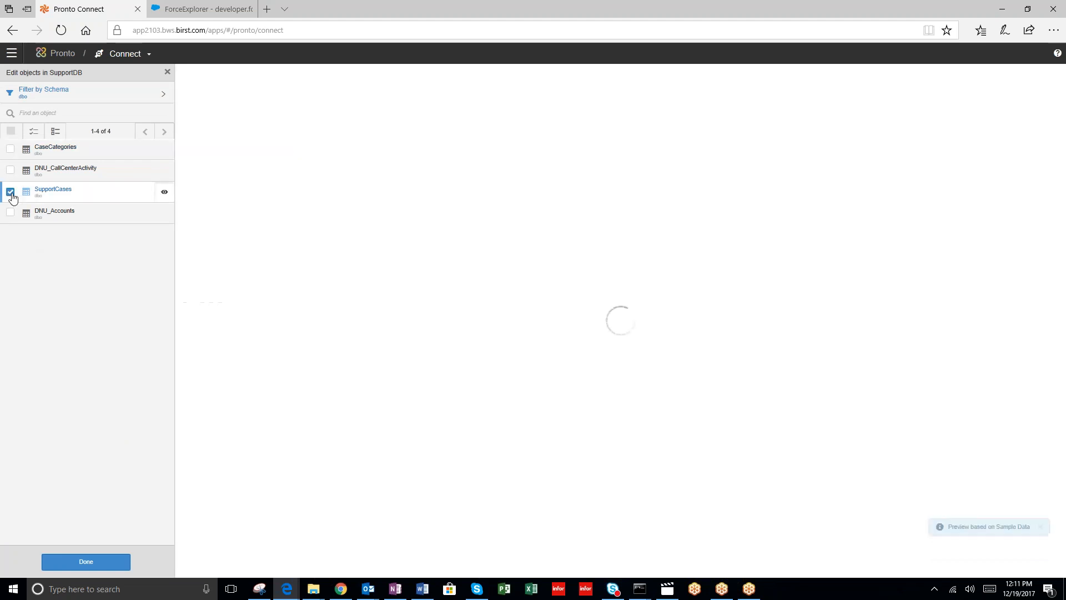
click(10, 150)
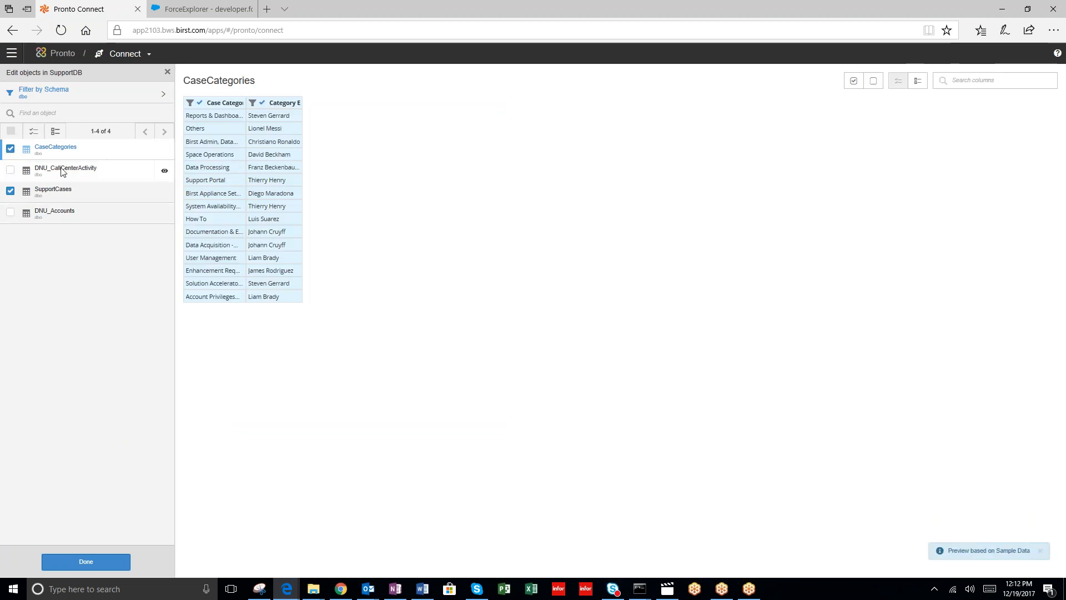
click(84, 200)
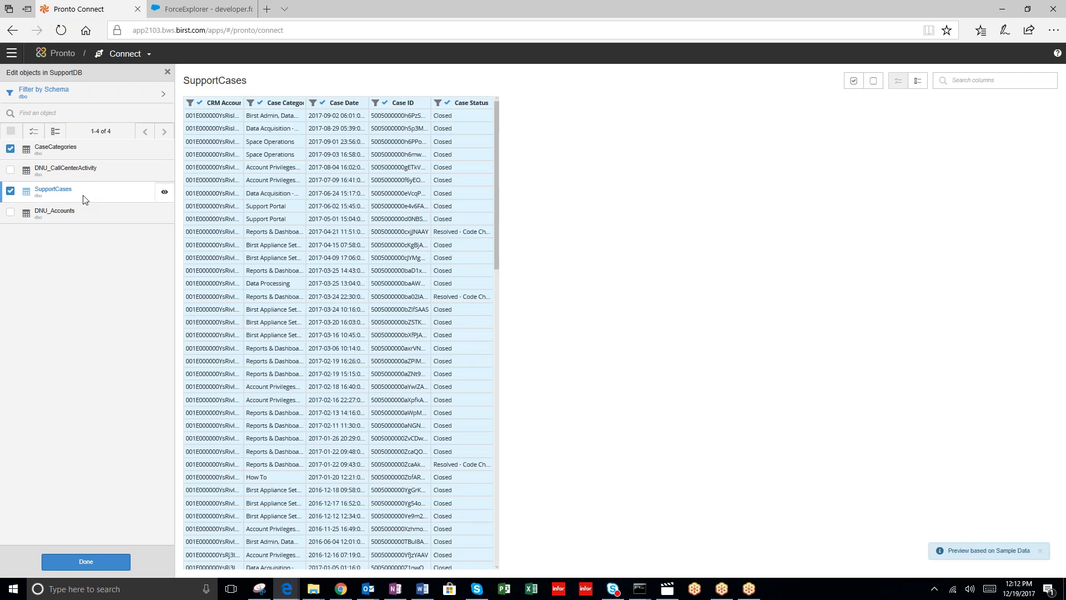
click(65, 156)
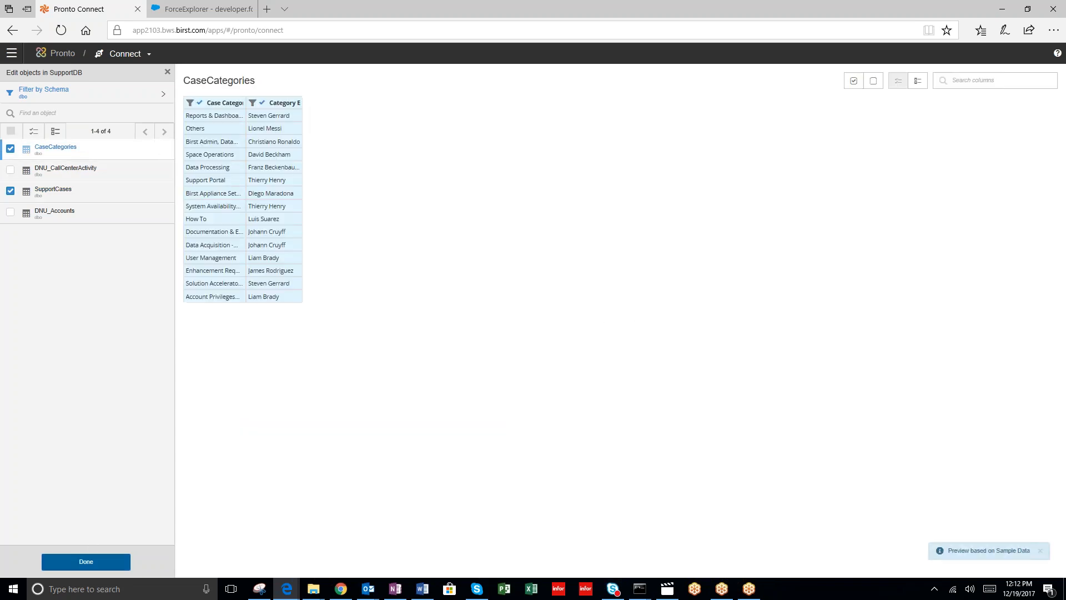
click(91, 561)
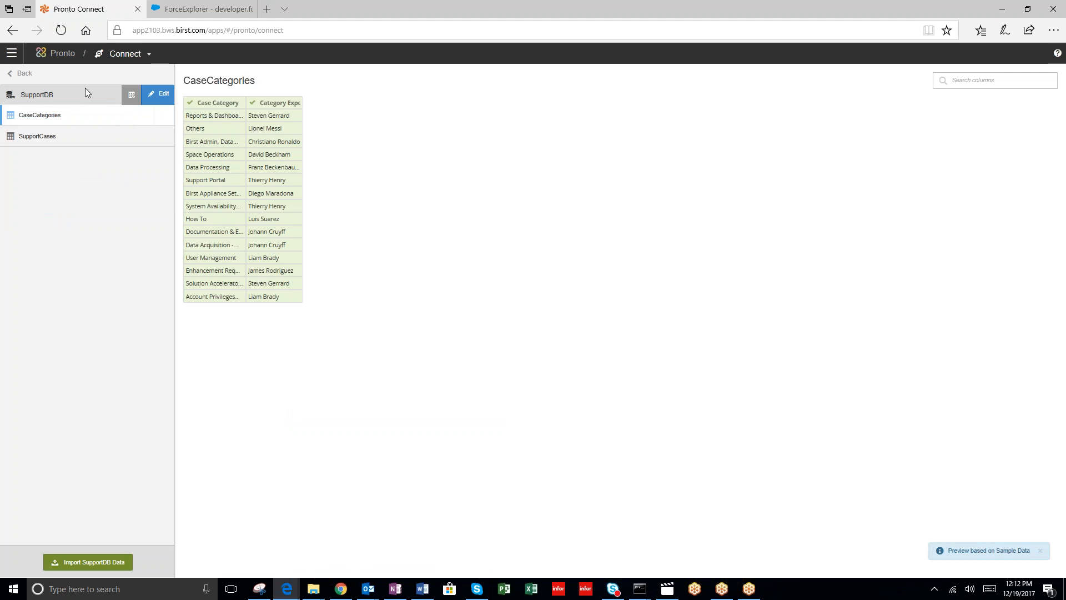
Return to the connections list and start a new Salesforce connection.
click(10, 76)
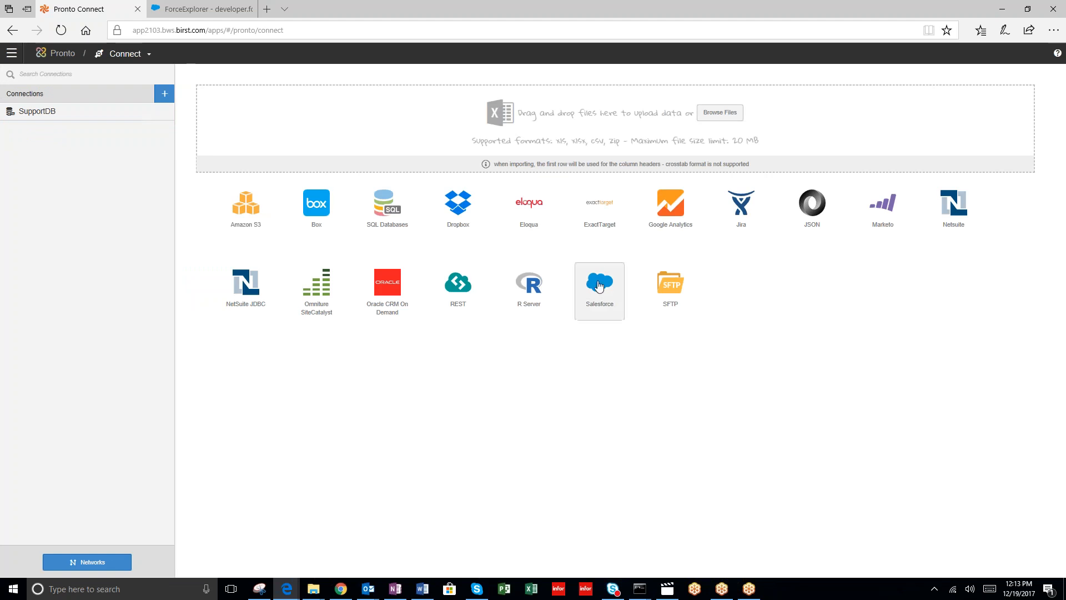
click(590, 304)
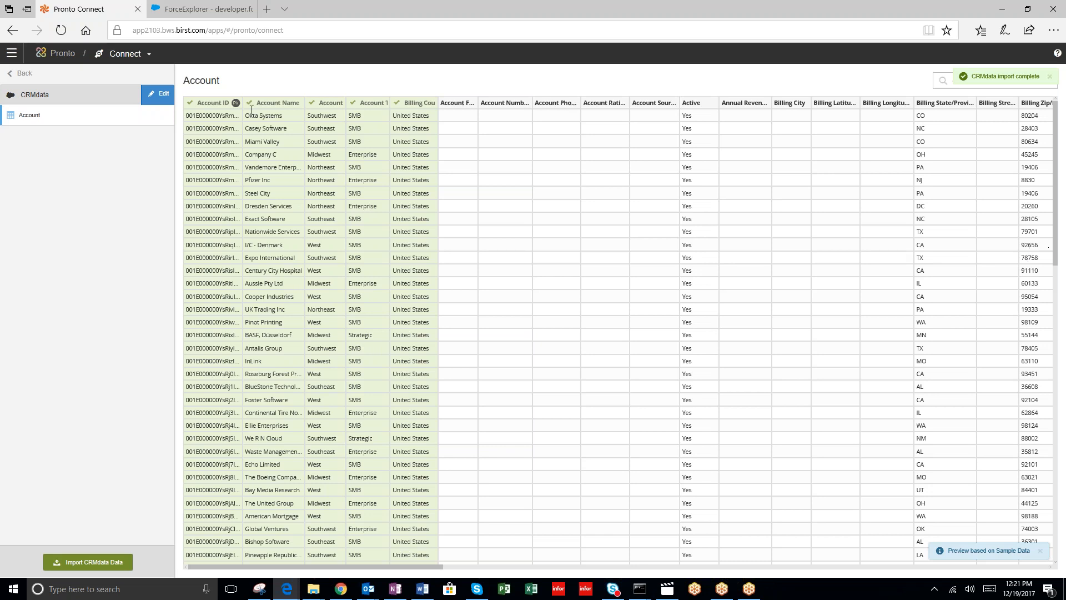
Switch the project from the Connect stage to the Prepare stage.
click(149, 54)
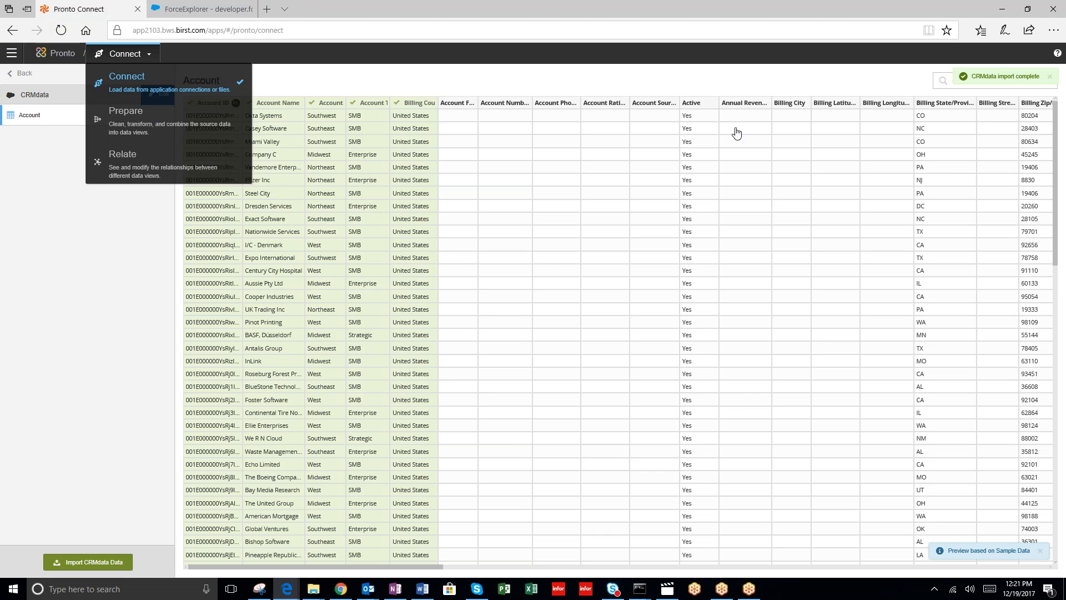
click(125, 117)
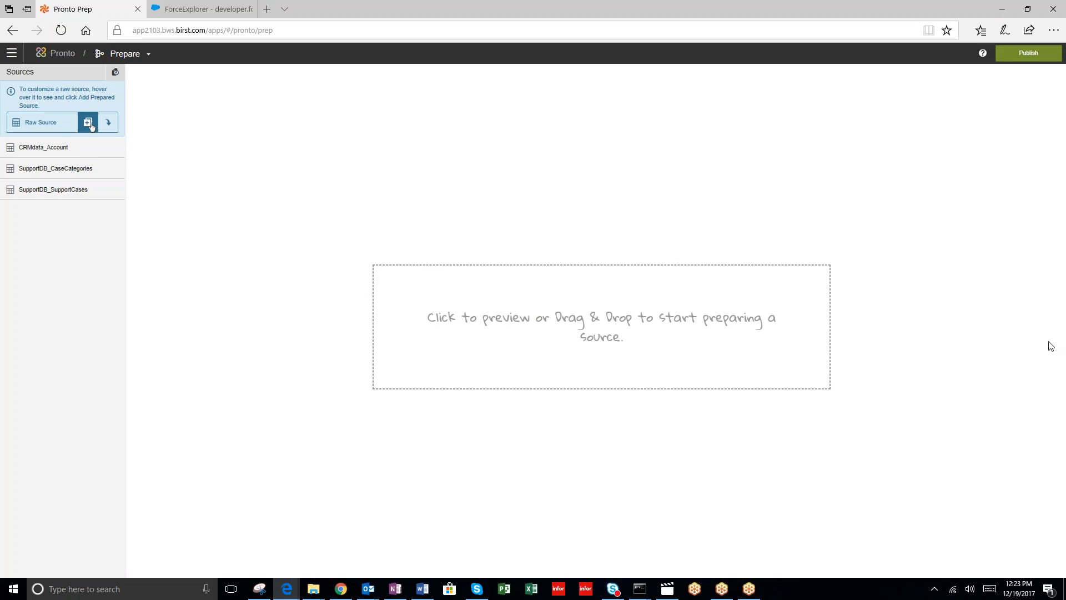
Create a prepared source named 'Cases' from SupportDB_SupportCases and select its Case Date column.
mouse_move(67, 189)
mouse_move(96, 174)
mouse_move(32, 201)
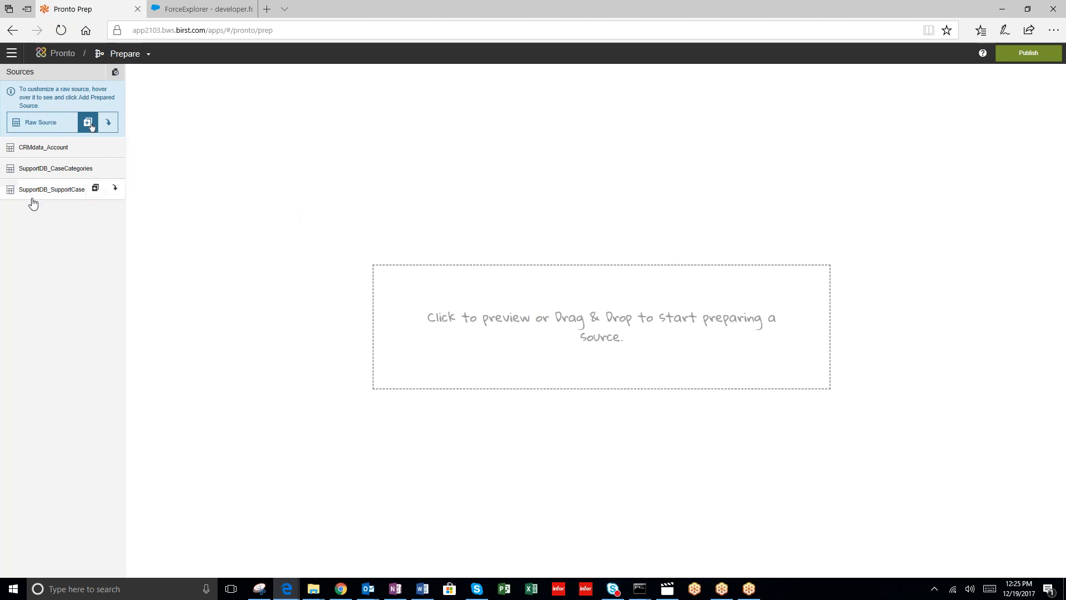
click(95, 189)
drag(28, 92, 2, 93)
text(Cases)
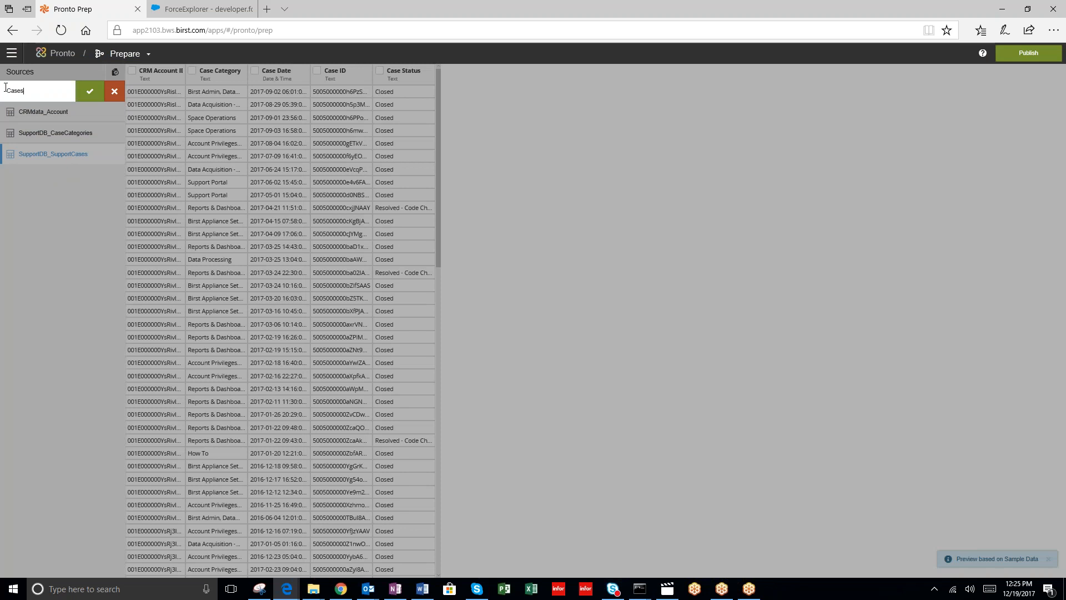
click(91, 91)
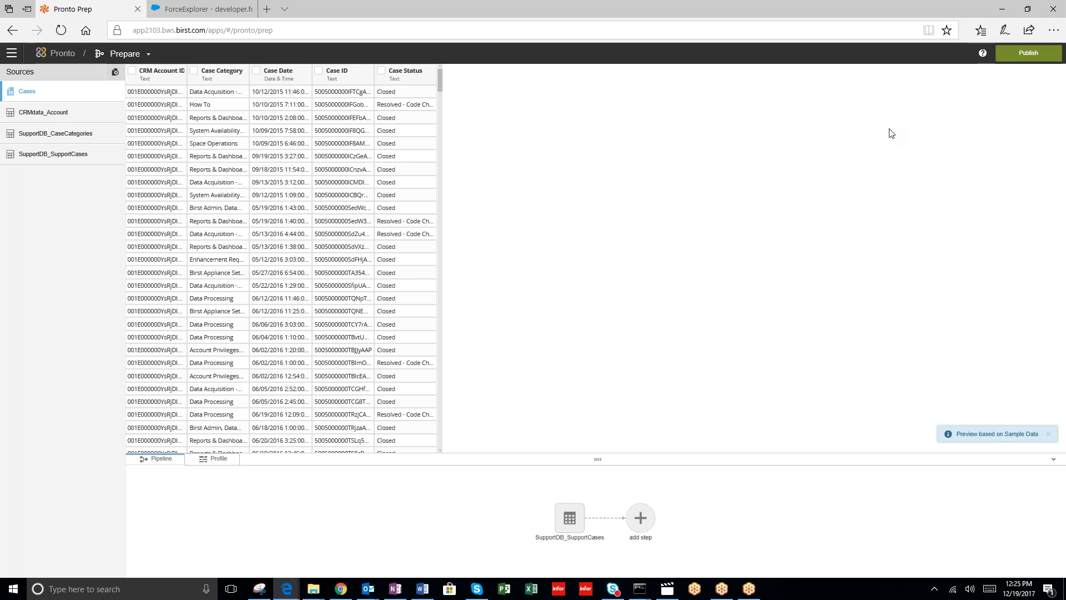
scroll(990, 76, up, 5)
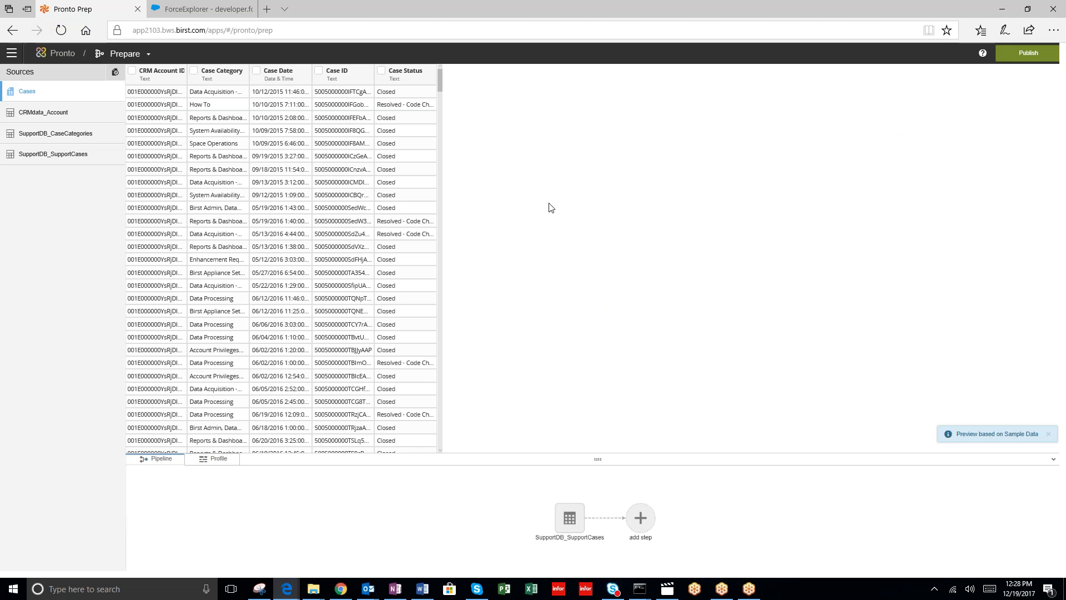
click(257, 71)
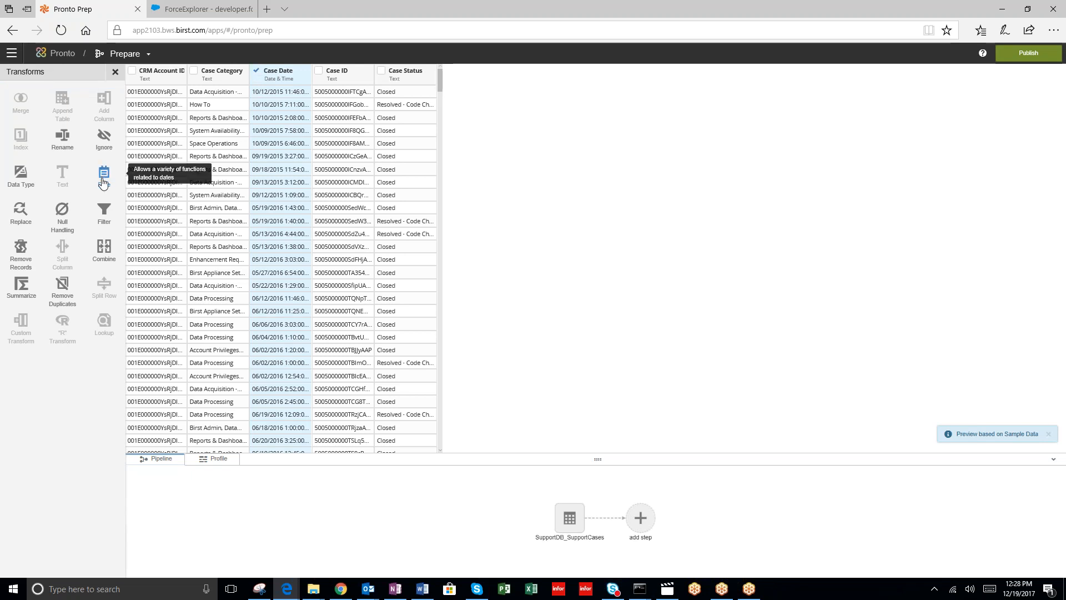
Add a Date Extract step pulling the hour from Case Date into Case Date1.
drag(103, 183, 67, 179)
click(105, 177)
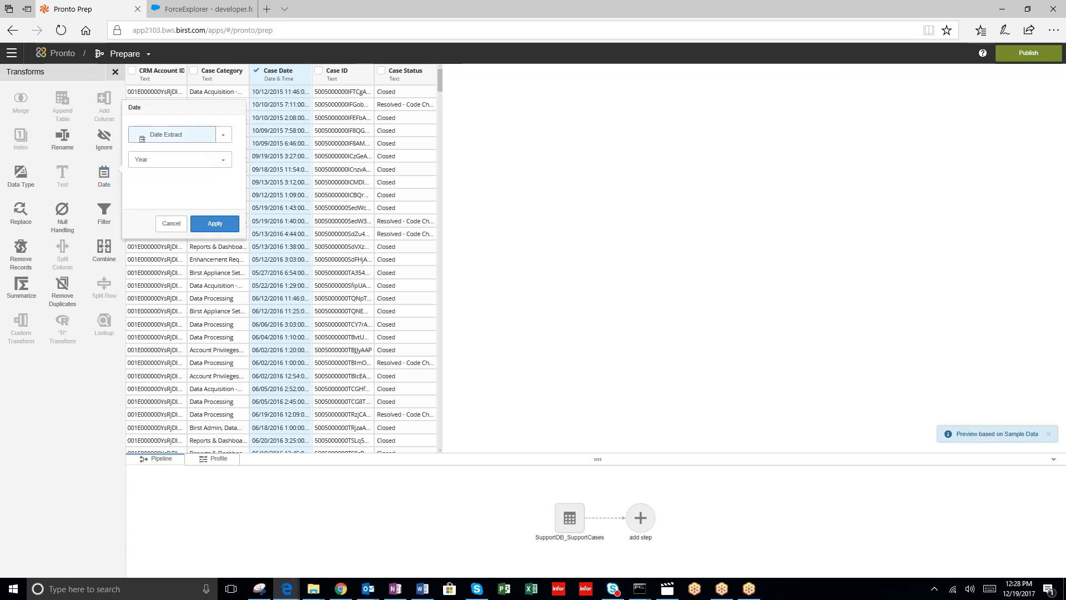
click(225, 161)
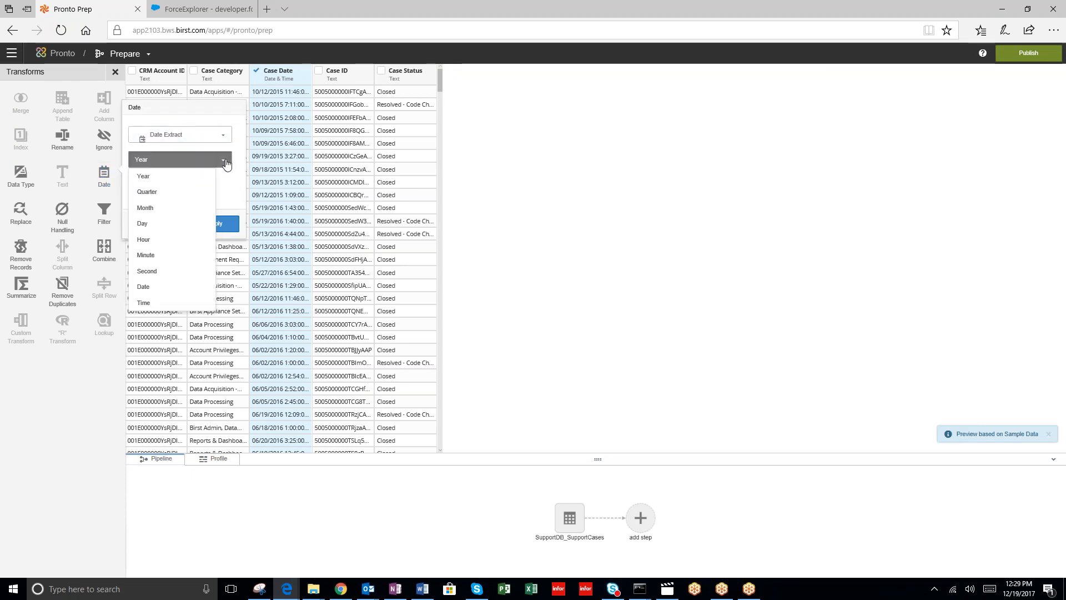
click(140, 245)
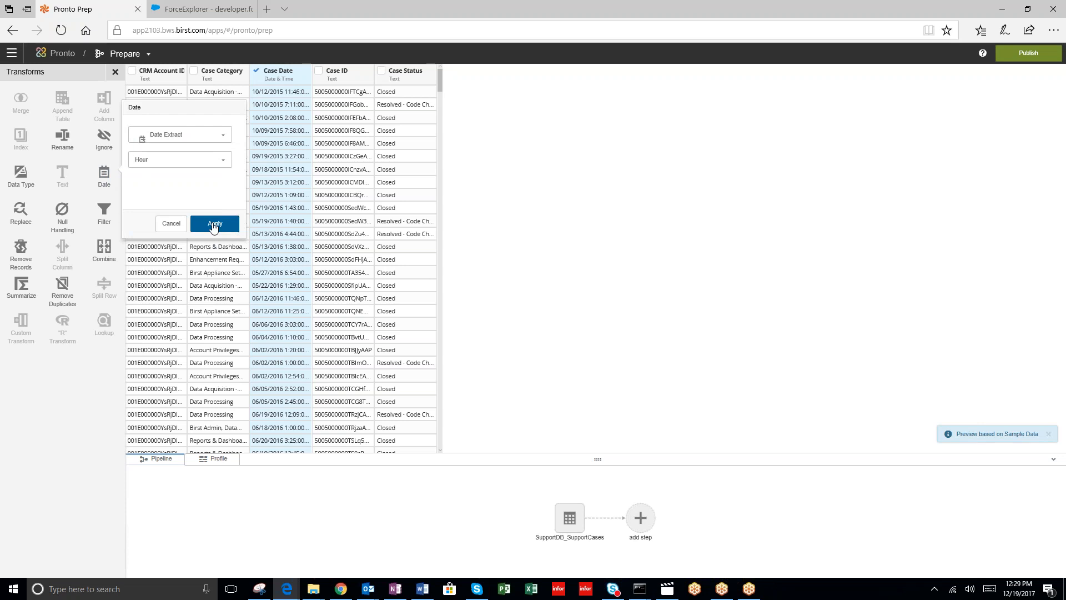
click(214, 225)
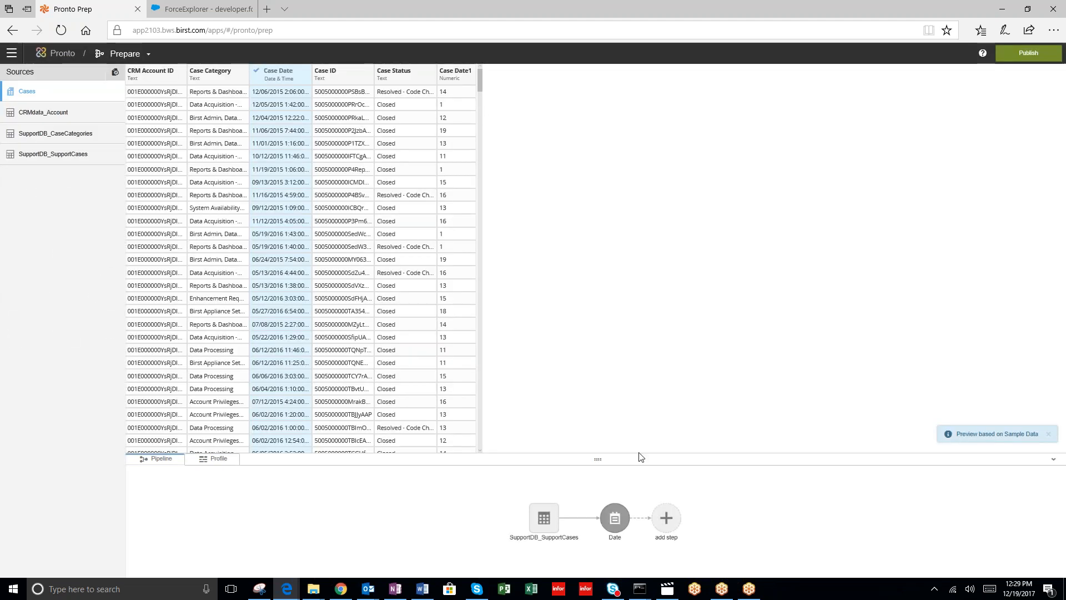
click(666, 519)
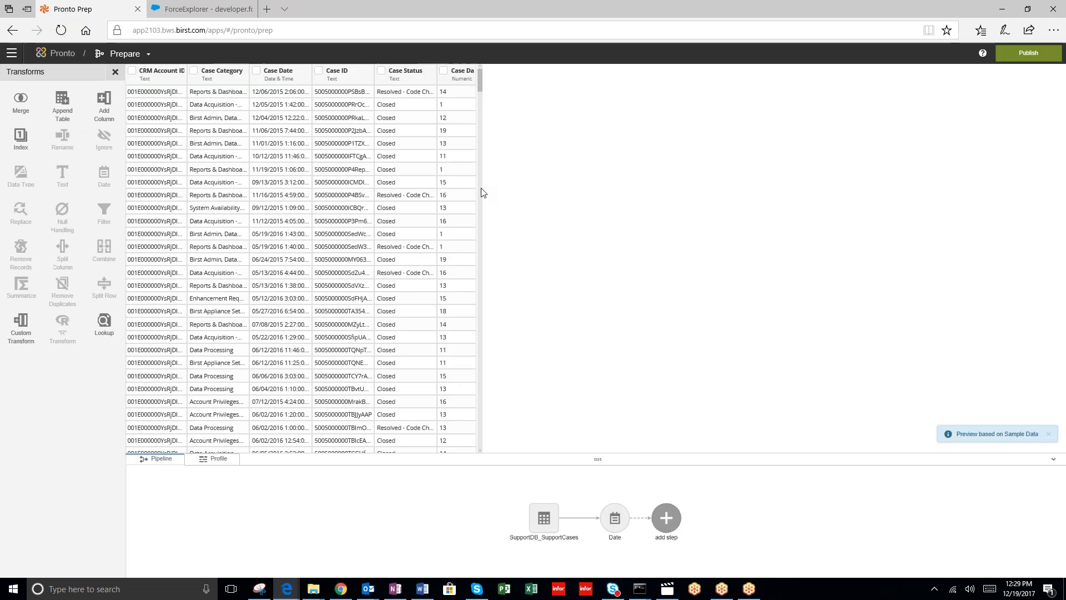
Rename the Case Date1 column to Hour of Day in the Cases pipeline.
click(444, 72)
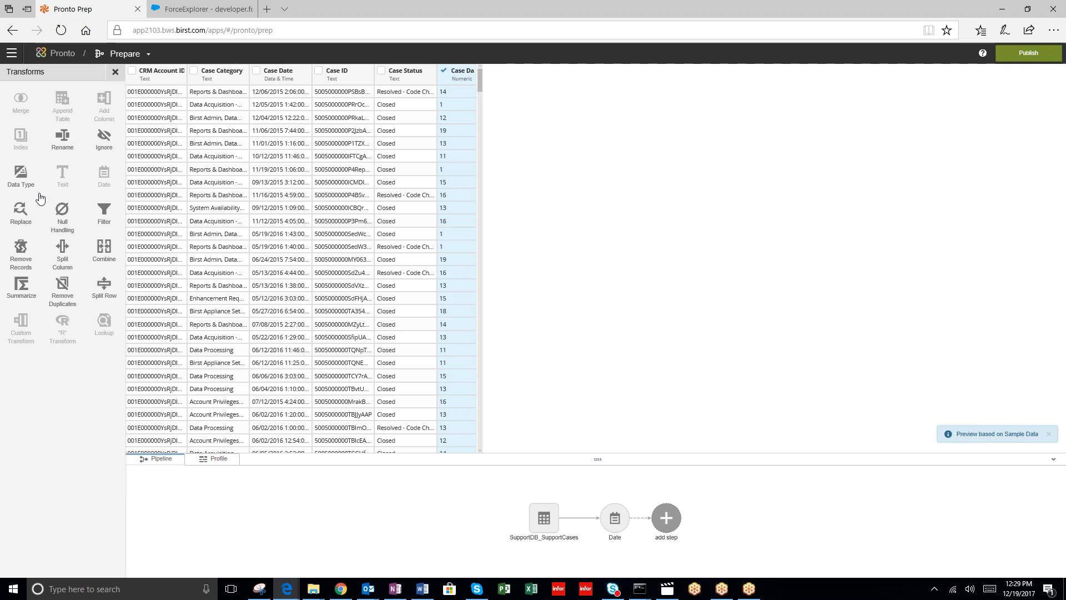
click(68, 143)
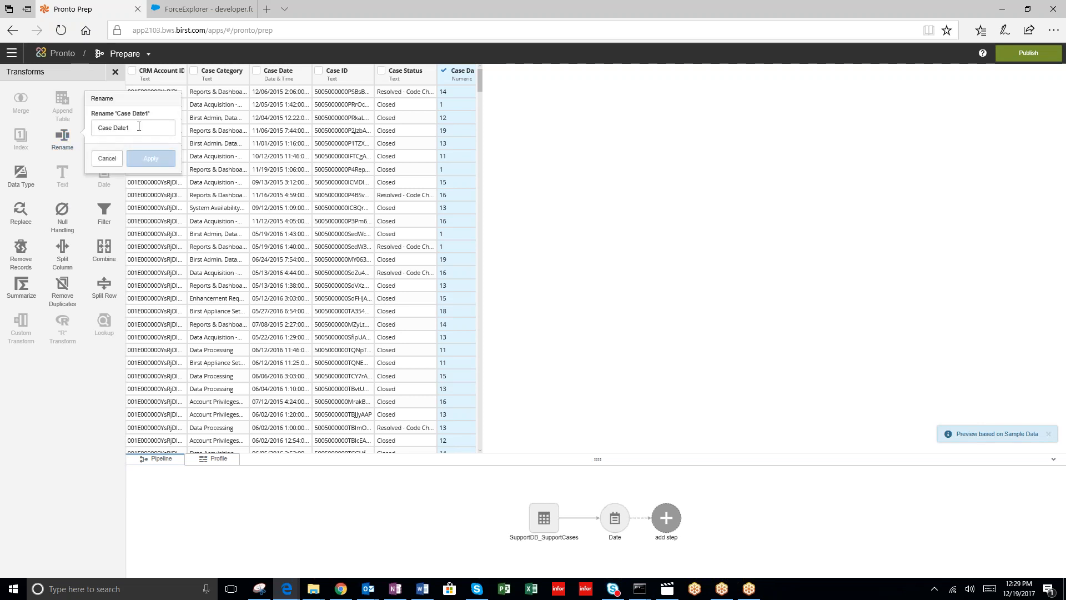
triple_click(129, 128)
text(HOur)
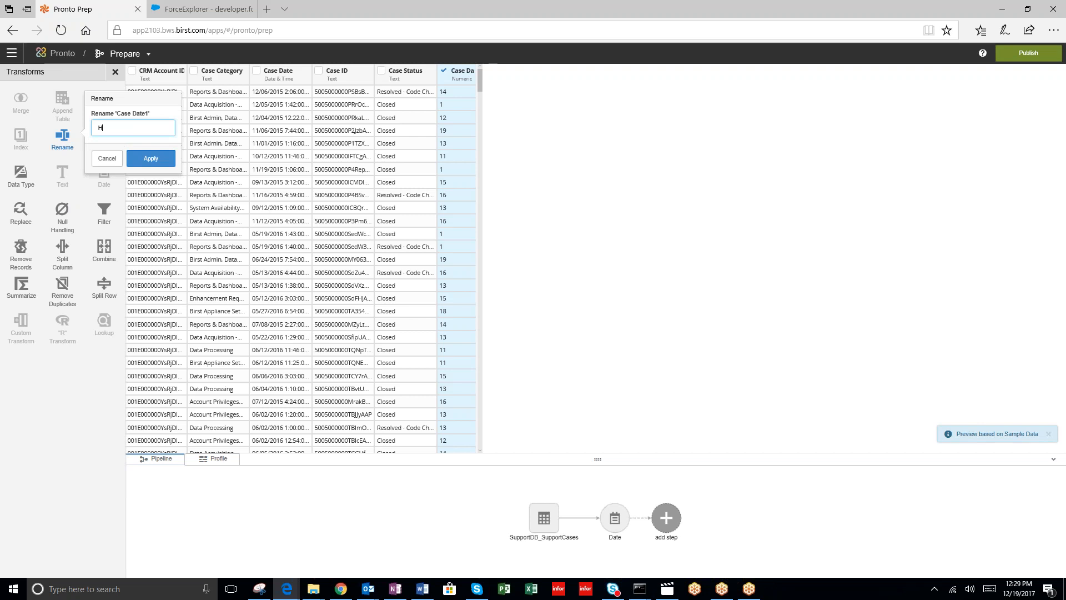
key(BackSpace)
key(BackSpace)
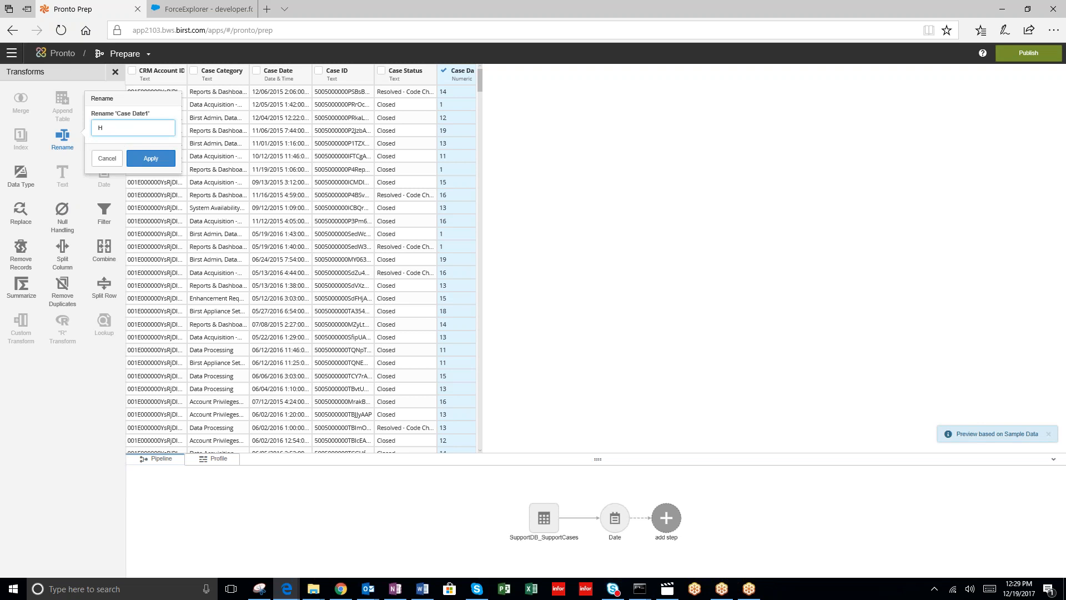
text(our of Day)
click(146, 160)
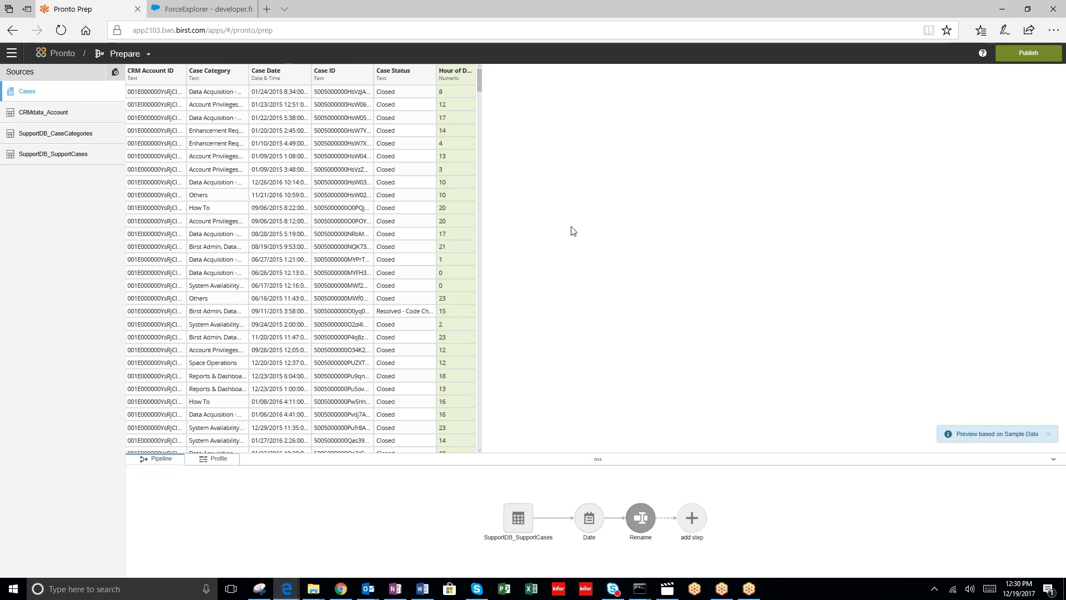
mouse_move(92, 89)
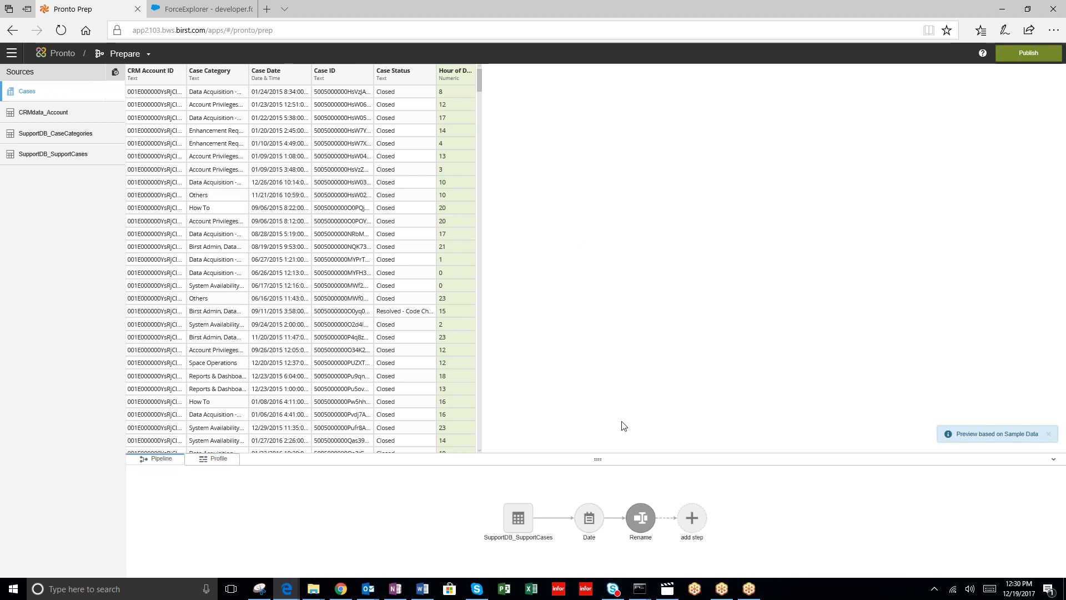
click(692, 519)
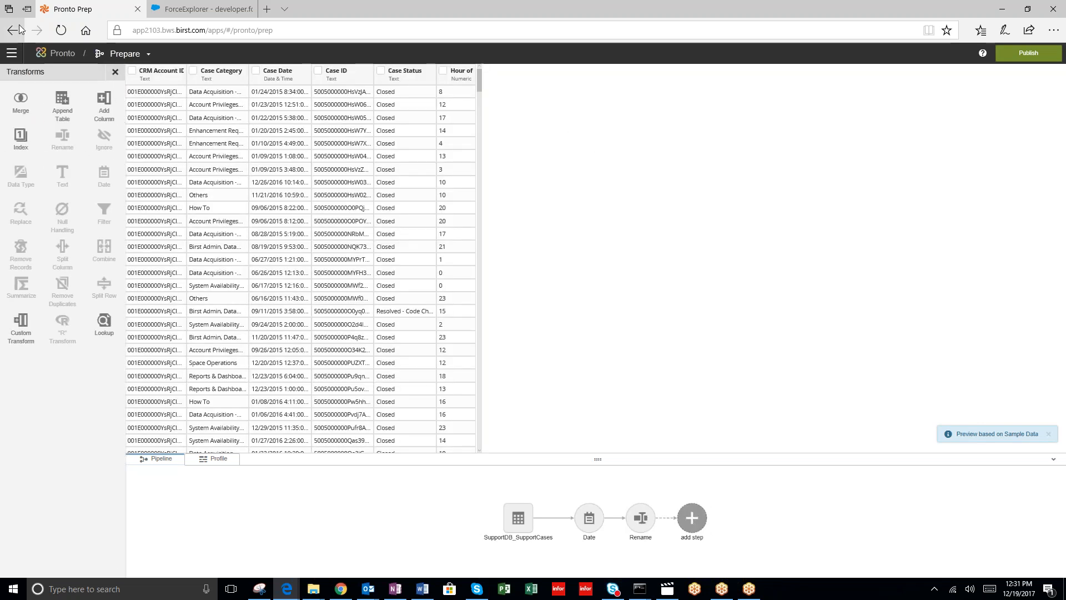
Merge SupportDB_CaseCategories into the Cases pipeline, joining on Case Category.
click(18, 102)
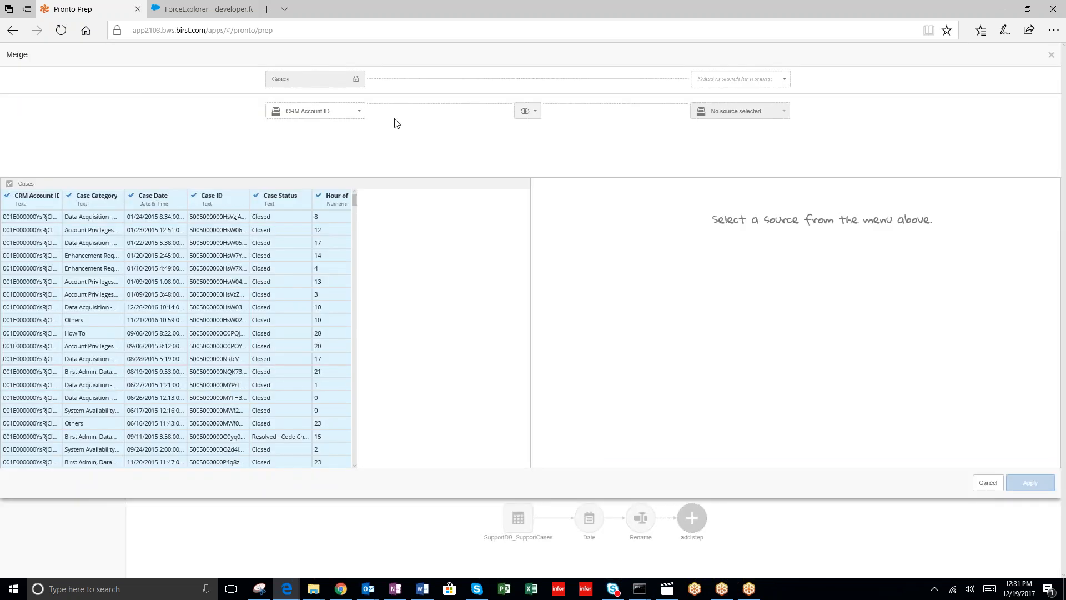
click(783, 81)
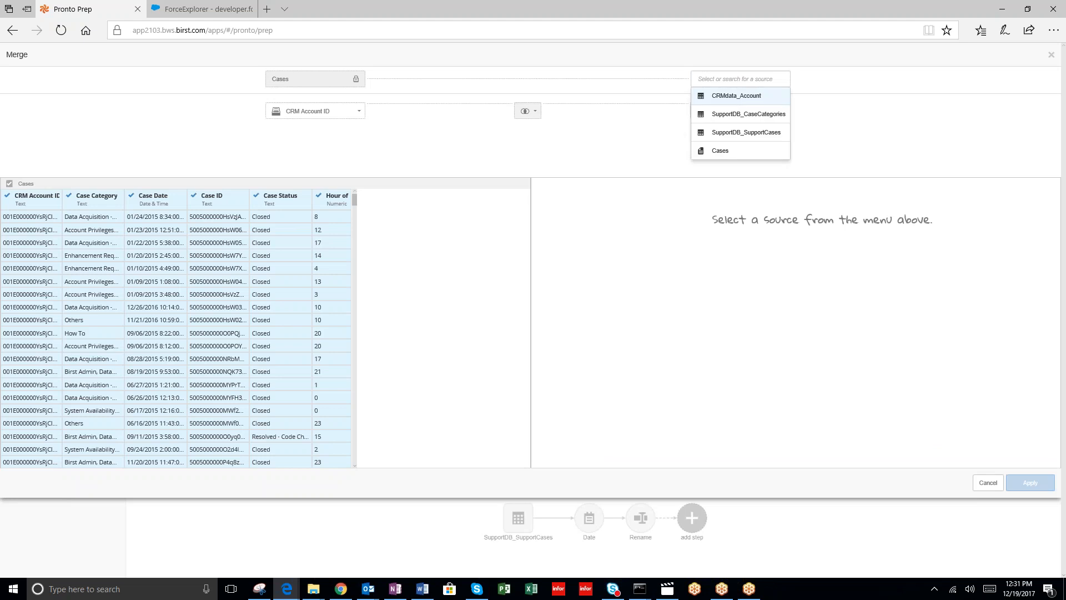
click(762, 117)
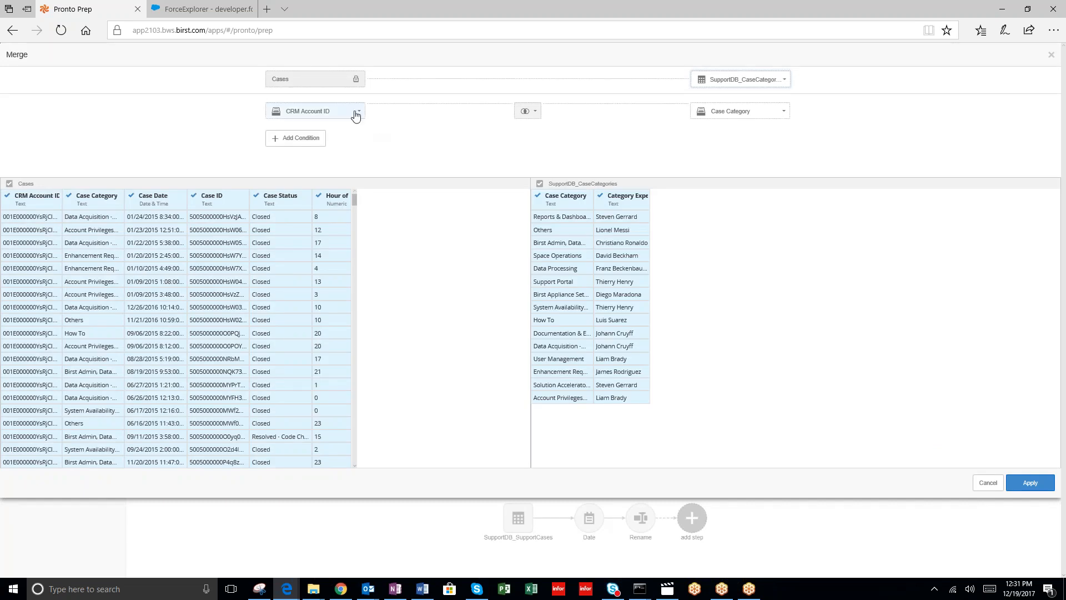
click(358, 111)
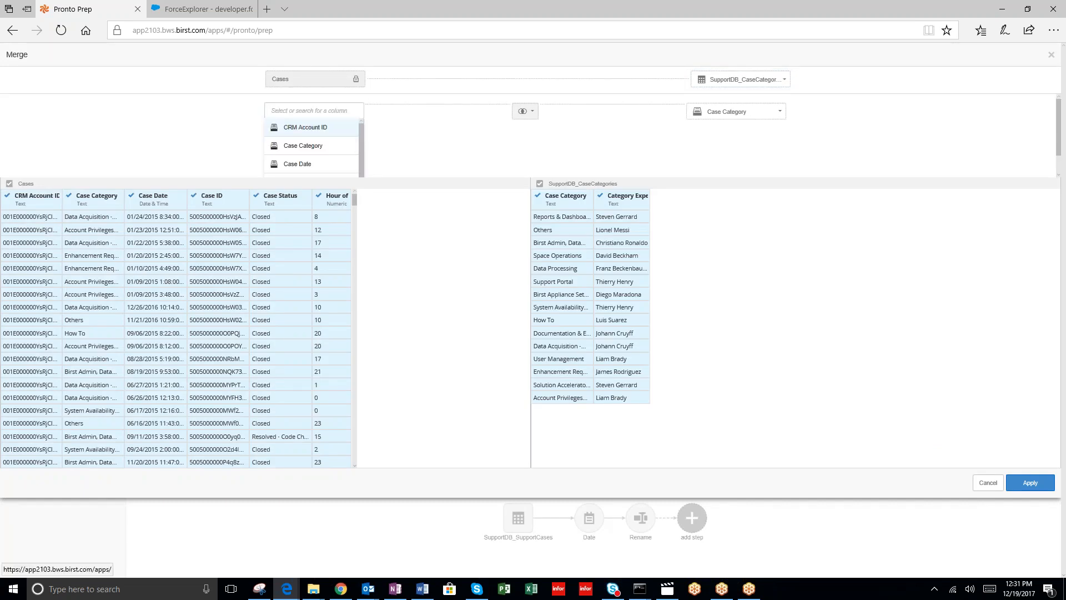
click(304, 145)
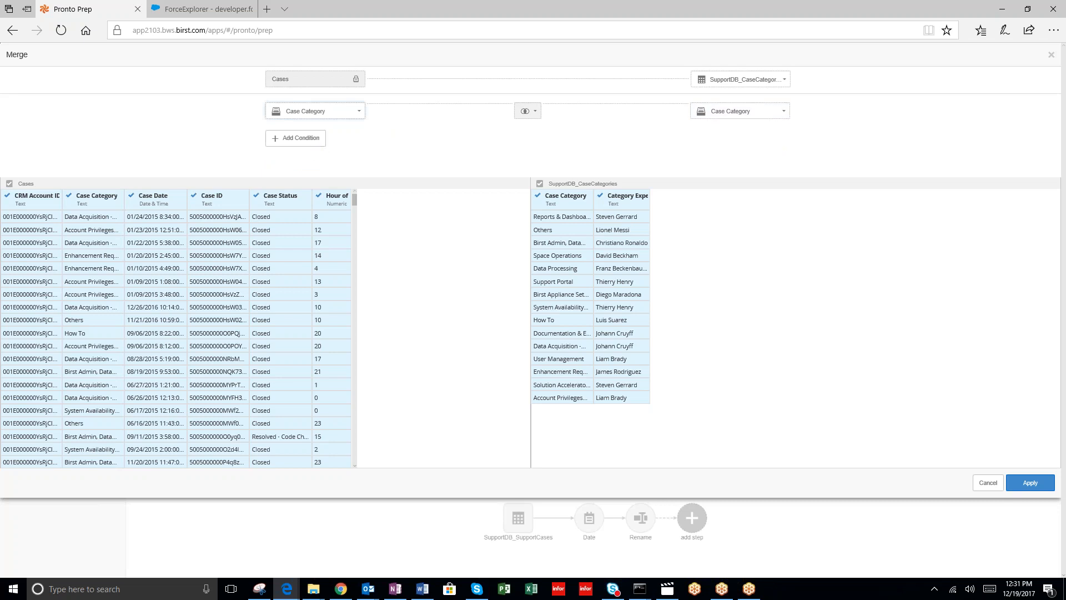
click(1030, 483)
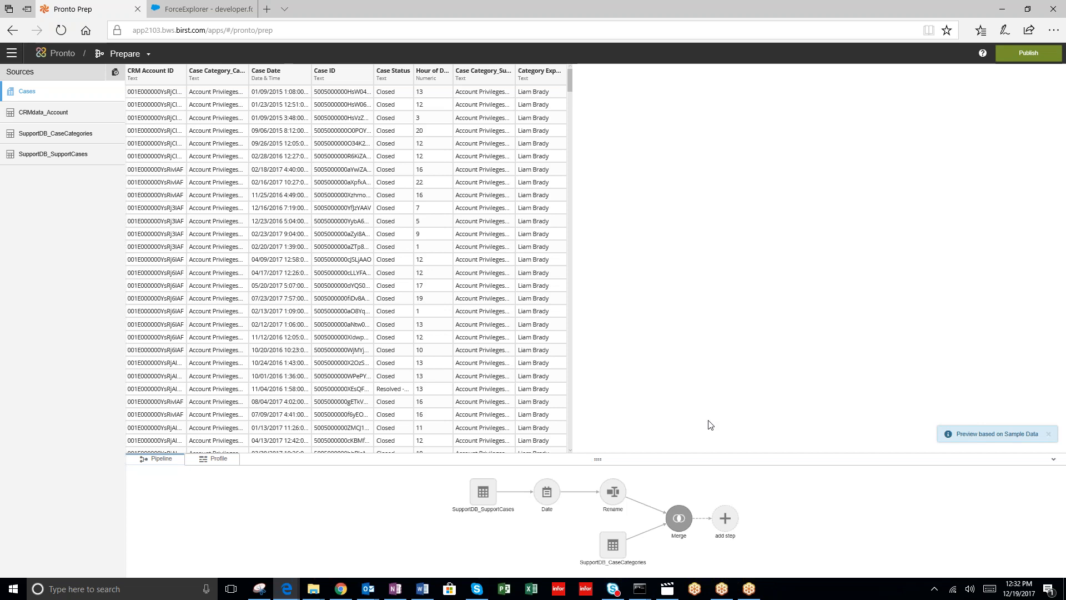
click(725, 519)
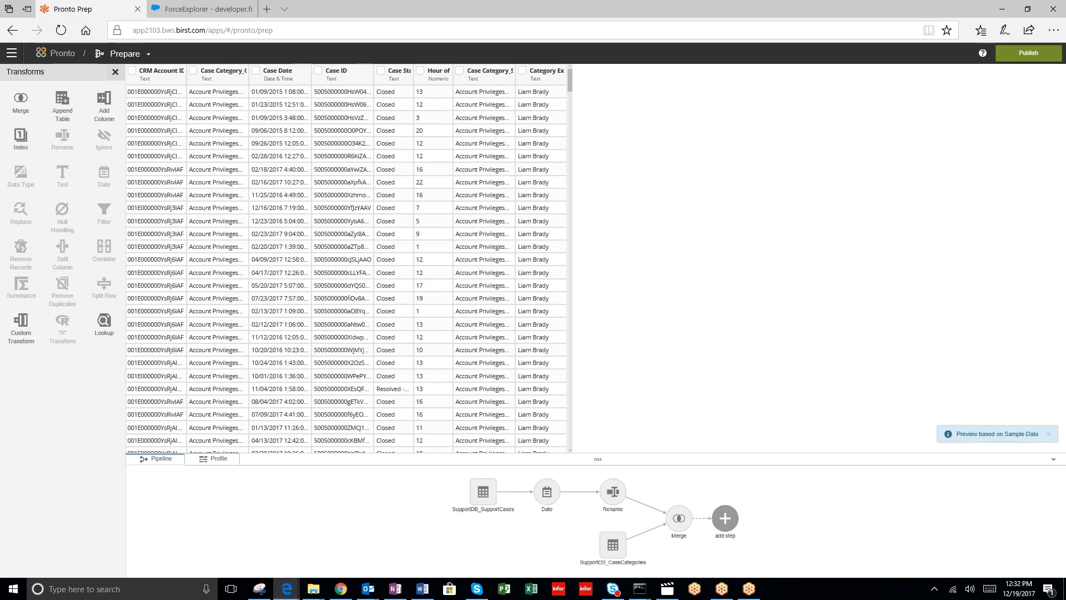
click(104, 103)
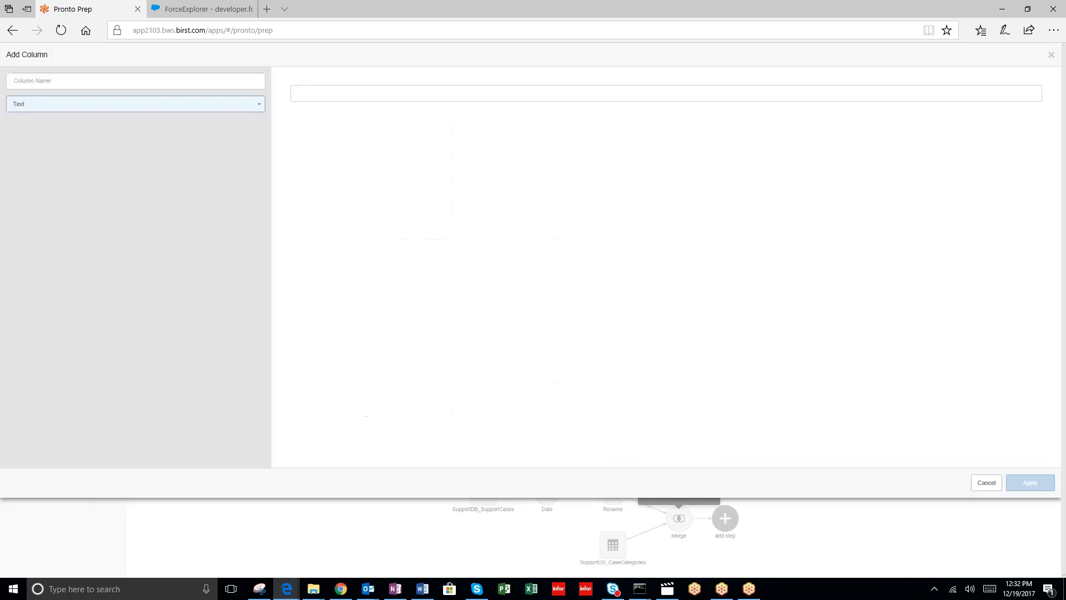
Add a numeric Count of Closed Cases column defined as IIF([Case Status]='Closed',1,0).
click(86, 80)
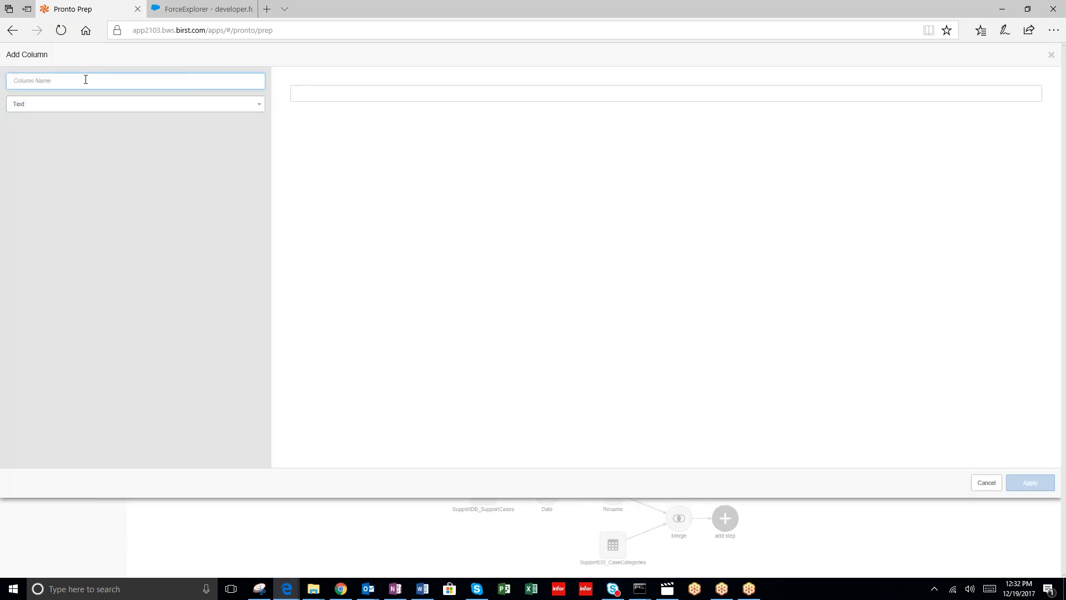
text(Count of Closed Cases)
click(72, 105)
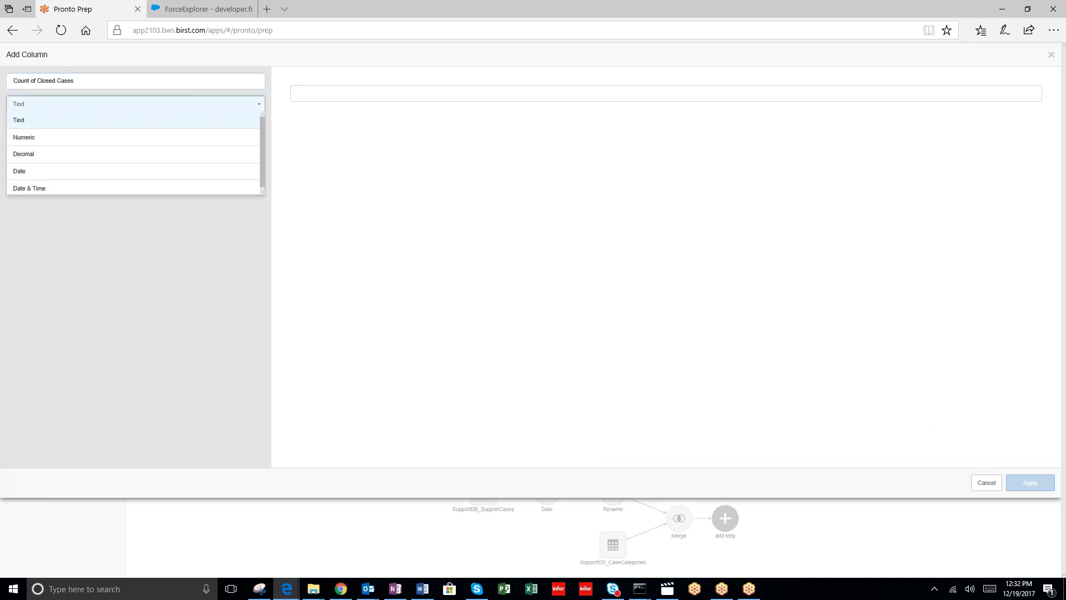
click(61, 138)
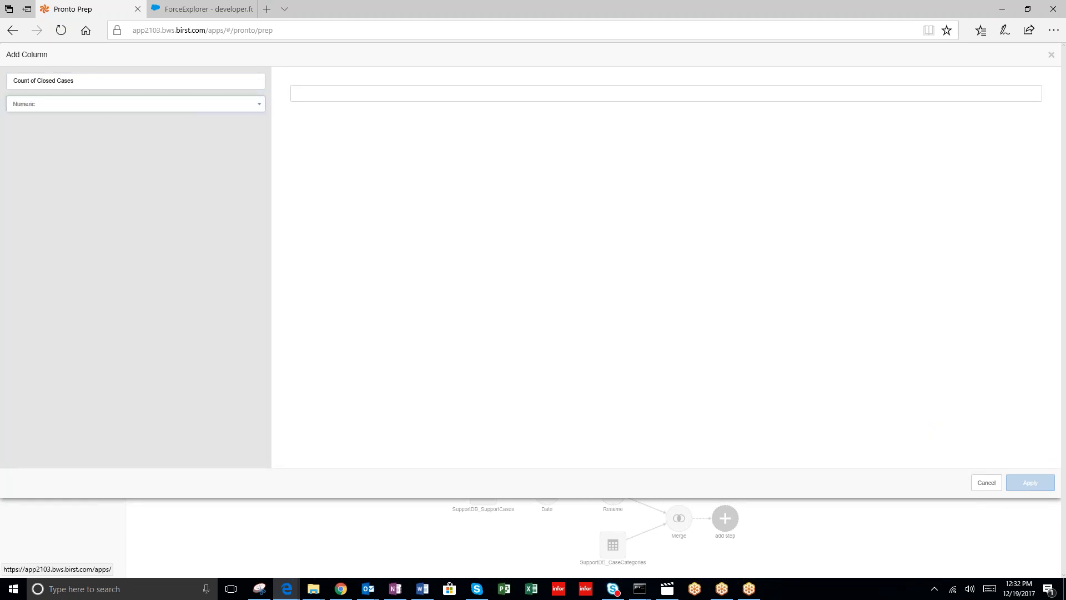
click(347, 98)
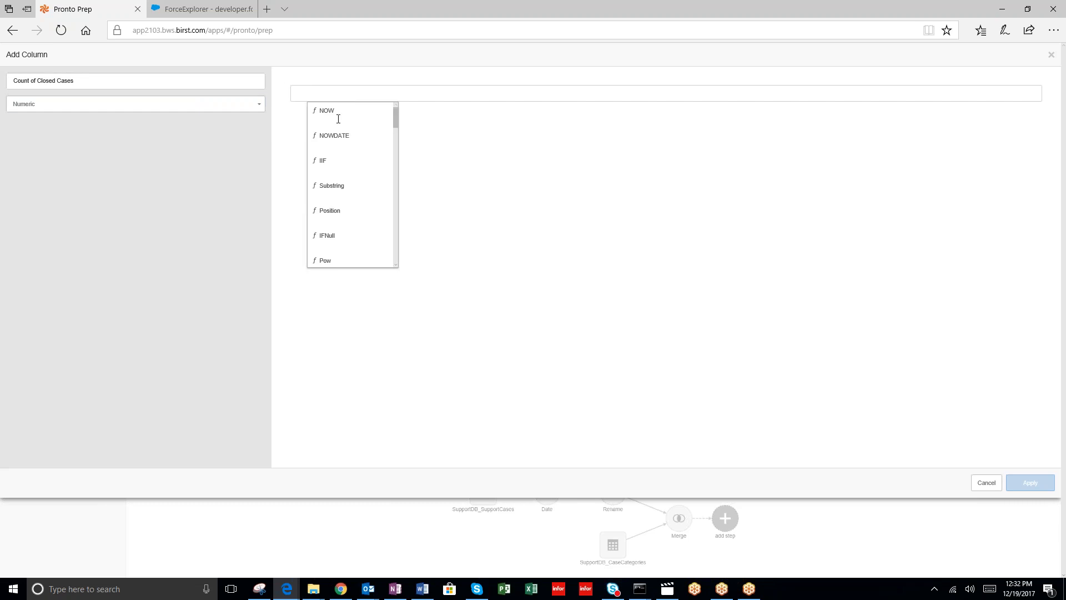
click(322, 164)
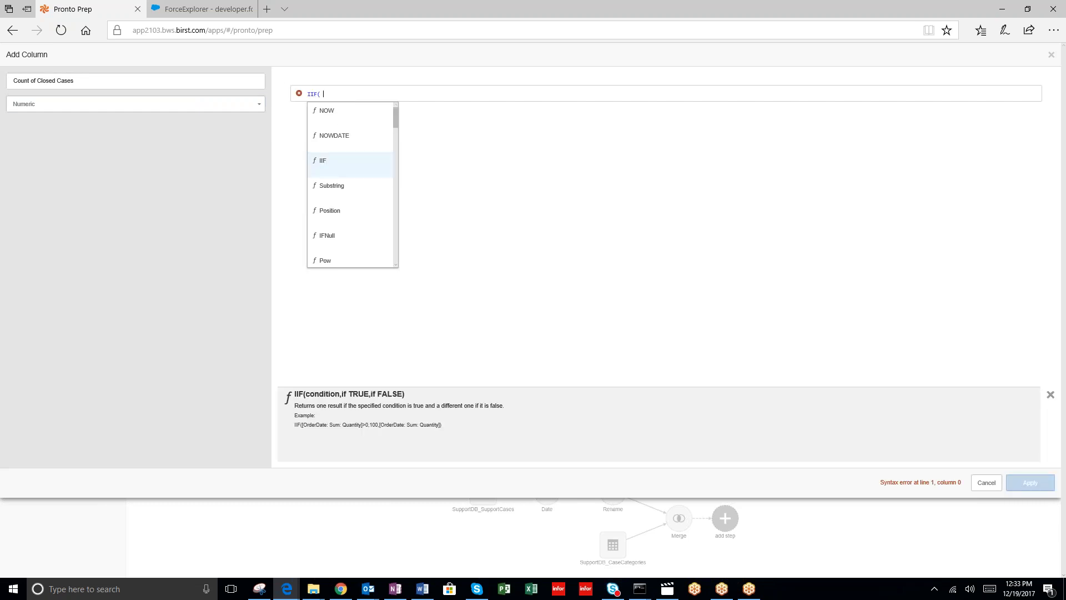
text([Case Status]='Closed',1,0))
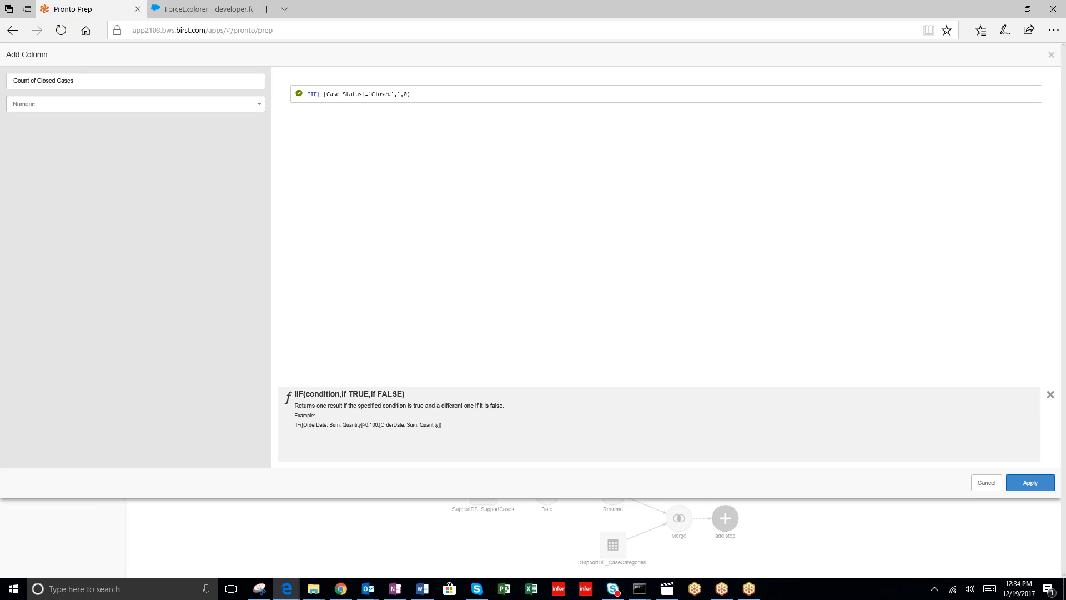
click(1029, 483)
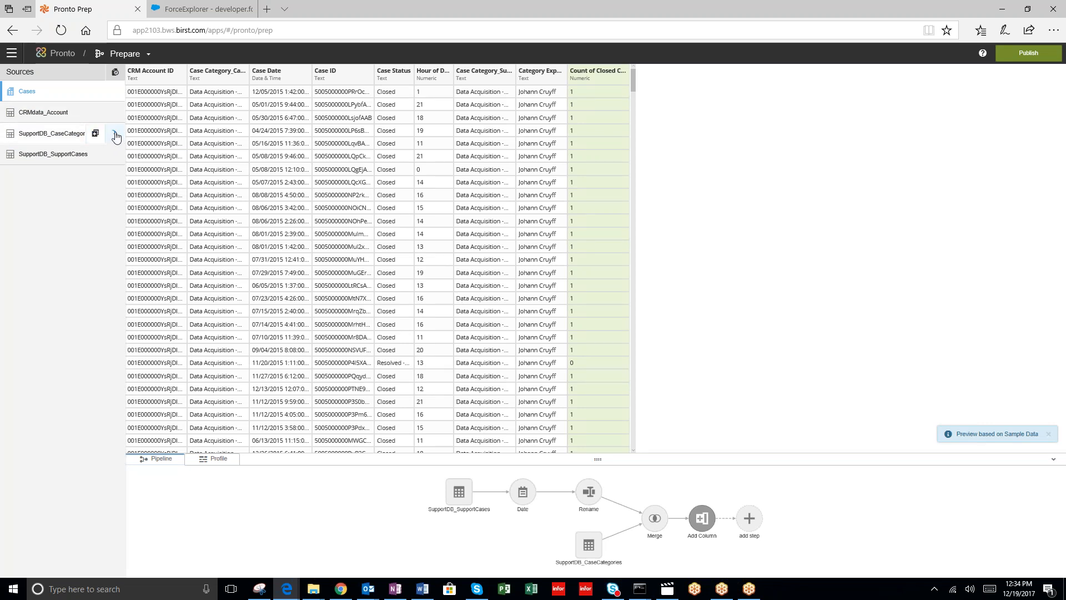
Hide SupportDB_CaseCategories and SupportDB_SupportCases from Relate and Visualizer, then publish the data.
click(115, 131)
click(114, 151)
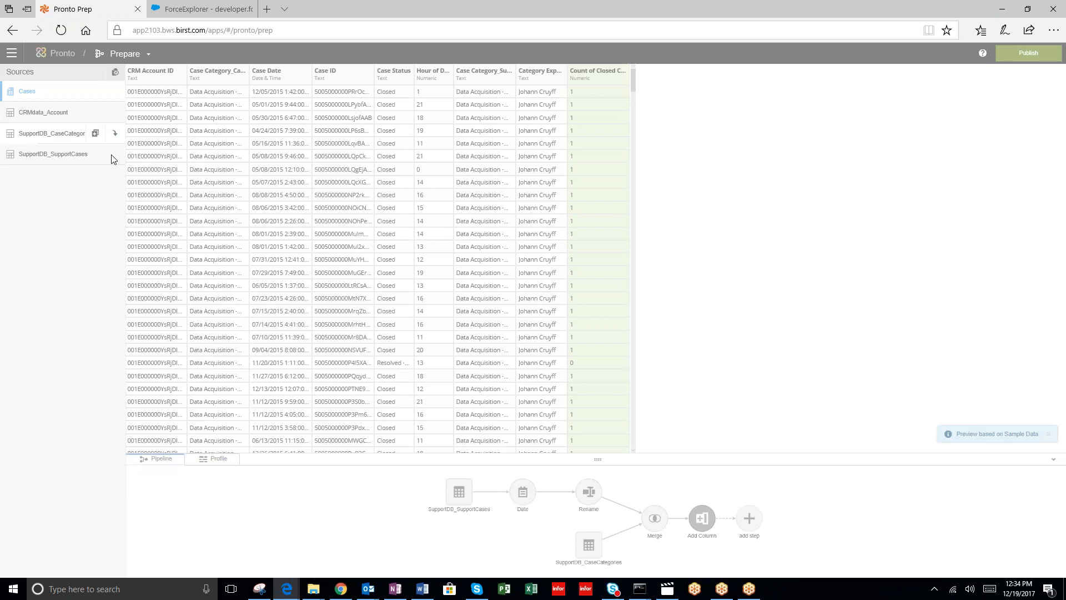
click(106, 158)
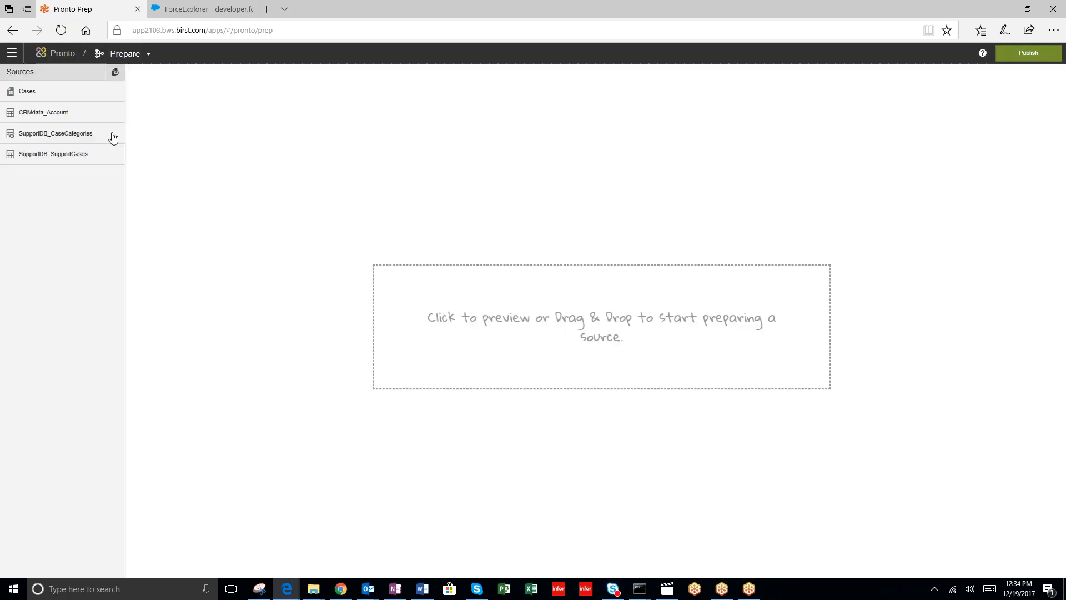
click(113, 156)
click(114, 173)
click(1024, 54)
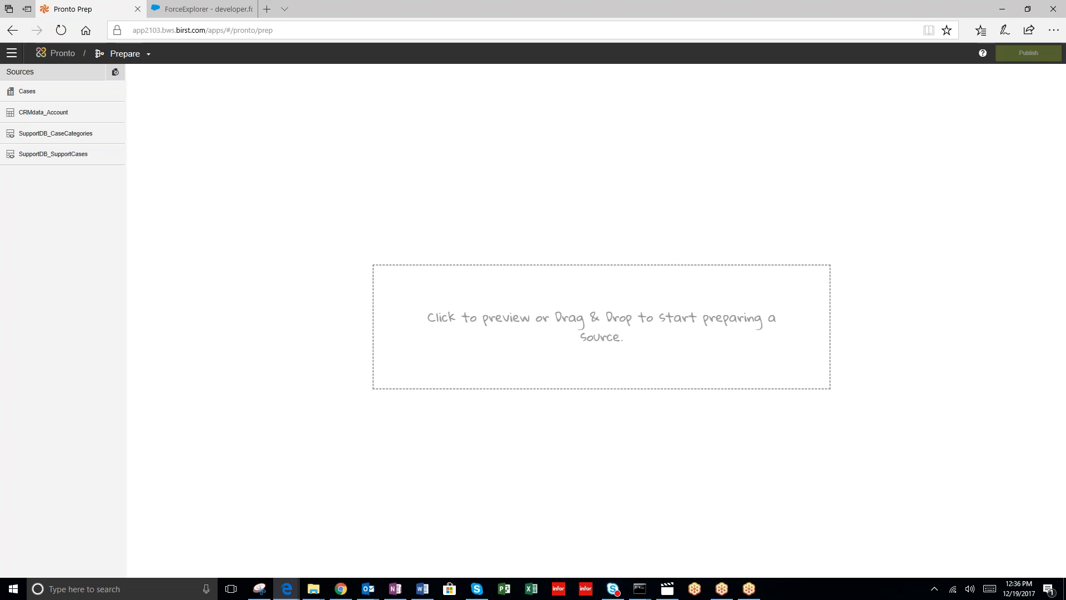
click(147, 55)
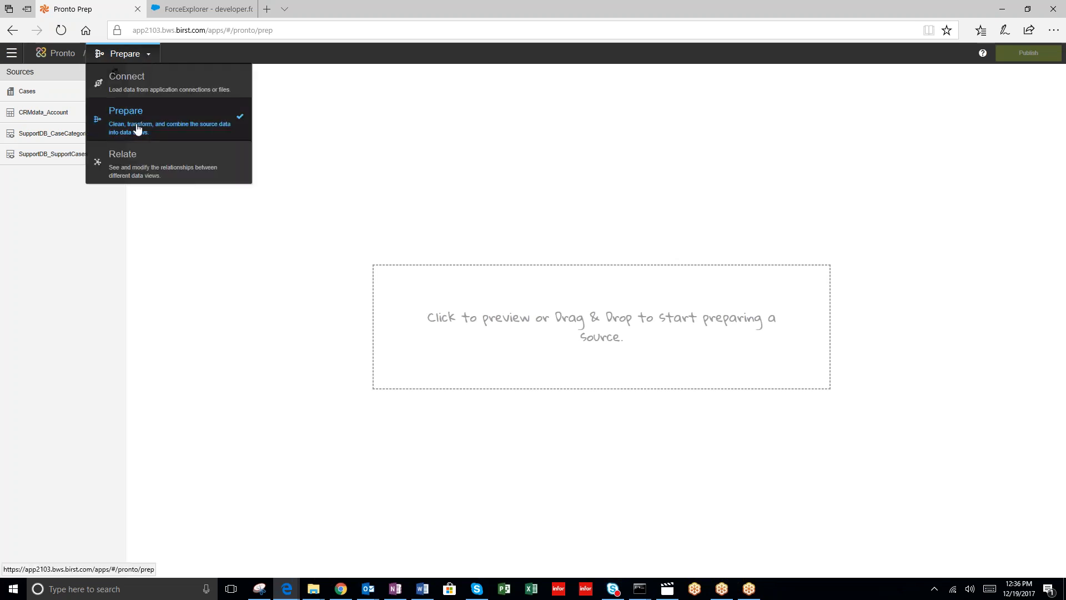
Join CRMdata_Account to Cases by matching Account ID with CRM Account ID.
click(135, 162)
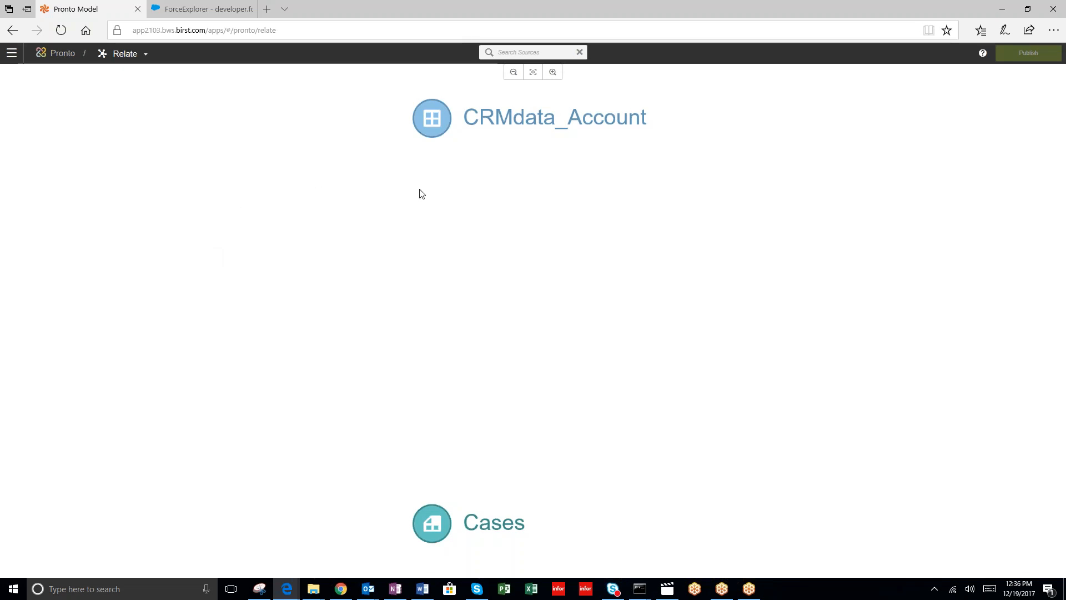
click(433, 133)
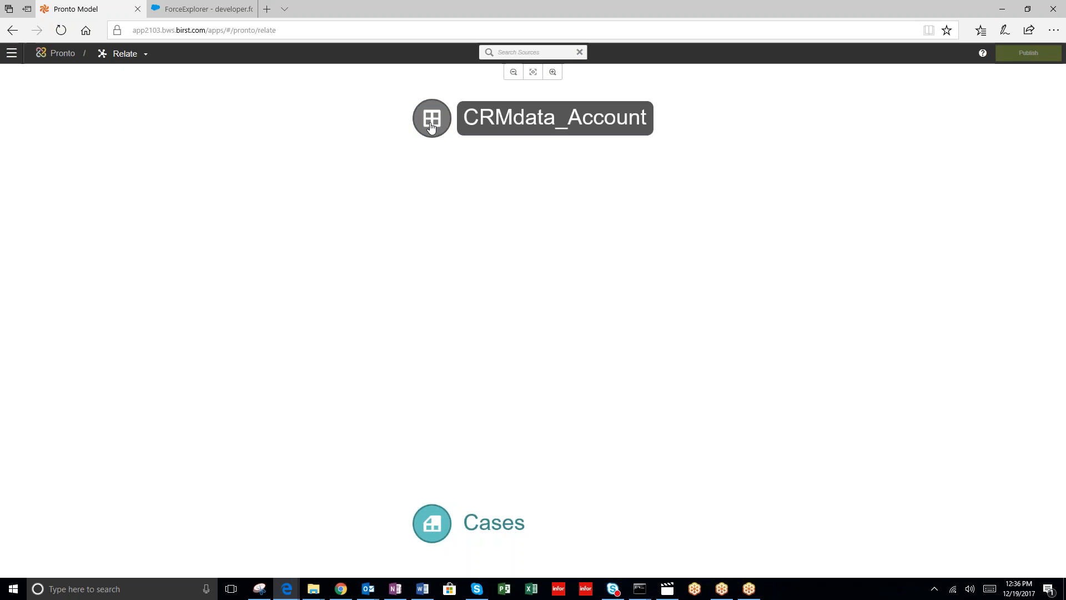
click(431, 520)
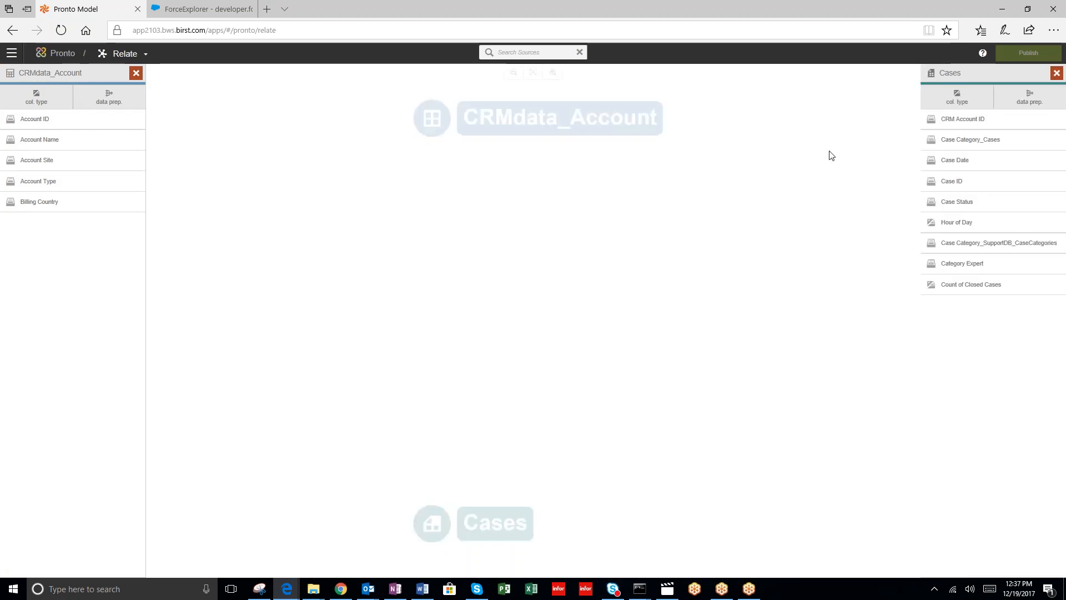
click(979, 121)
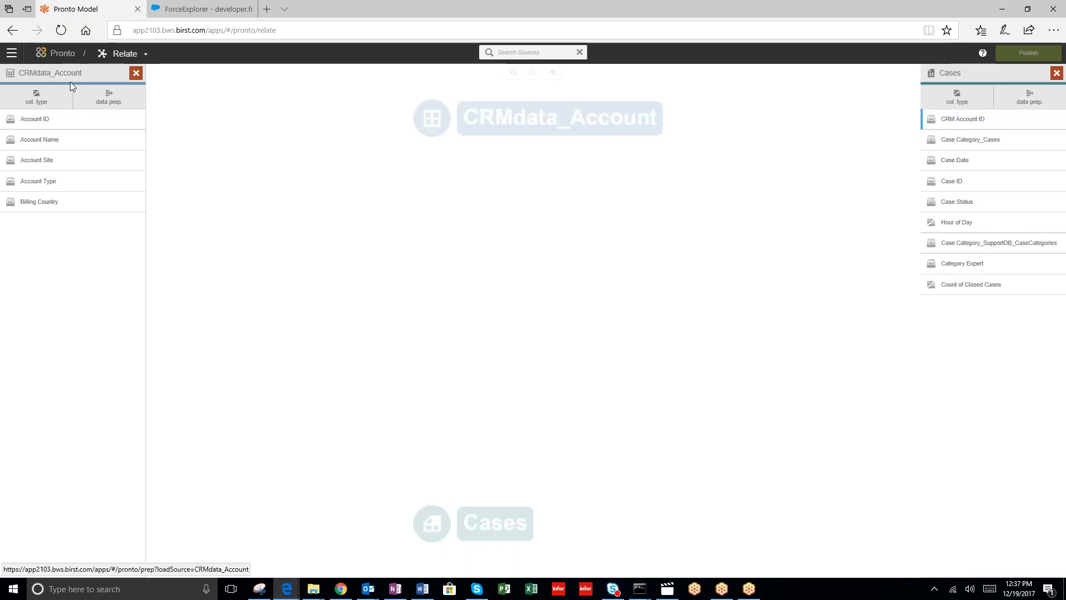
click(40, 122)
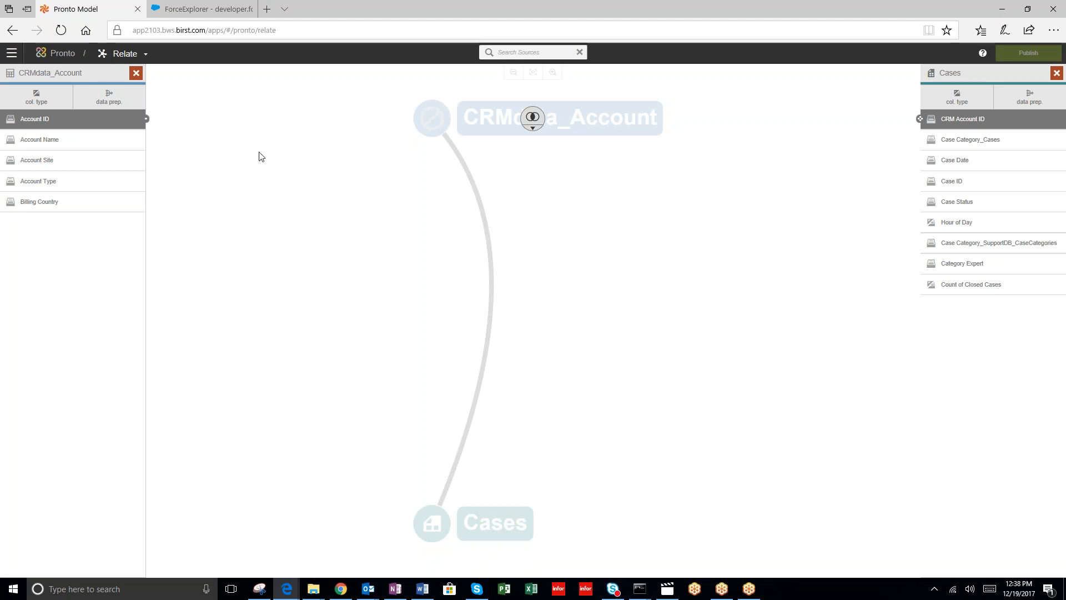
click(147, 56)
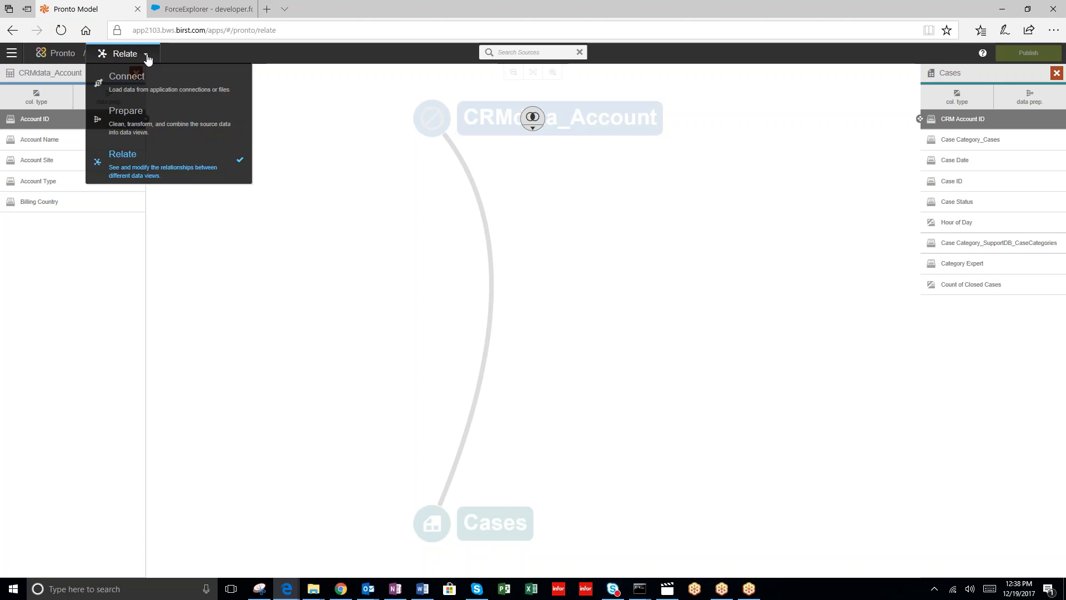
Create a new dashboard from the Dashboards area.
click(12, 54)
click(35, 91)
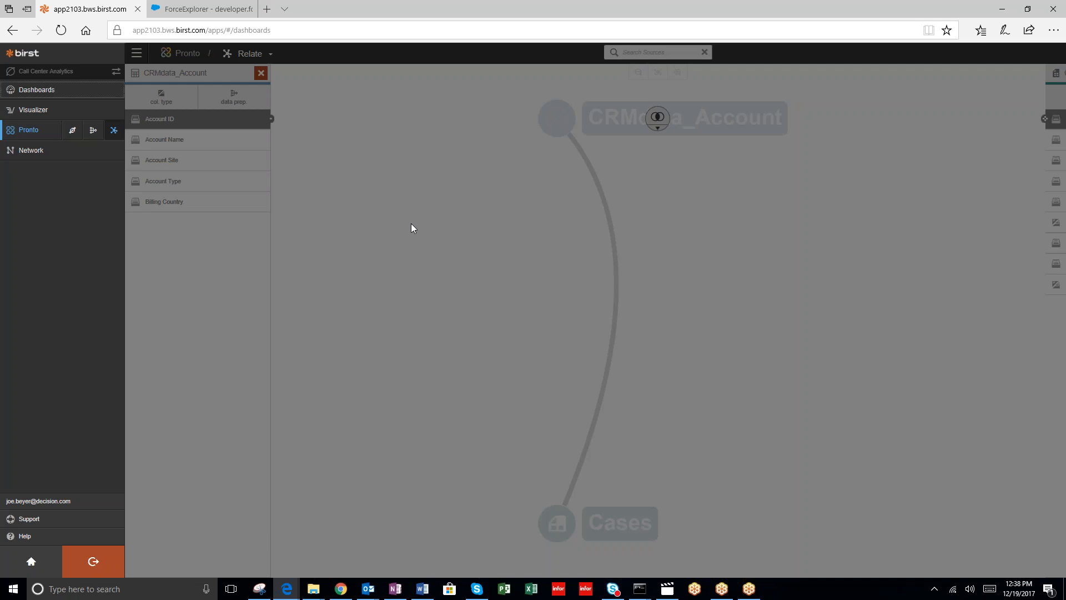
click(64, 91)
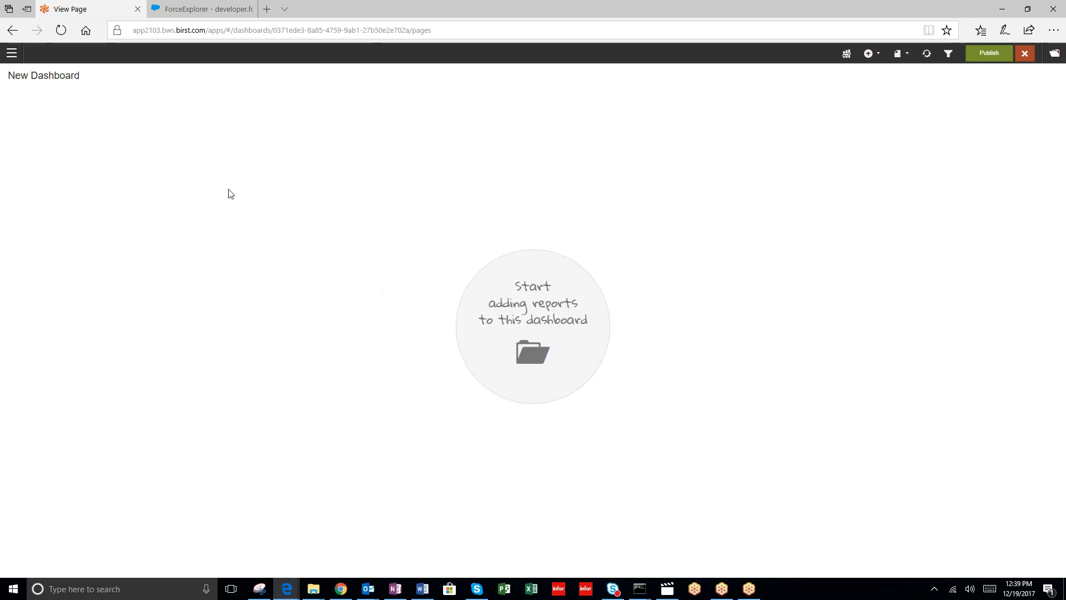
Retitle the new dashboard to Call Center Analytics.
click(92, 73)
key(ctrl+a)
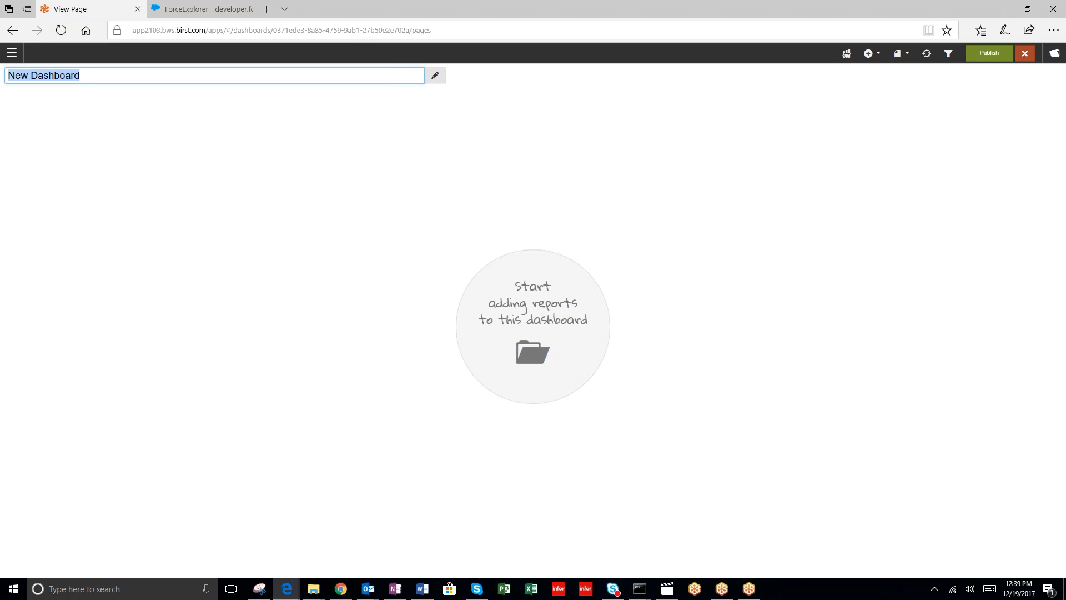
text(Ca)
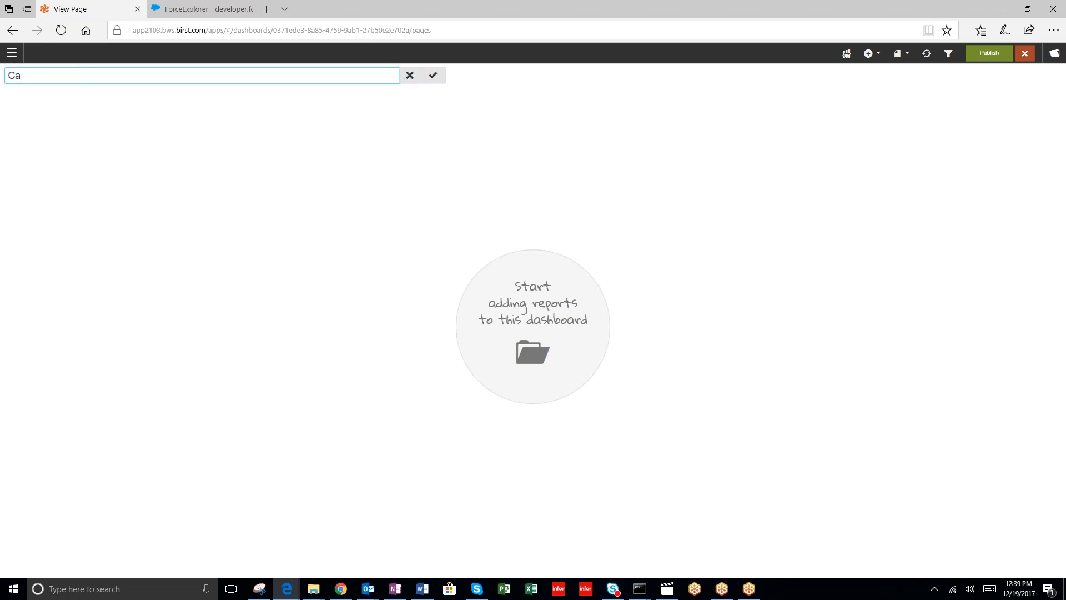
text(ll Center Analytics)
Add a KPI tile for Count of Closed Cases, showing 3,460 with a trend chart.
click(879, 56)
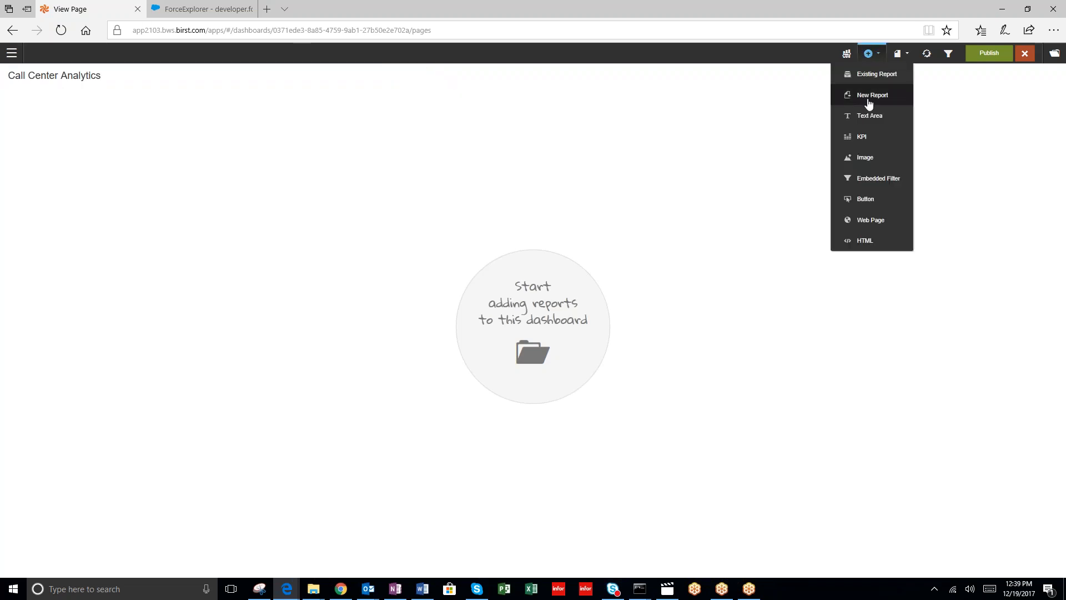
click(852, 138)
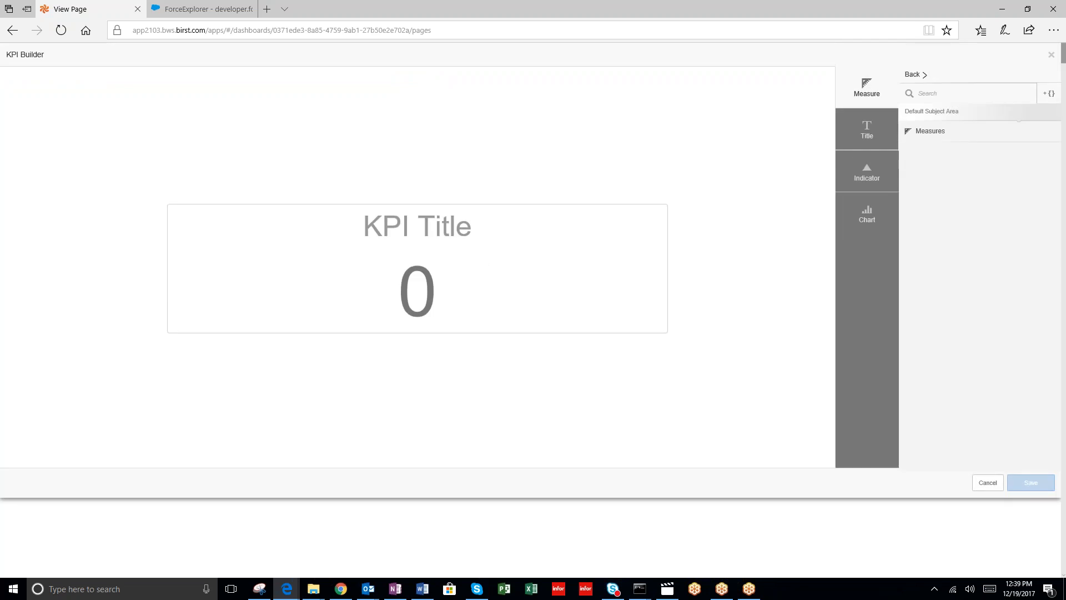
click(931, 133)
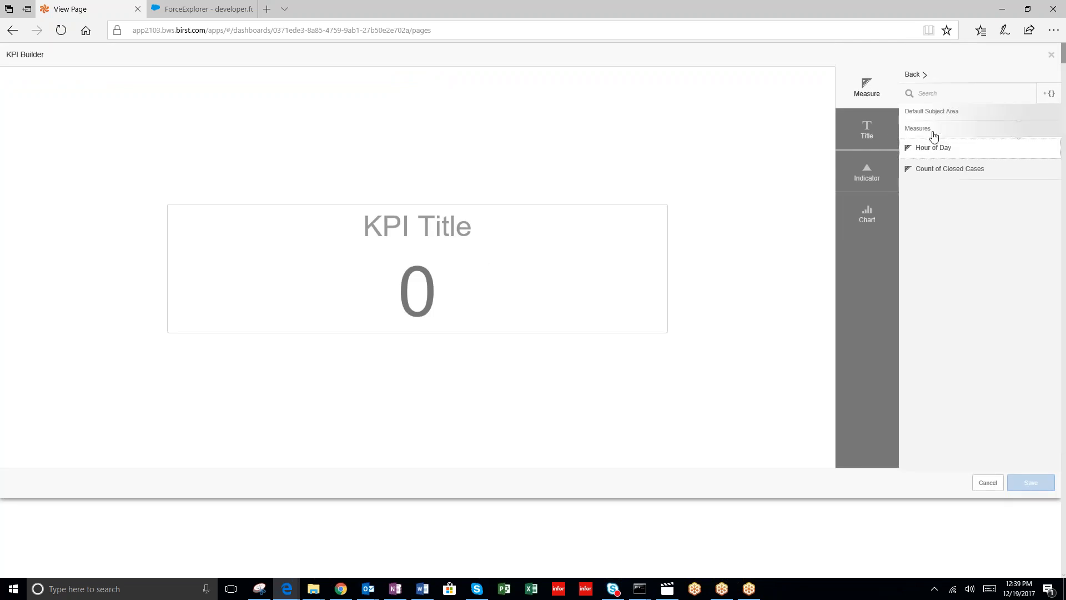
click(951, 170)
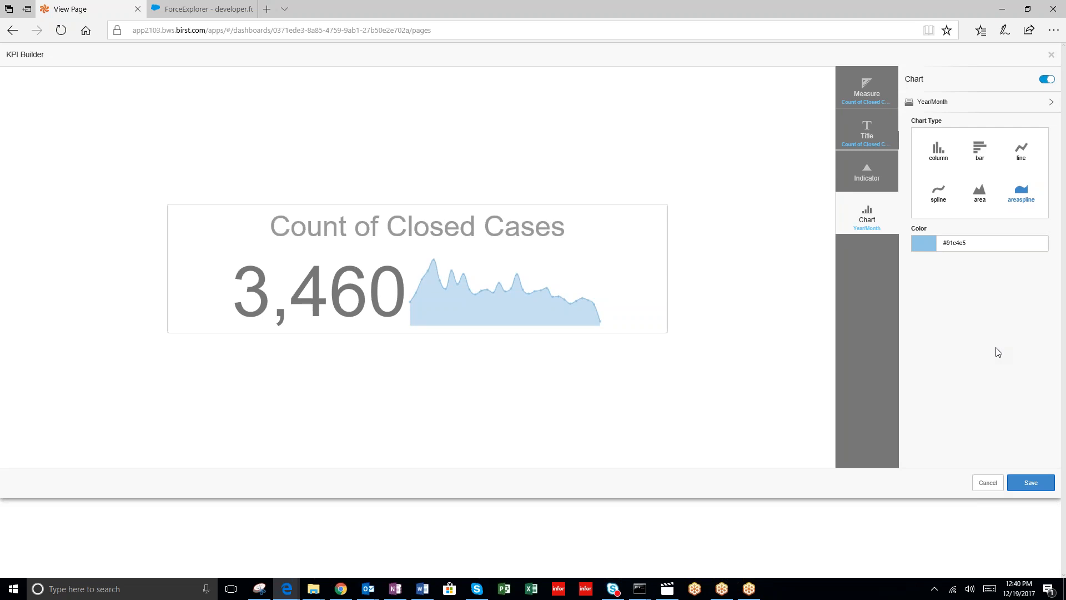
click(1030, 484)
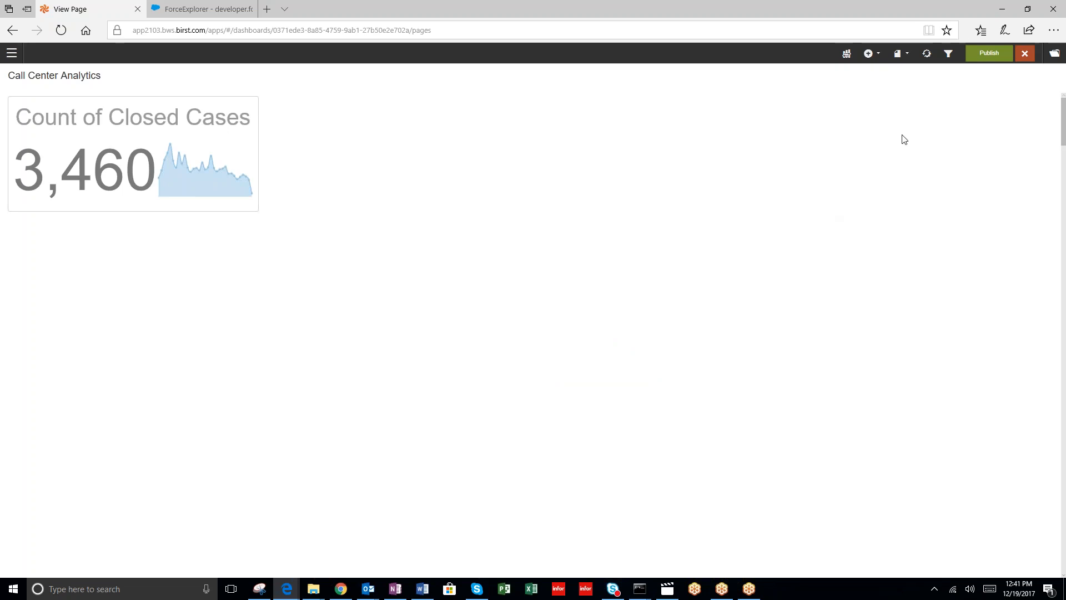
click(880, 54)
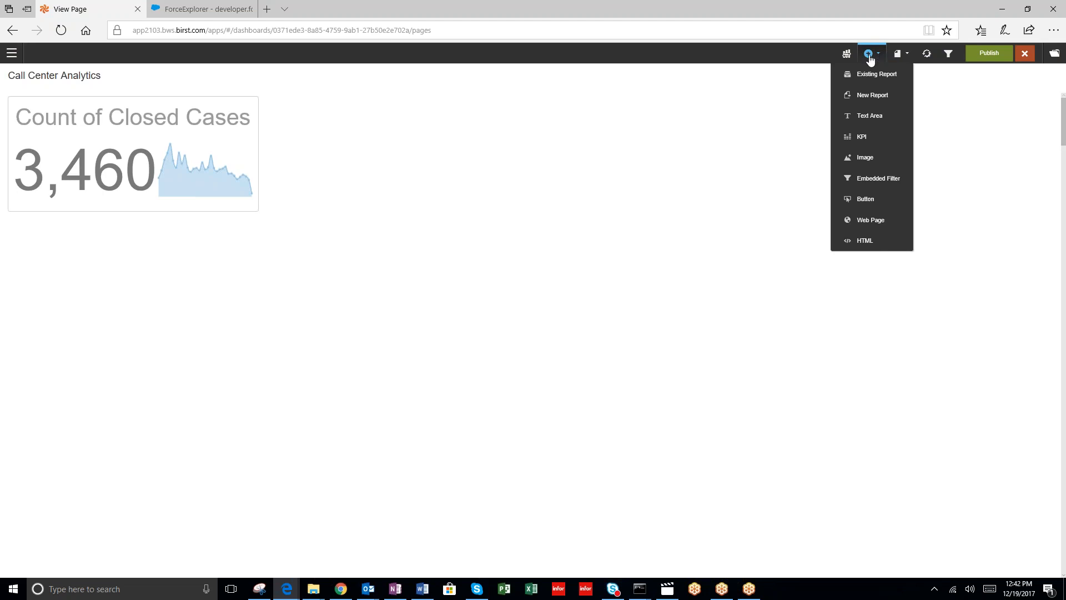
Start a new report charting the Count of Closed Cases measure.
click(861, 98)
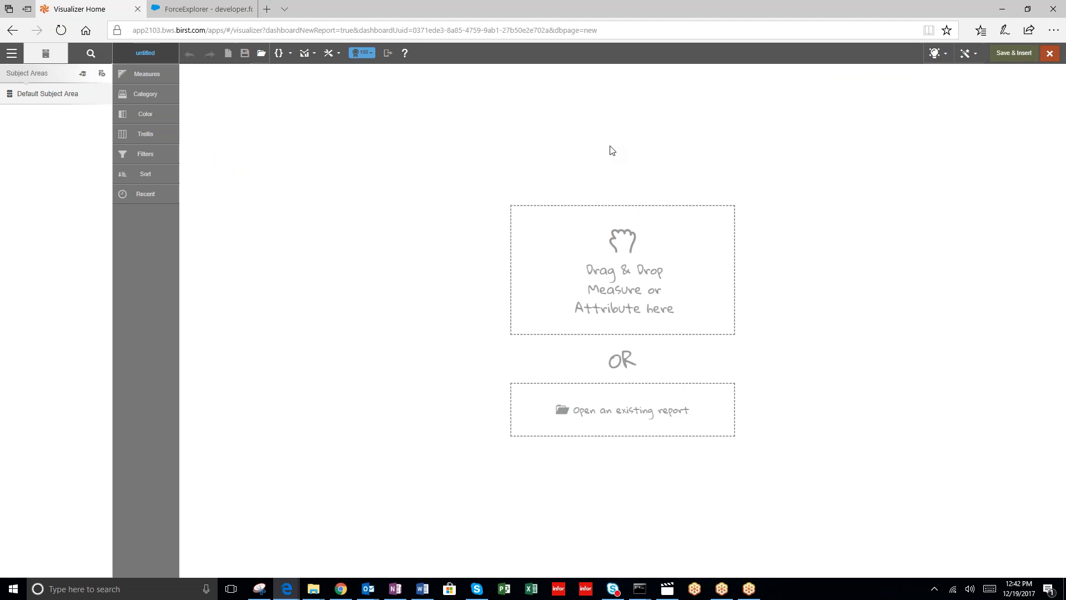
click(37, 104)
click(39, 113)
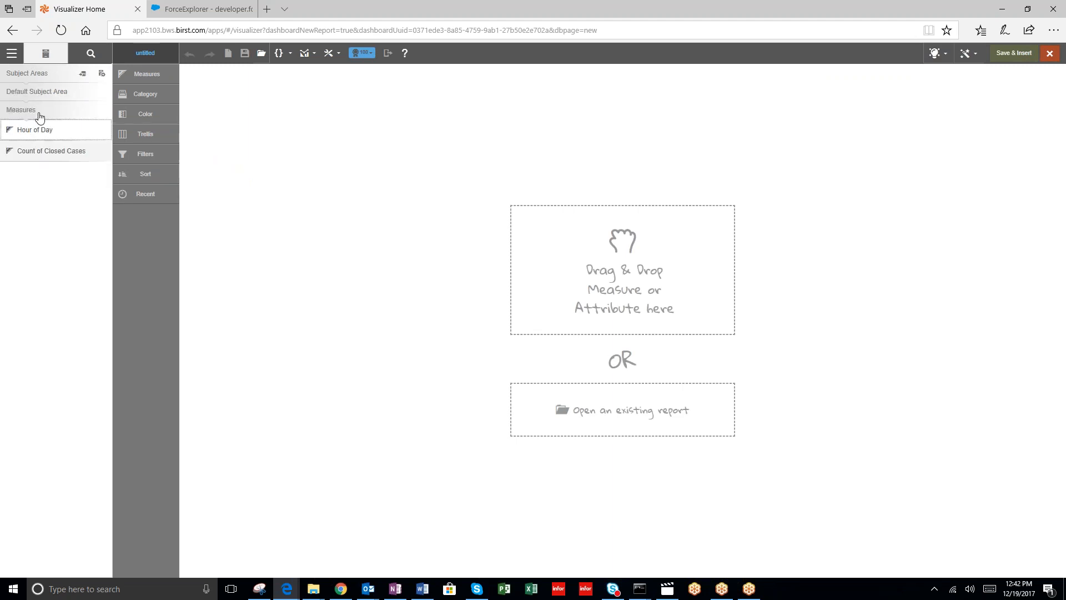
drag(35, 152, 147, 73)
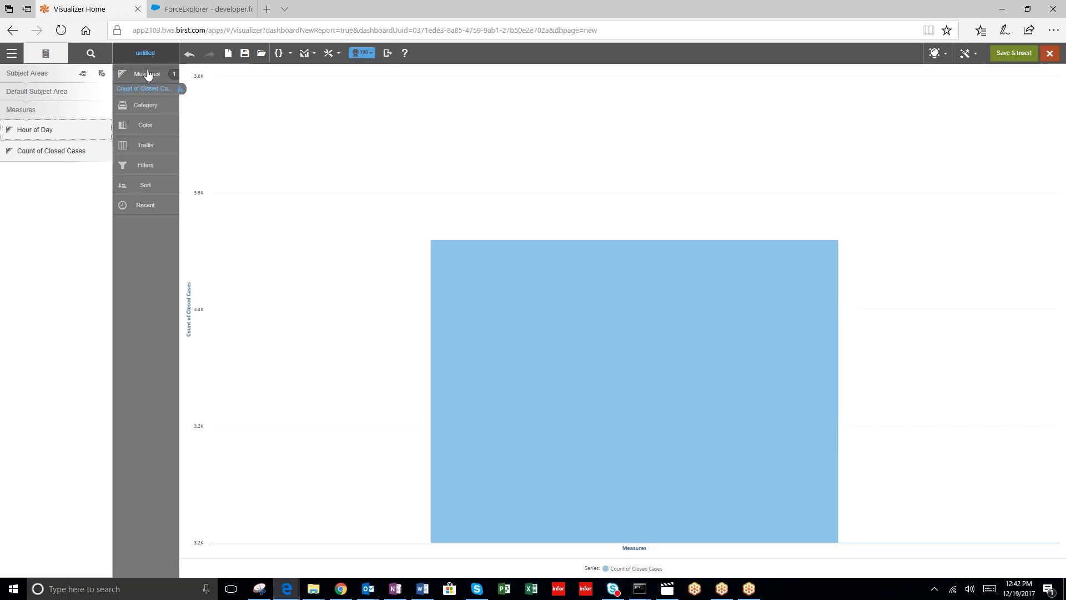
Break the chart down by the Case Category_Cases attribute.
click(30, 76)
click(34, 97)
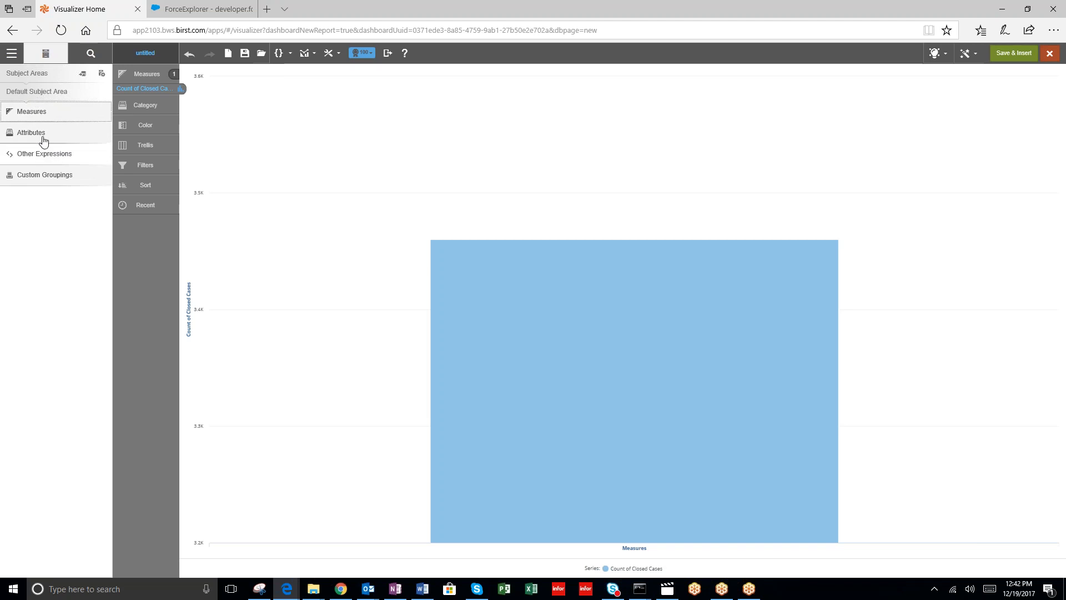
click(38, 134)
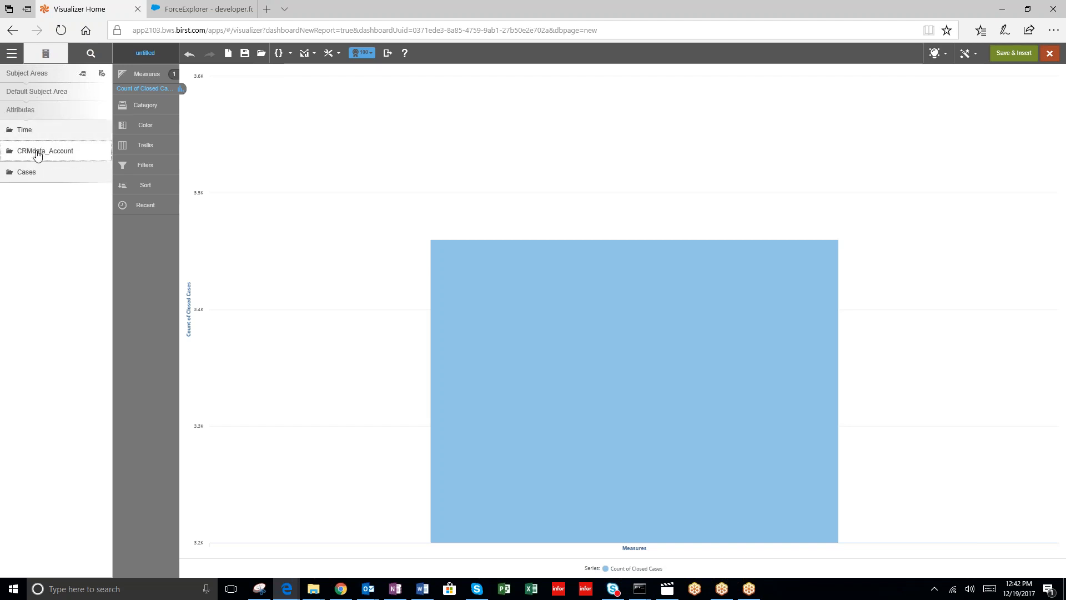
click(27, 176)
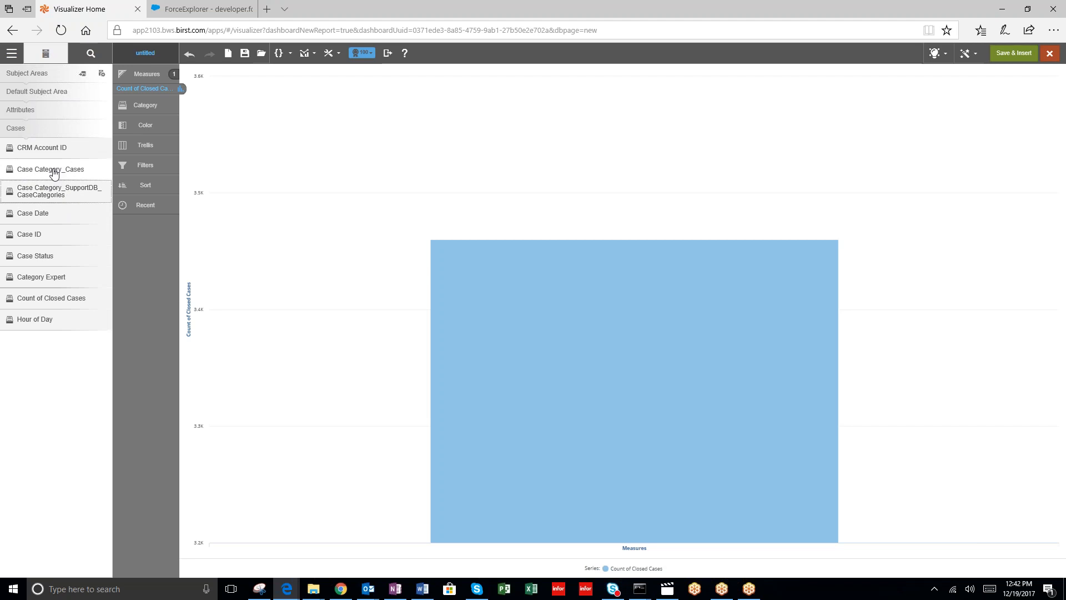
drag(30, 172, 152, 109)
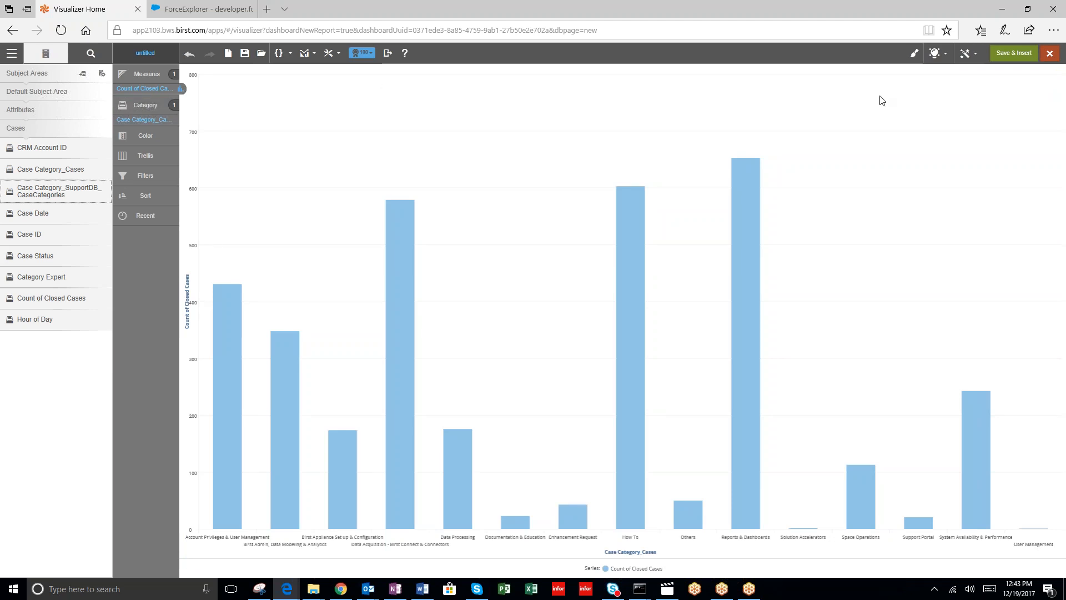
click(975, 55)
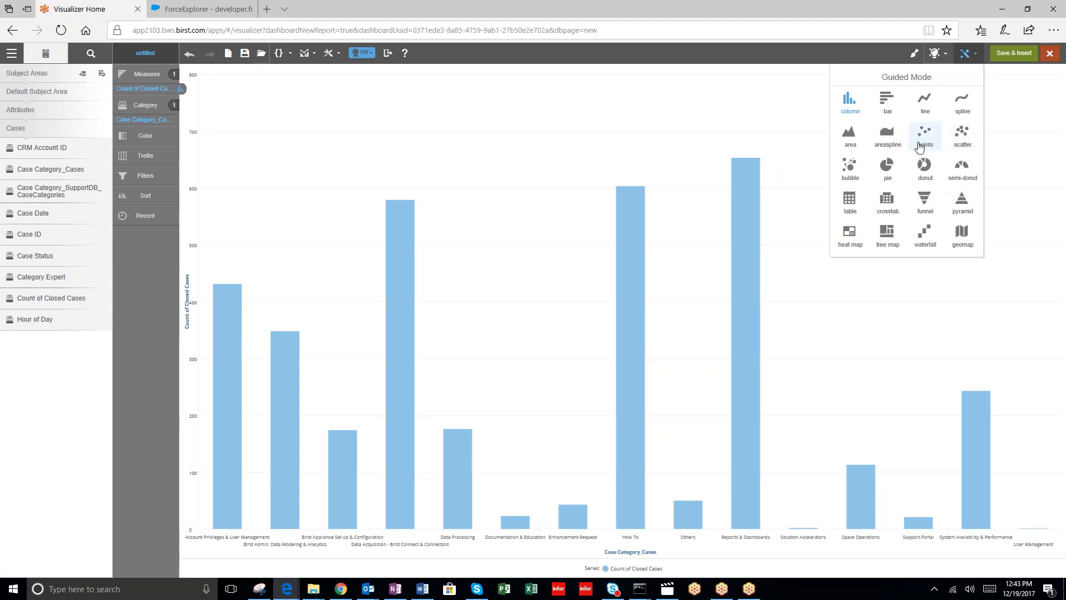
Turn the chart into a tree map coloured by Account Site and trellised by Account Type.
click(888, 233)
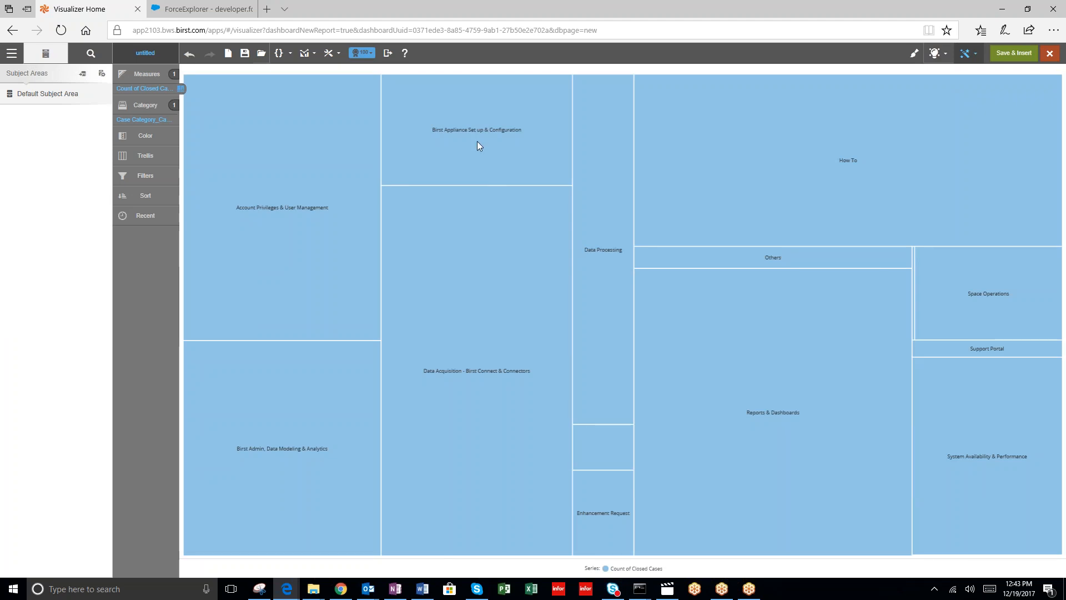
click(47, 93)
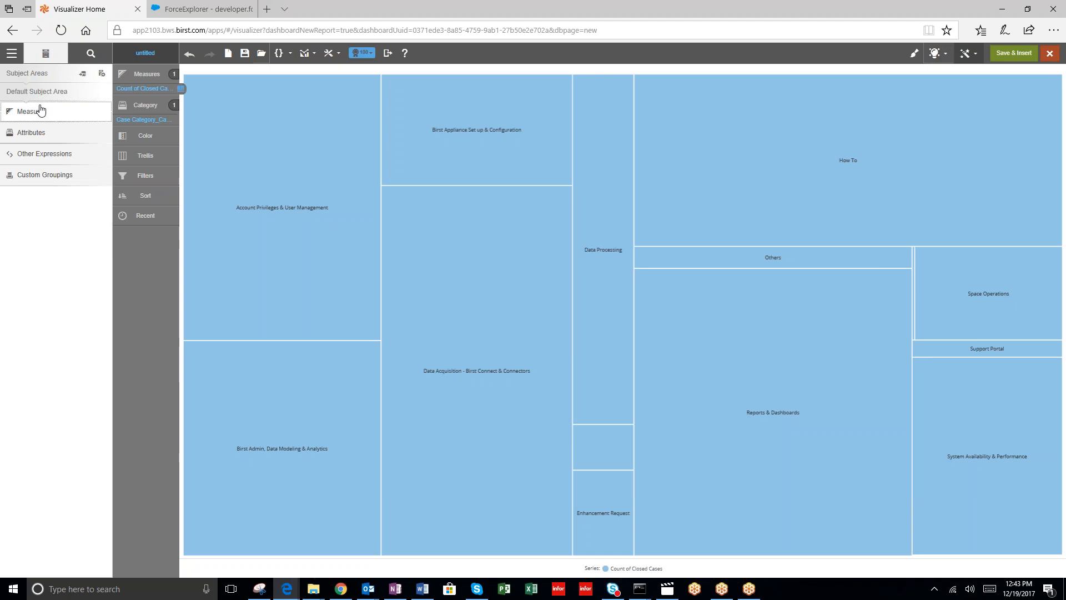
click(31, 135)
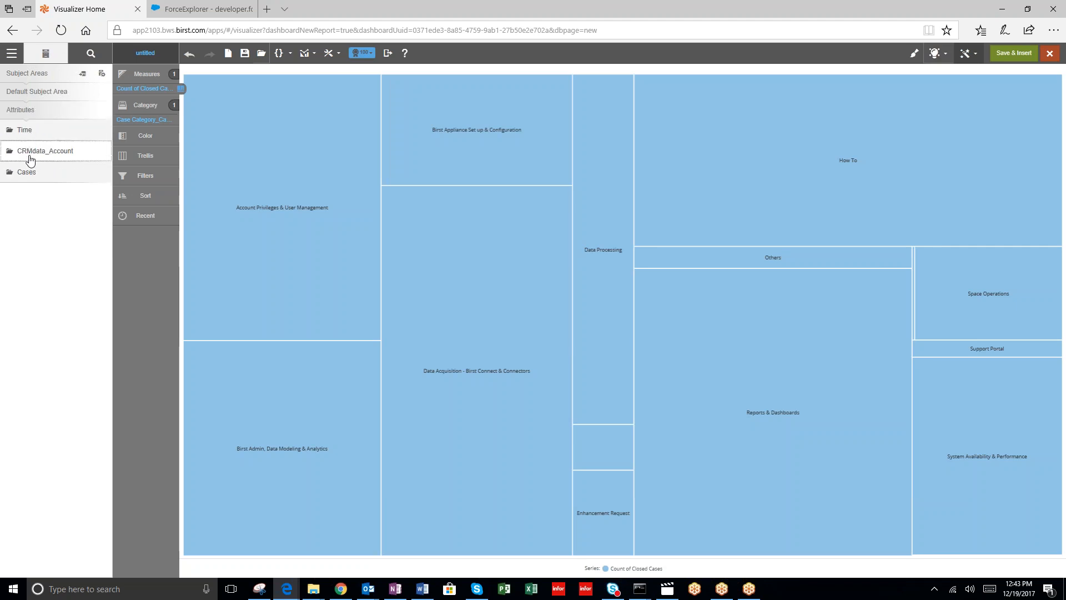
click(33, 152)
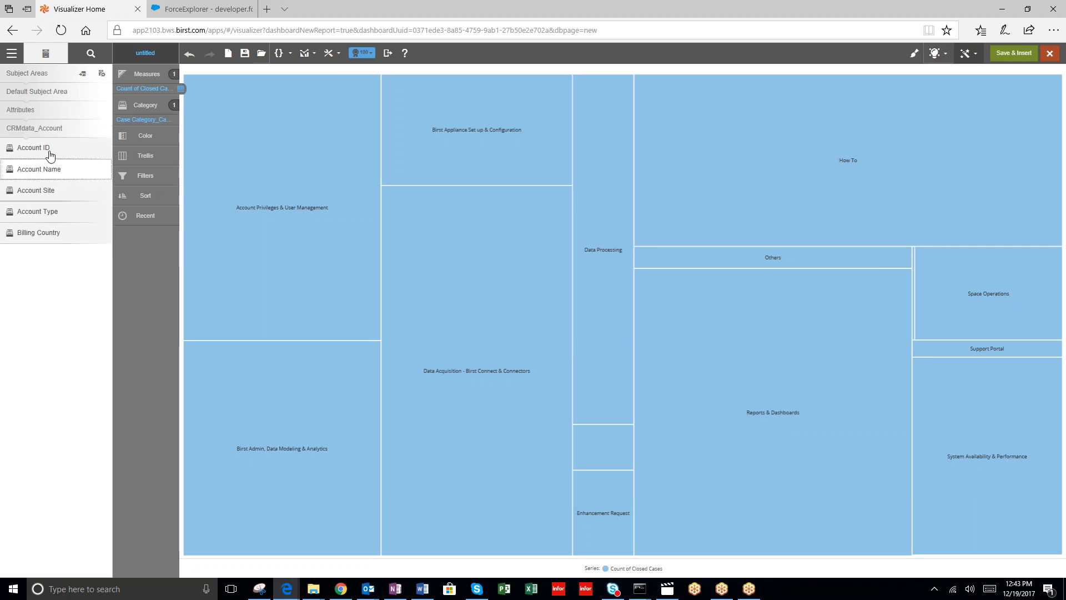
drag(48, 191, 150, 139)
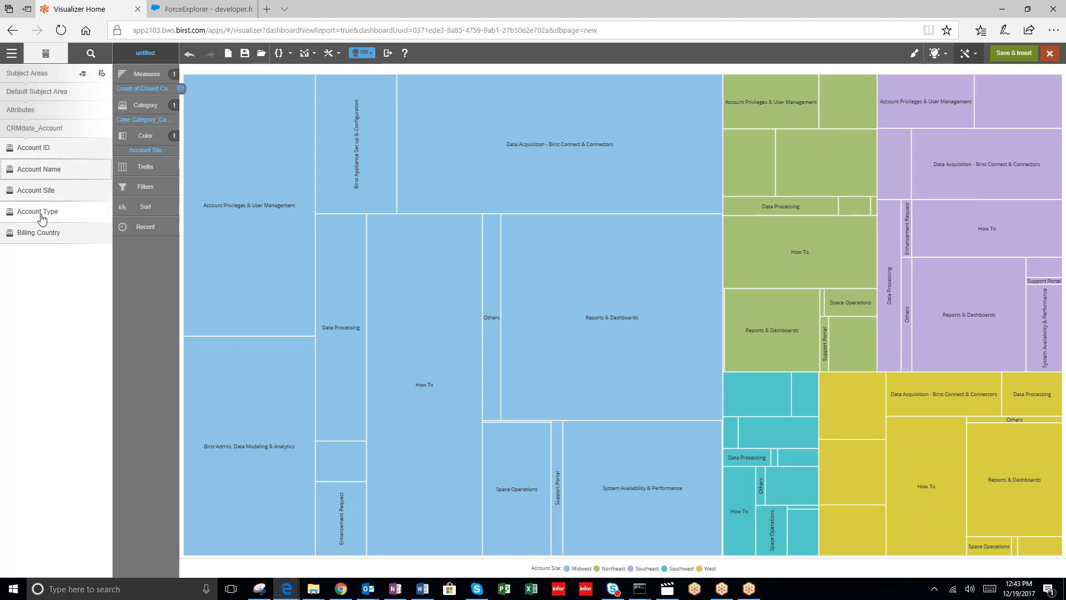
drag(104, 197, 149, 169)
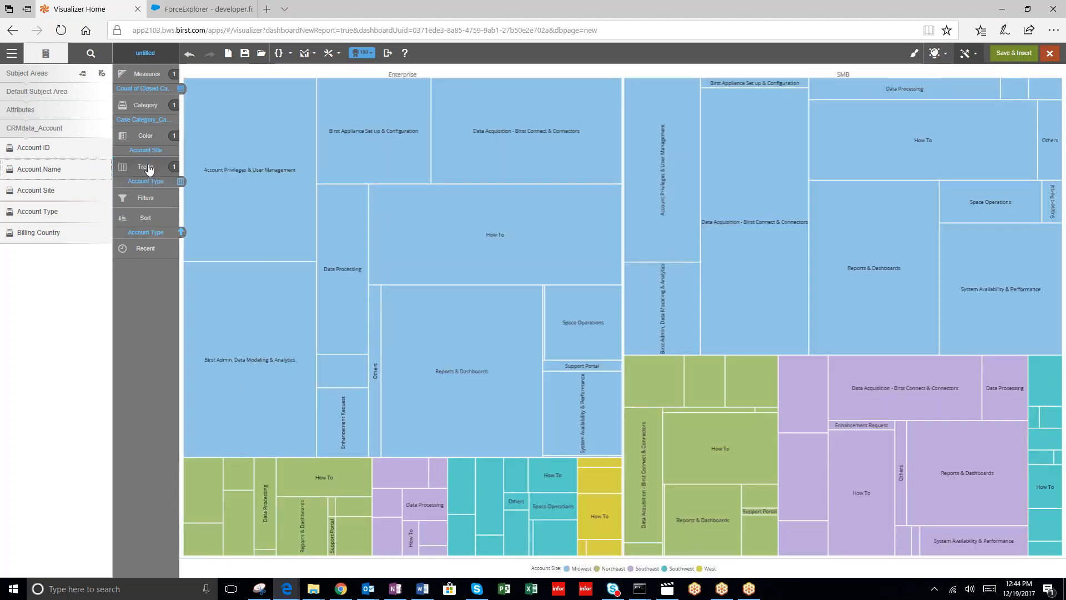
click(244, 54)
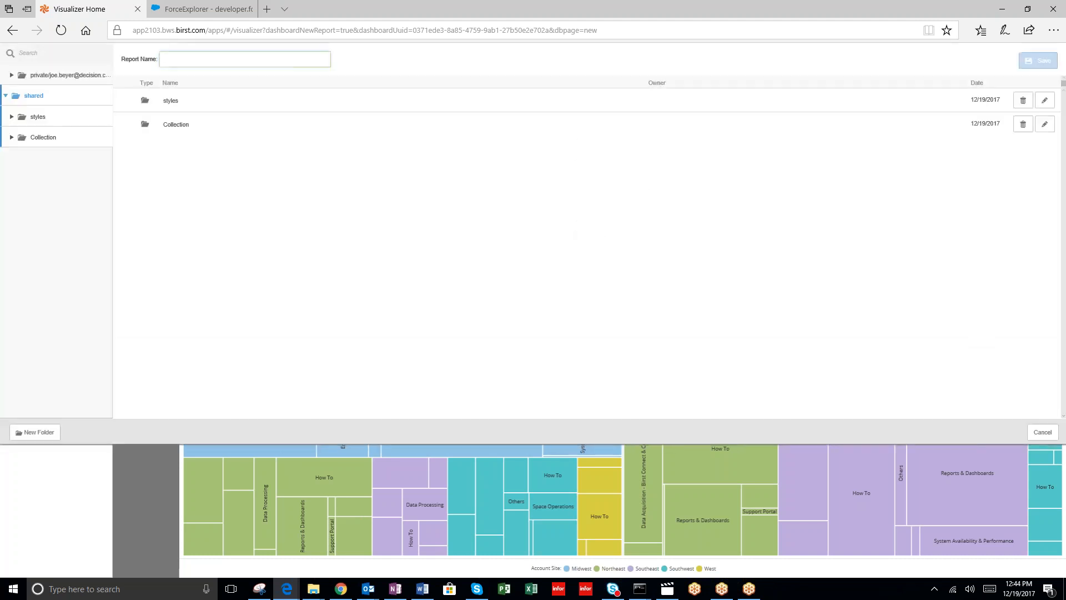
Save the tree map report as Case Chart.
text(Cas)
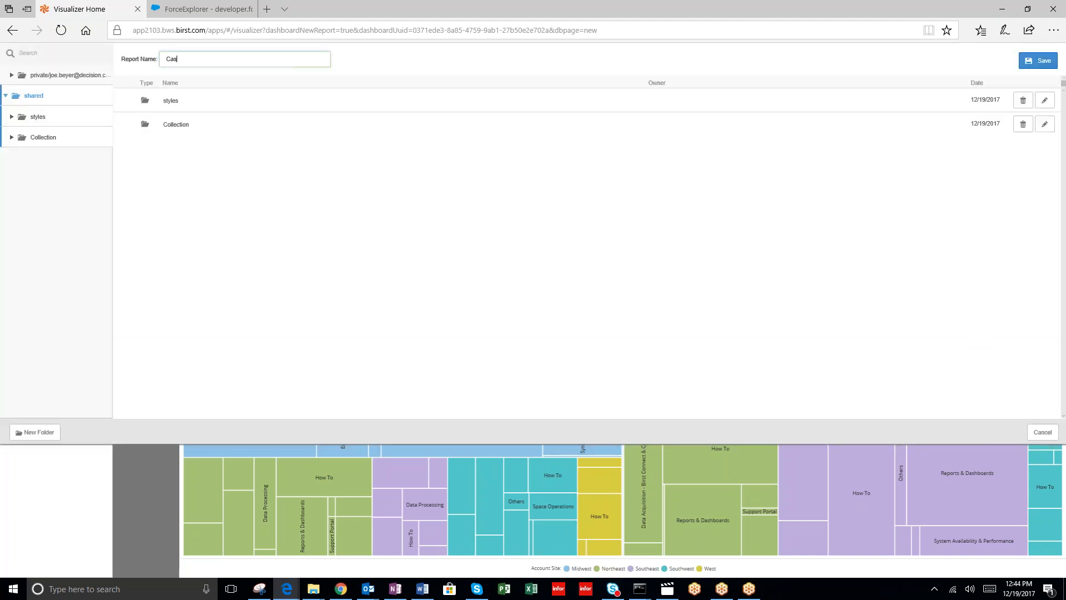
text(e Chart)
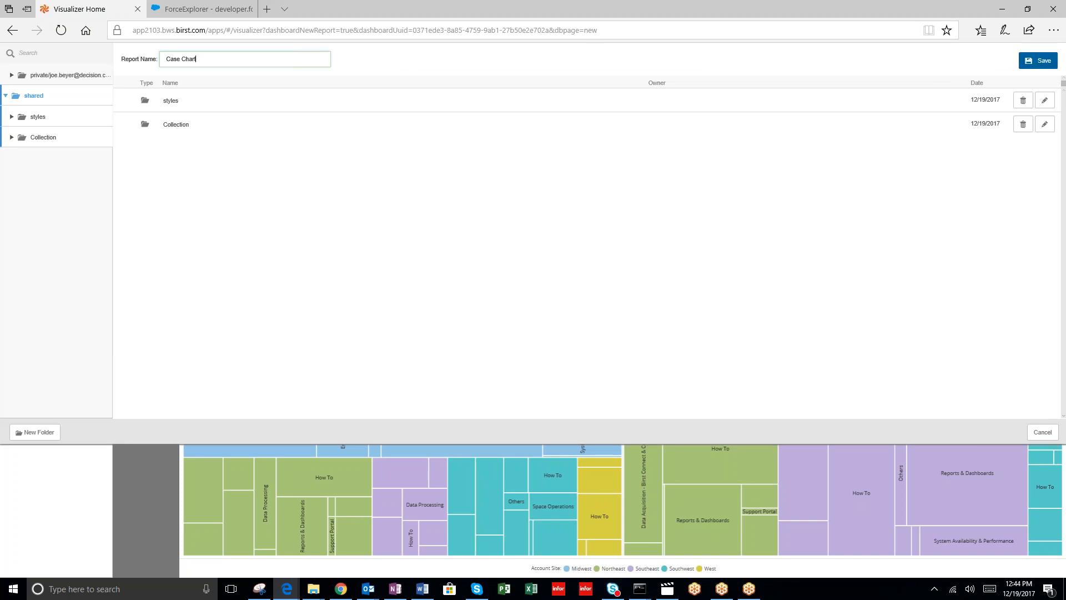
click(1042, 61)
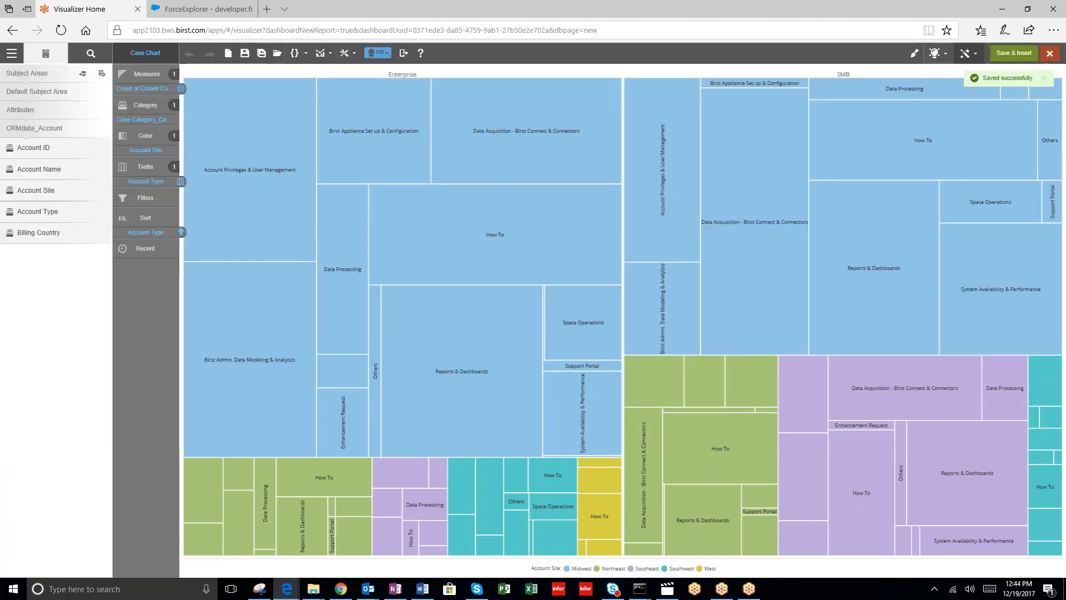
click(1011, 58)
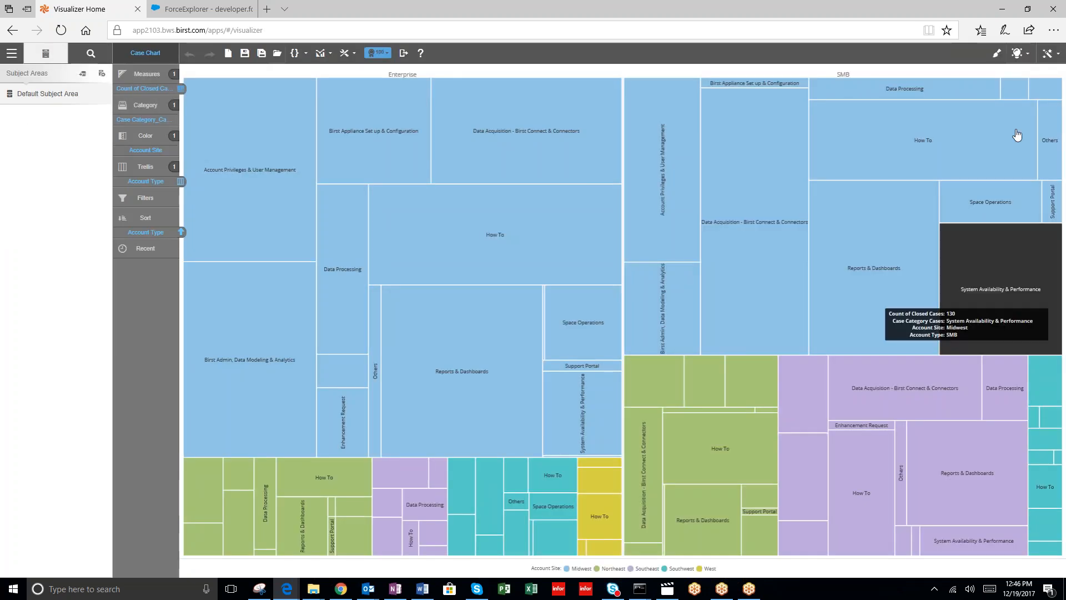
Switch the Case Chart visualization to a crosstab, then to a plain table.
click(1047, 54)
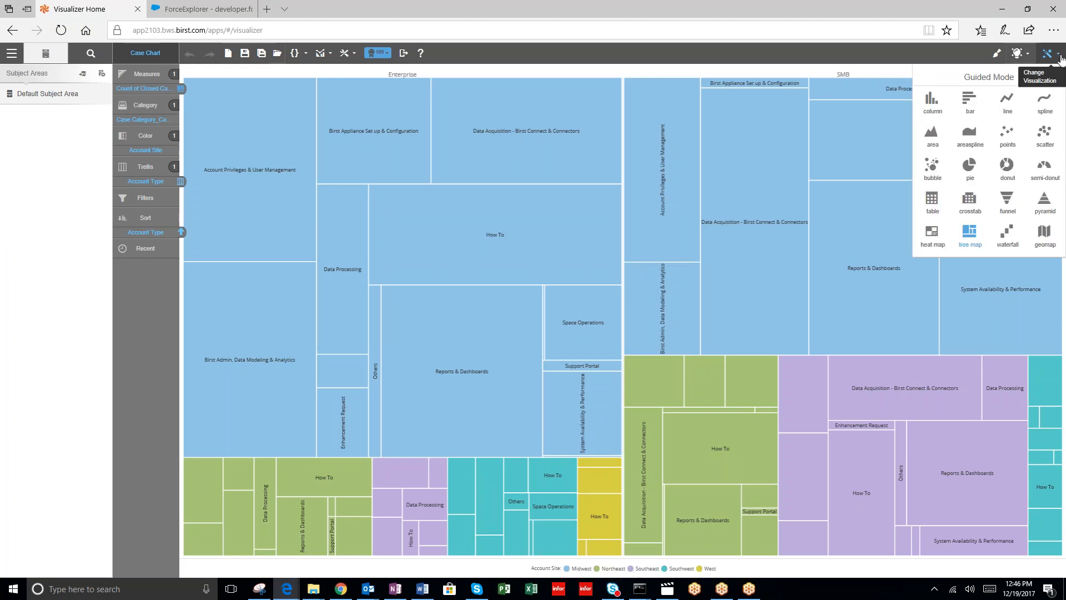
click(970, 206)
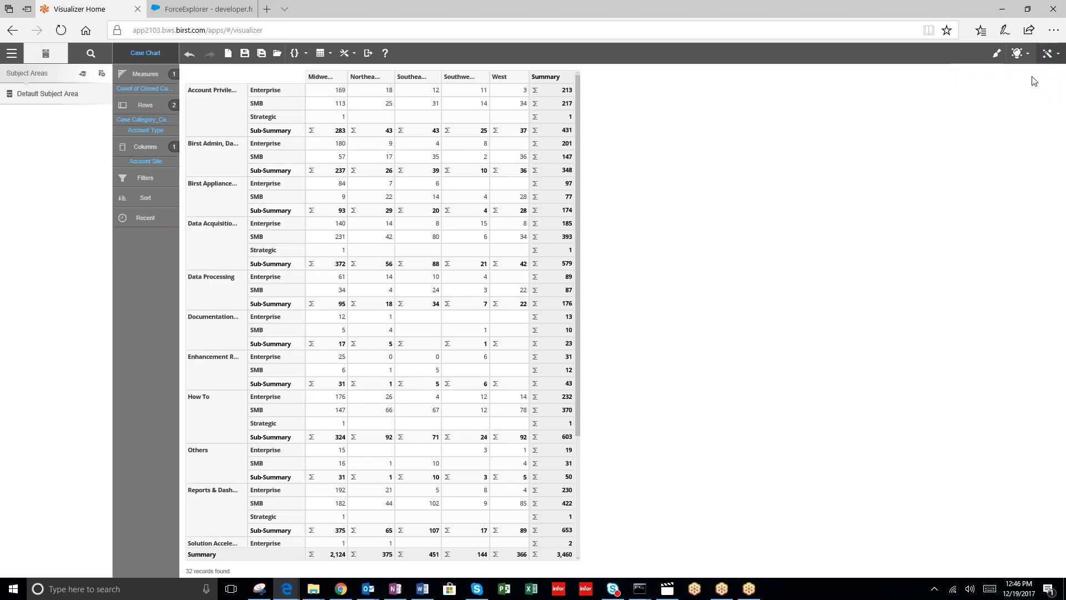
click(1028, 59)
click(1048, 54)
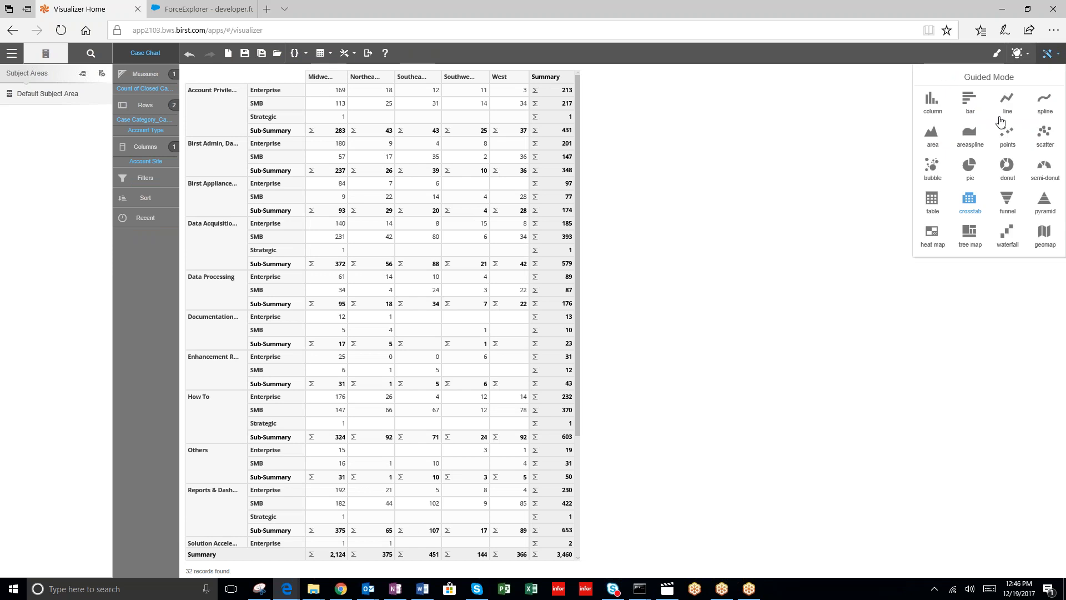
click(931, 203)
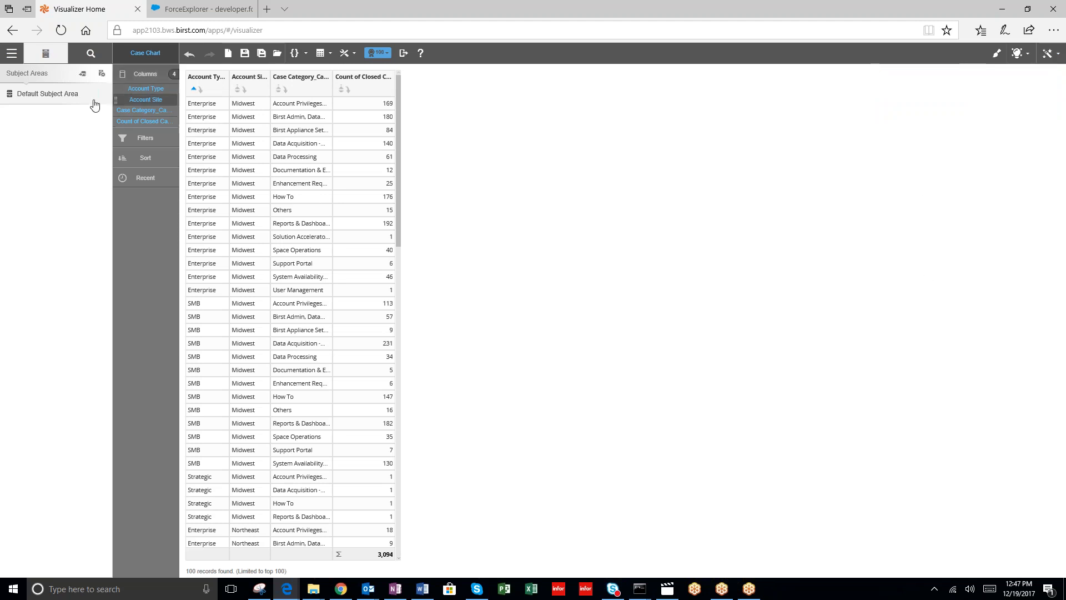
Add CRMdata_Account's Account Name as a table column and remove Case Category_Cases.
click(47, 97)
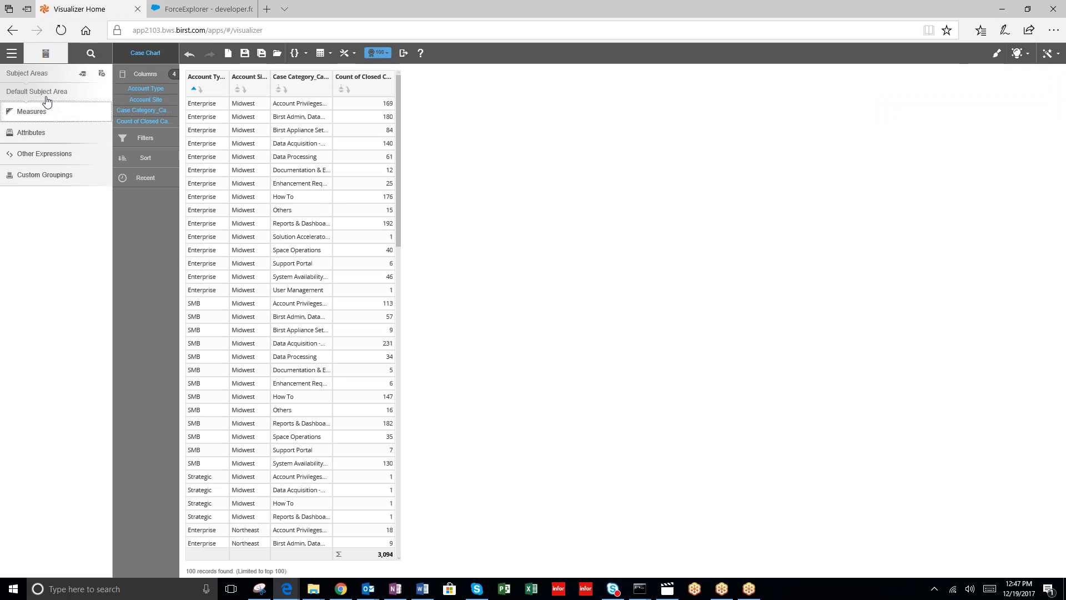
click(32, 134)
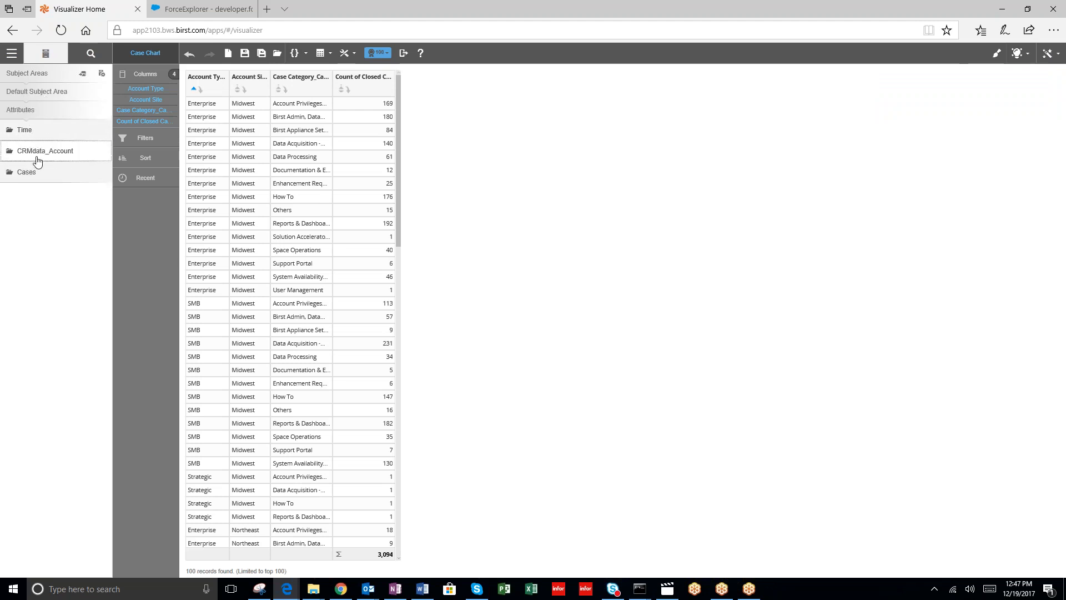
click(37, 152)
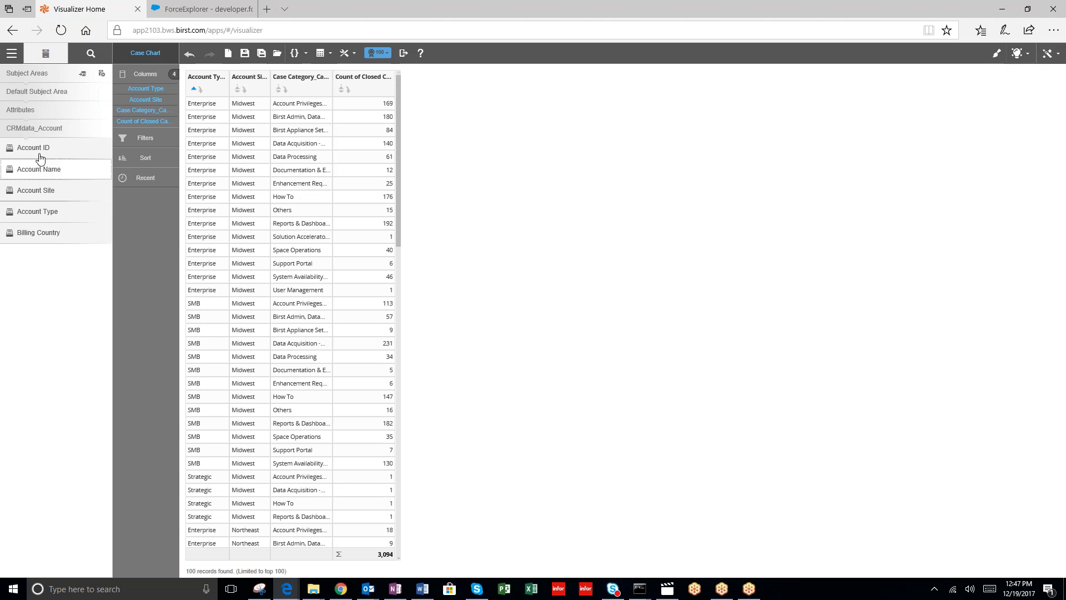
drag(40, 174, 144, 91)
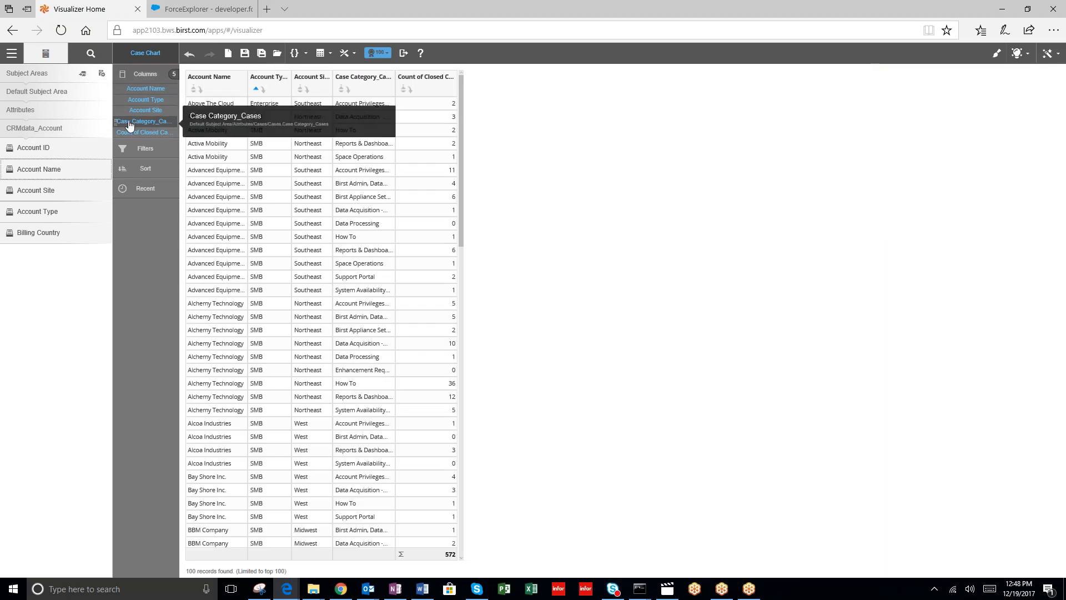
drag(61, 135, 55, 118)
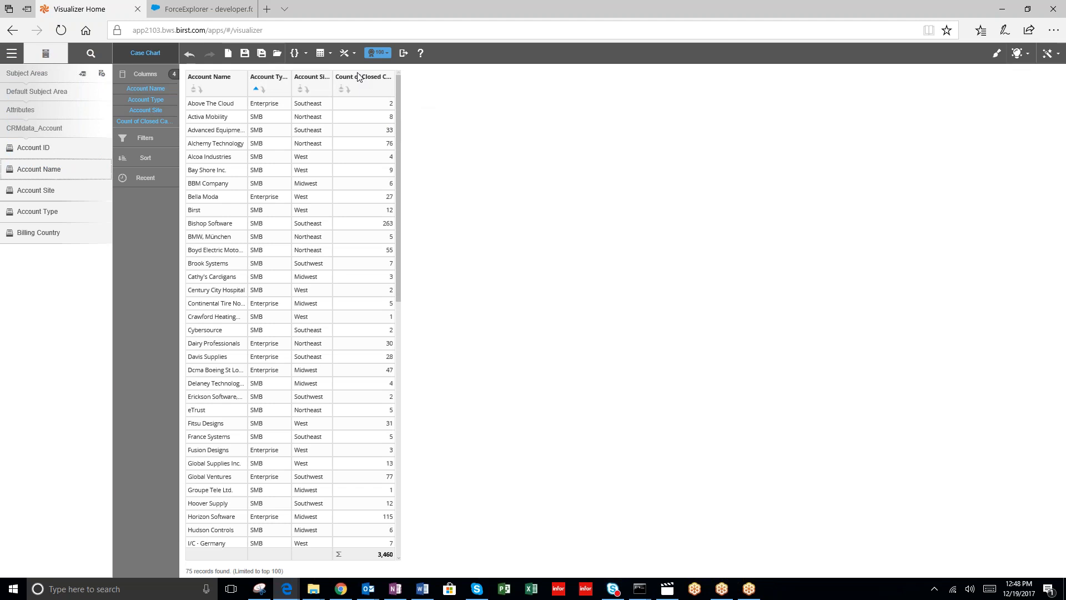
click(262, 56)
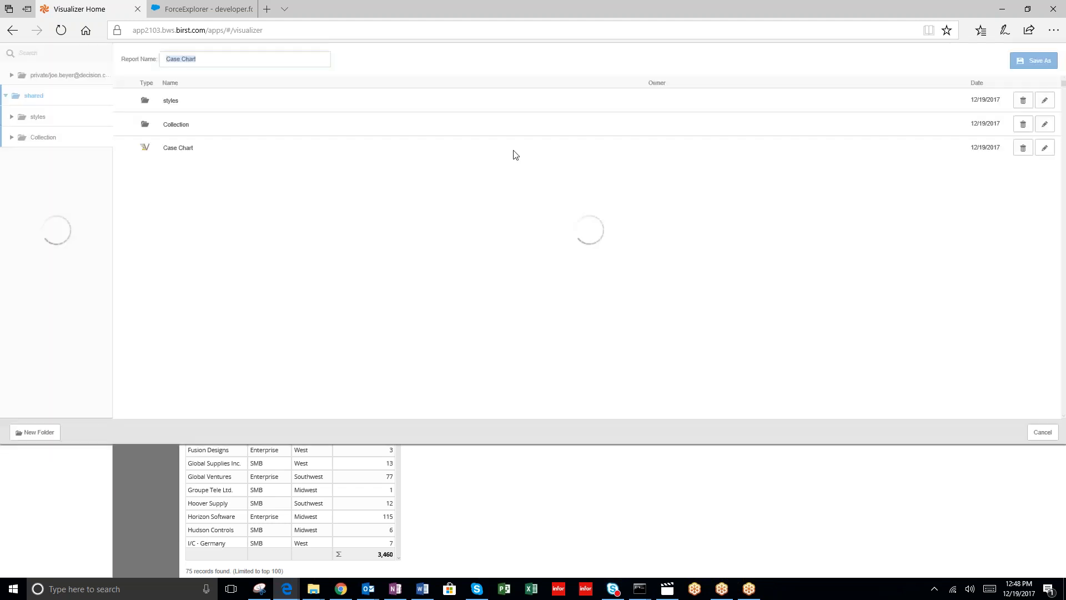
Rename the report from Case Chart to Case Table and save it as a new report.
click(239, 62)
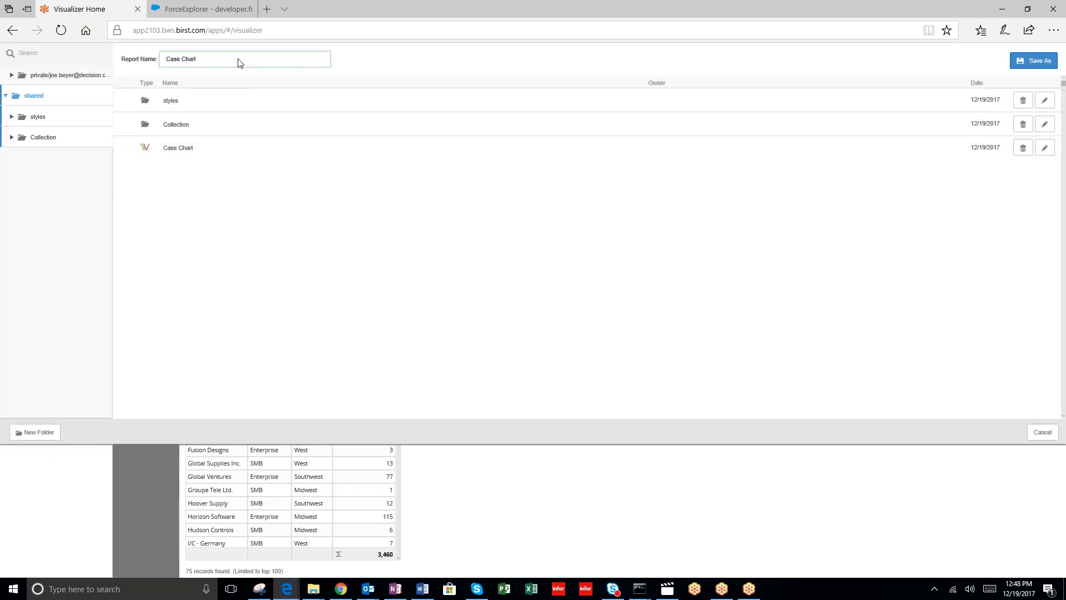
drag(216, 60, 184, 59)
click(194, 59)
key(BackSpace)
key(BackSpace)
key(BackSpace)
key(BackSpace)
key(BackSpace)
text(Table)
click(1034, 60)
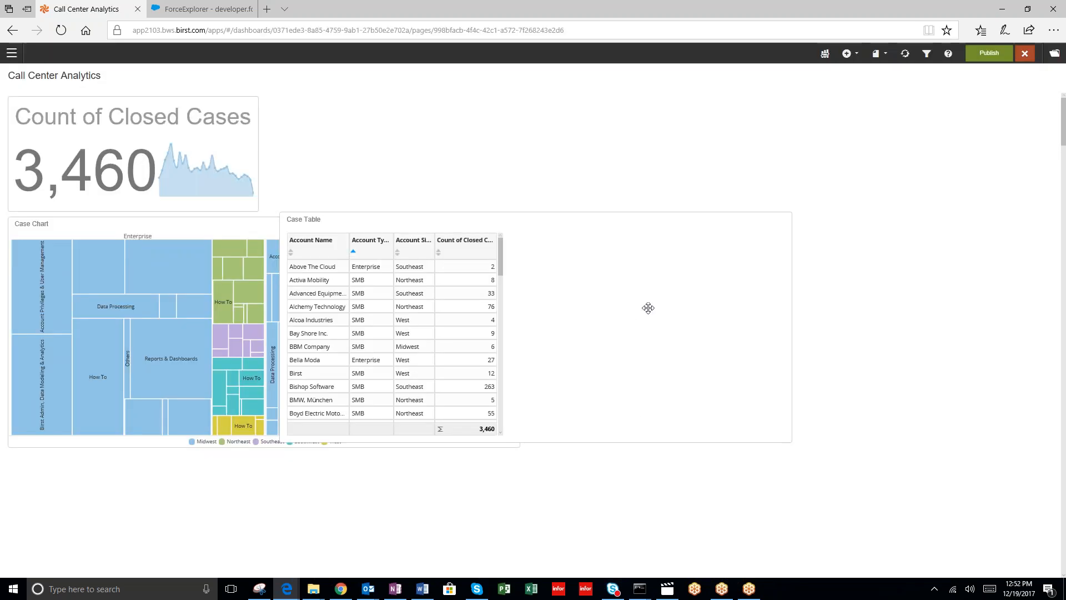
Narrow the Case Table dashlet, move it to the top right, and stretch it taller.
click(742, 309)
drag(792, 327, 549, 326)
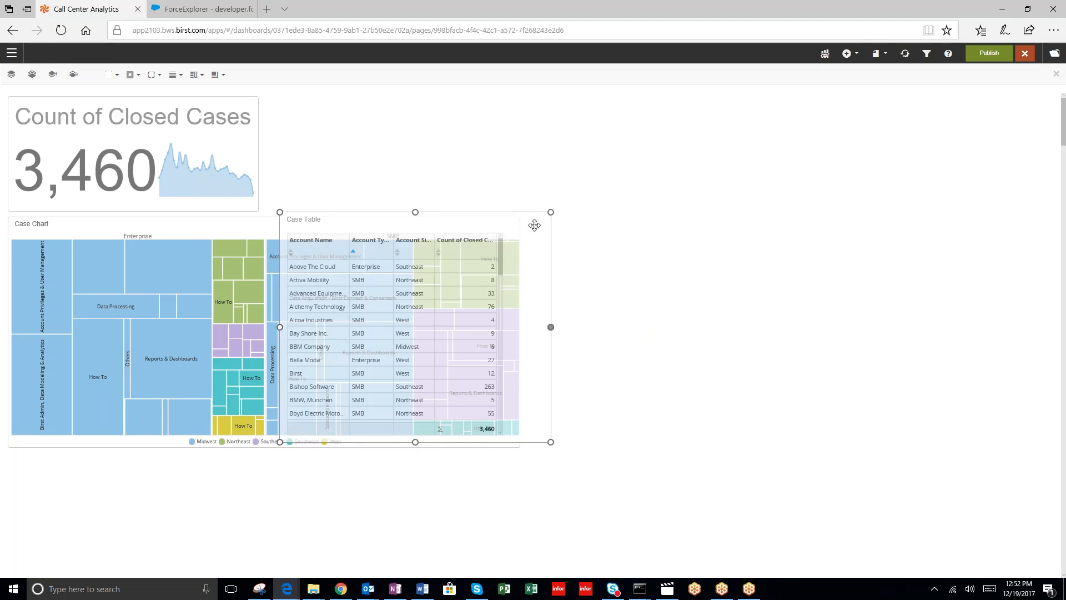
drag(509, 224, 759, 83)
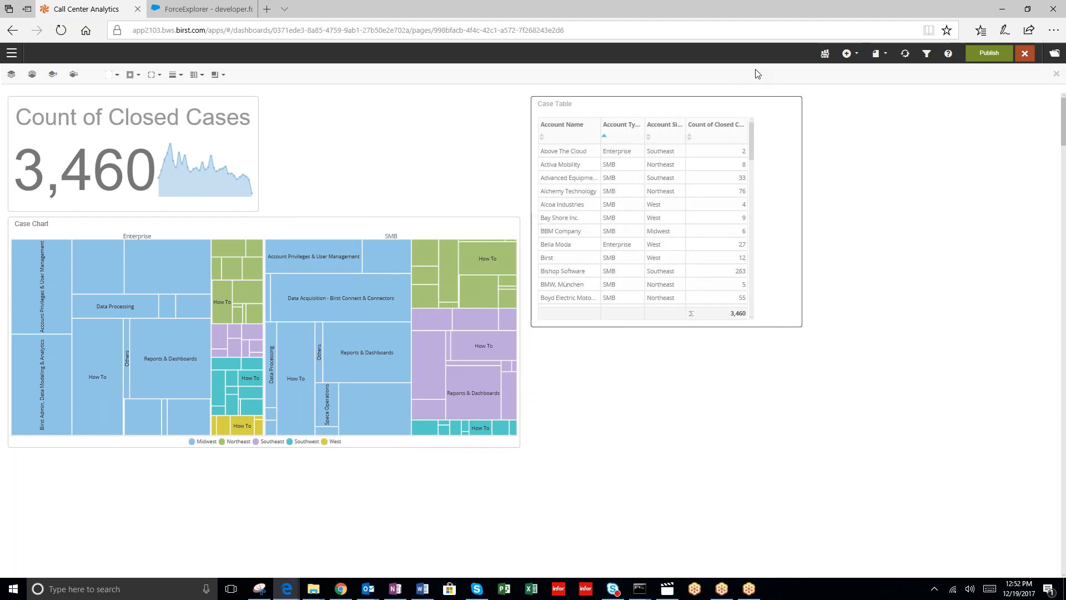
click(795, 148)
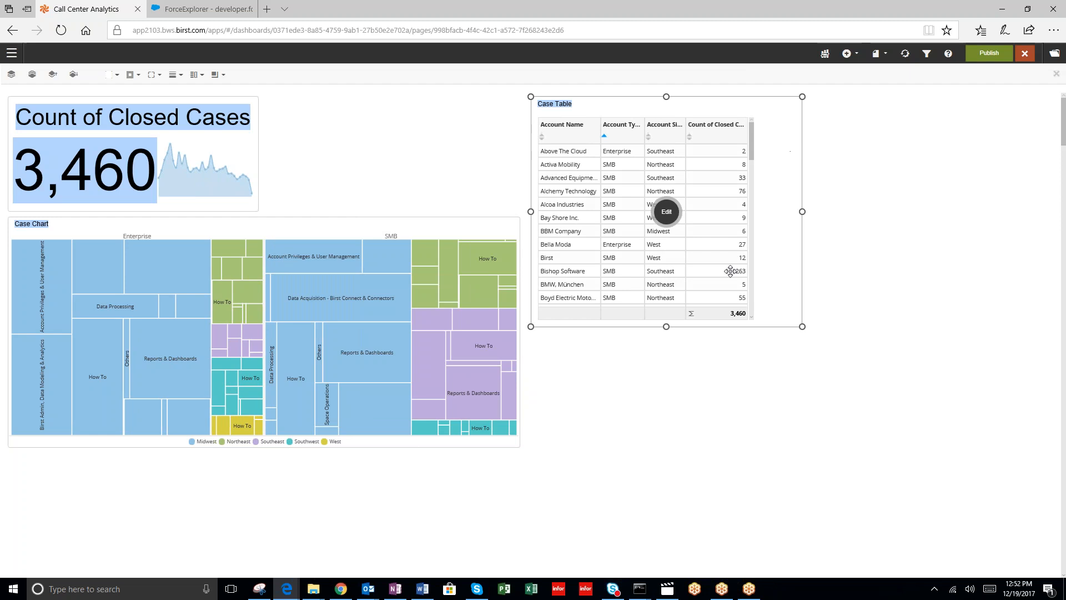
drag(667, 326, 651, 508)
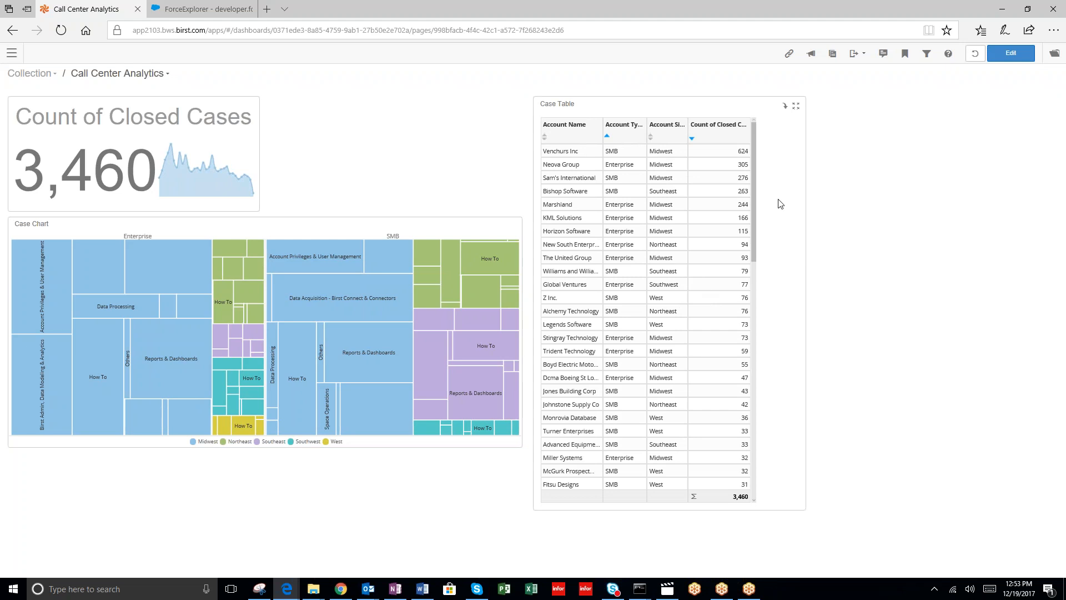
Cycle the Count of Closed Cases sort until accounts are ranked highest first.
click(692, 139)
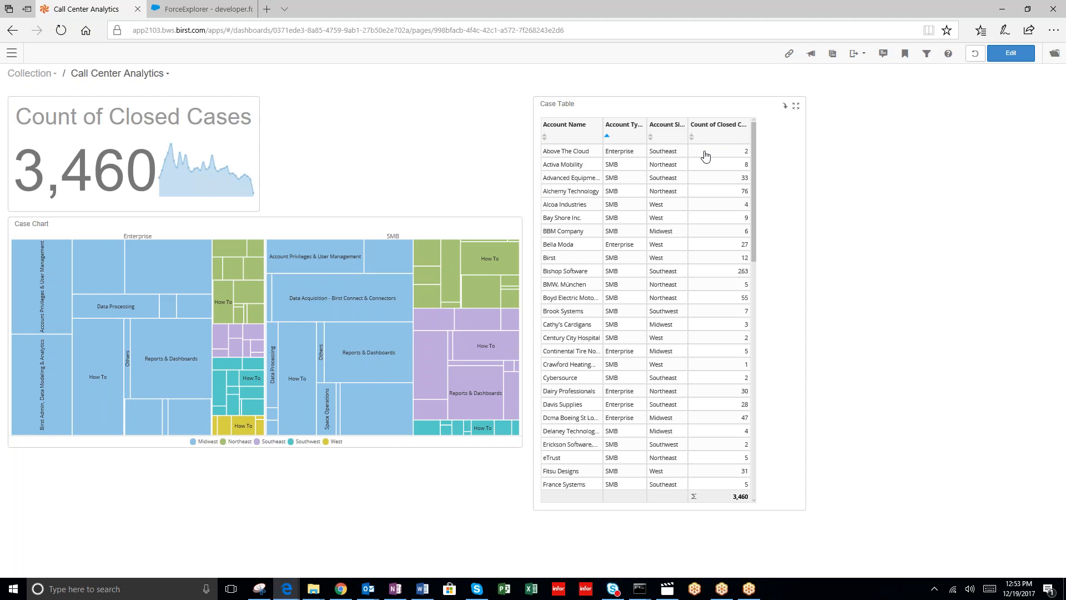
click(692, 138)
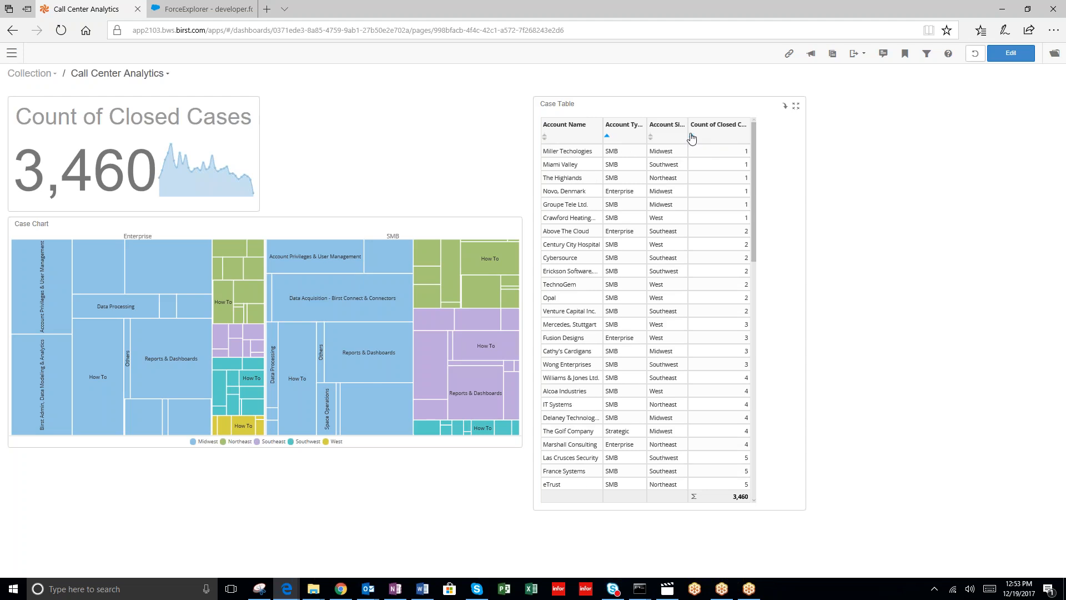
click(692, 139)
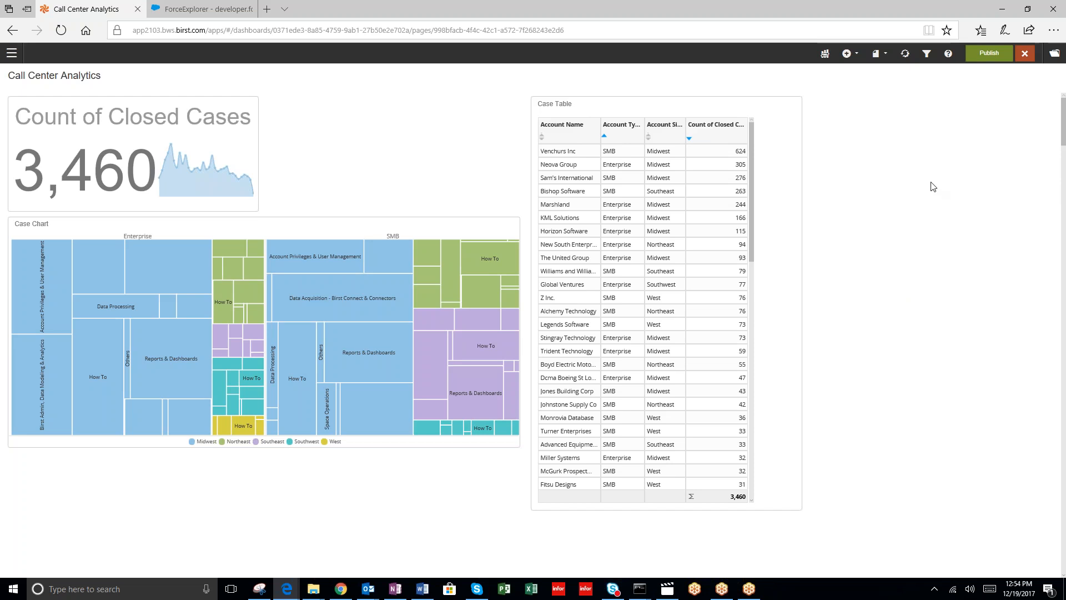
Publish the dashboard and filter it to Midwest values, then to the Marshland account.
click(1005, 48)
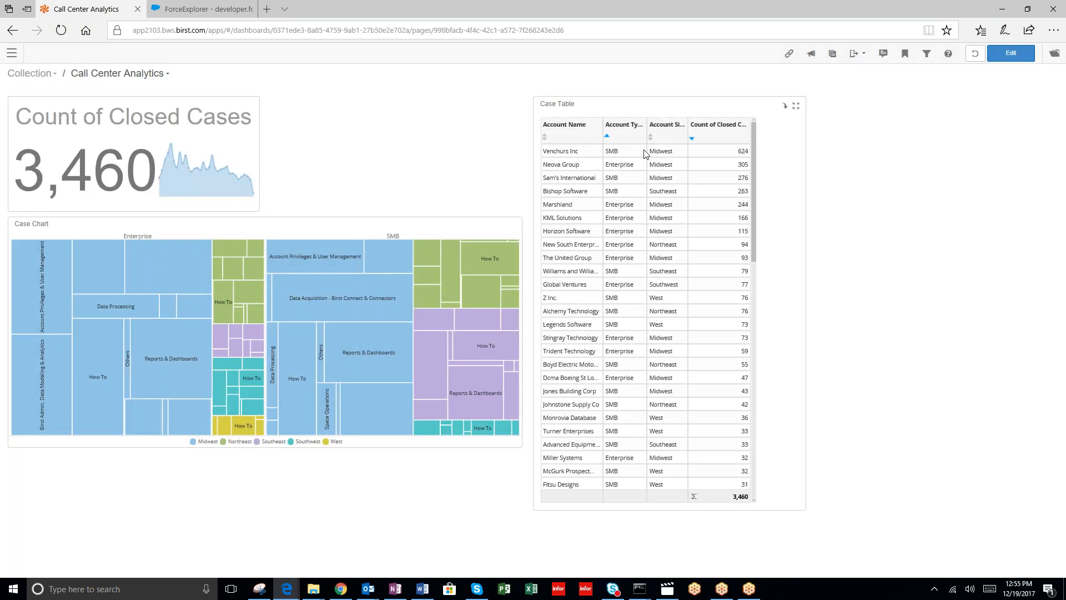
drag(649, 151, 664, 177)
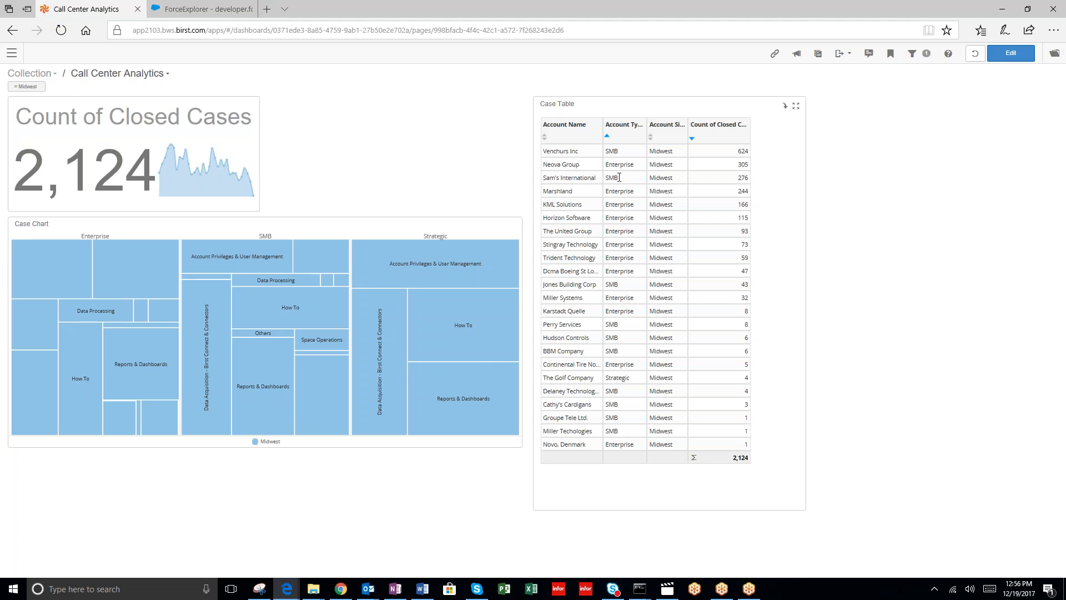
click(575, 192)
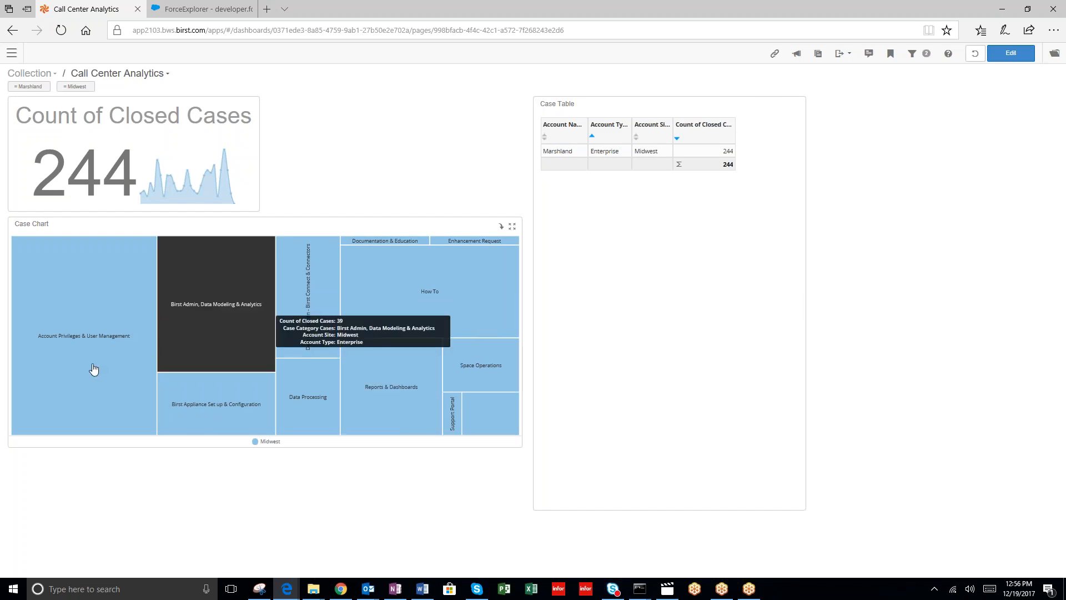
Revert the dashboard to clear all filters, restoring 3,460 closed cases.
mouse_move(91, 369)
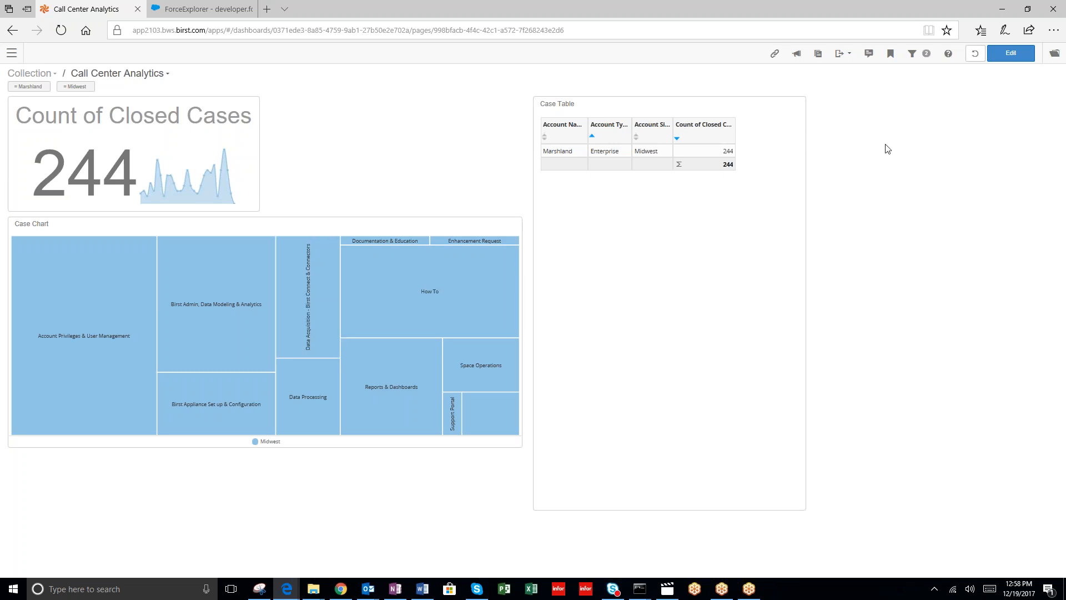
click(975, 54)
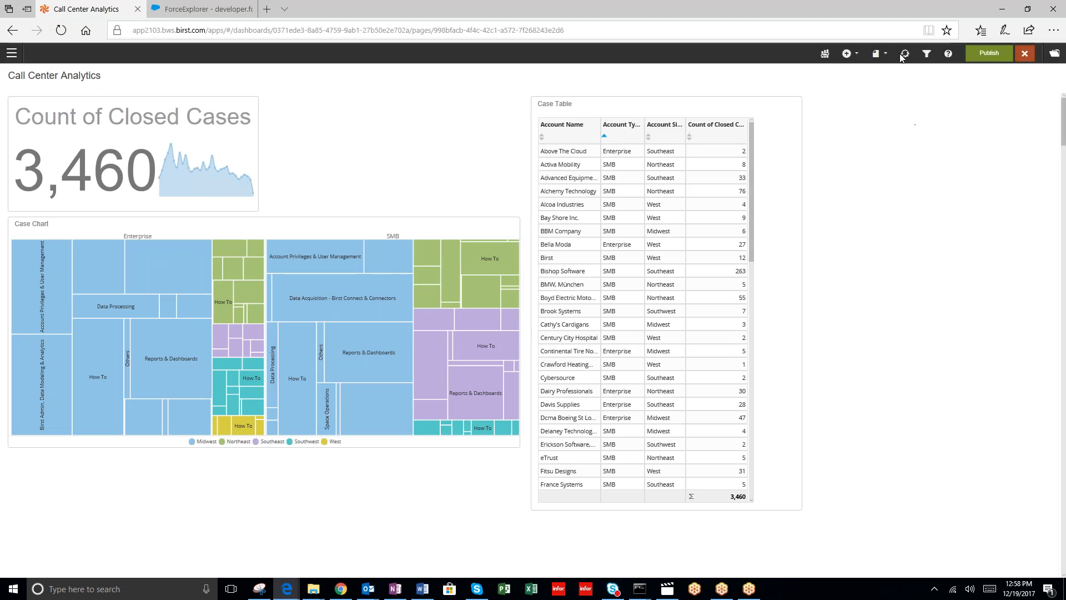
click(857, 55)
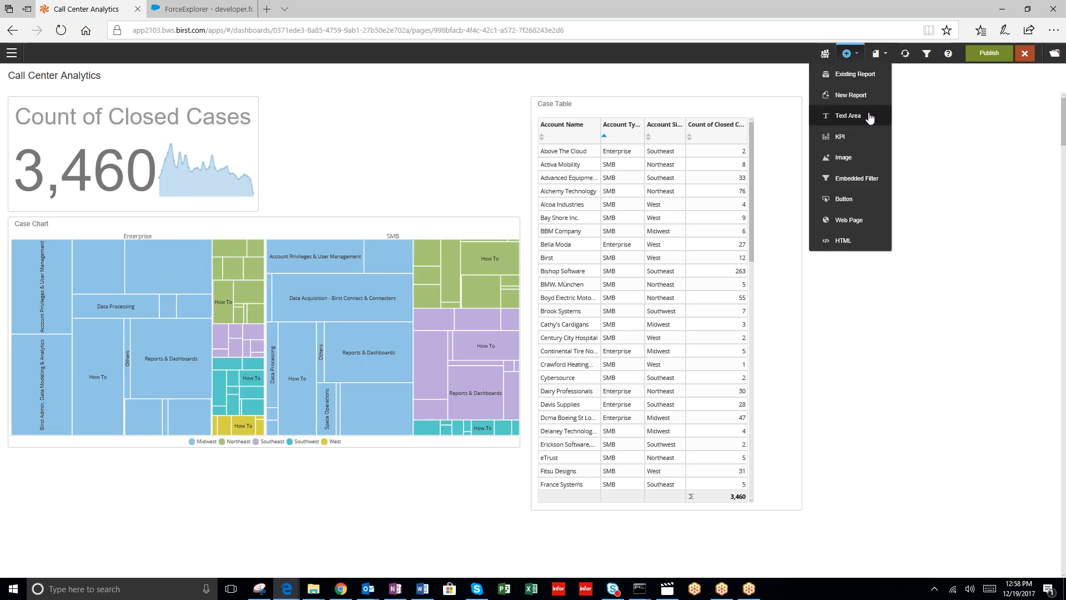
Add an Image item and load the Infor logo into the Image Editor.
click(842, 158)
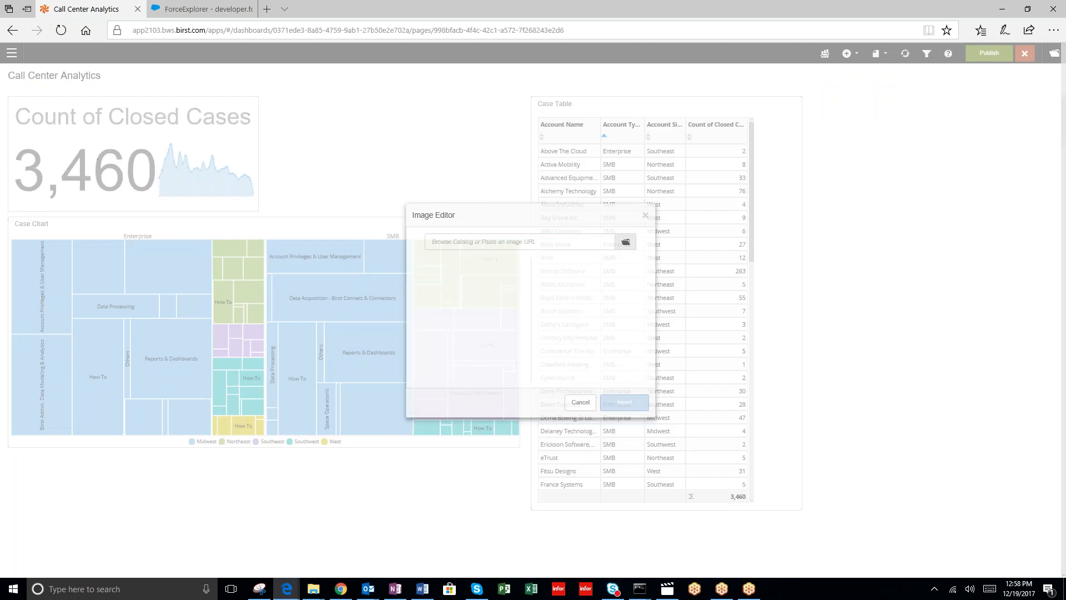
click(625, 242)
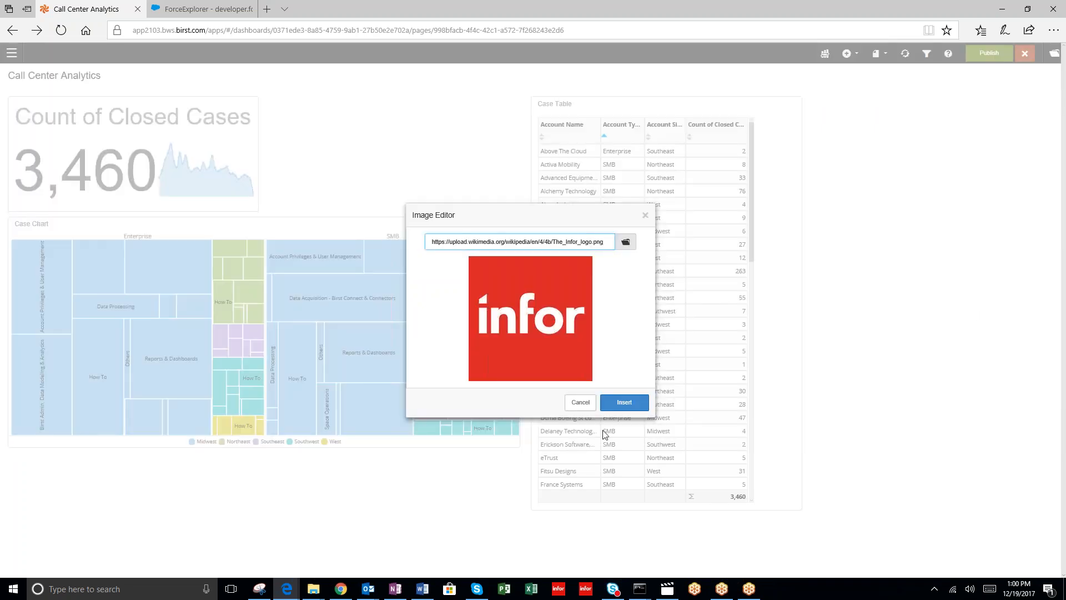
Insert the Infor logo, fit it between the KPI and Case Table, and set border thickness to None.
click(626, 404)
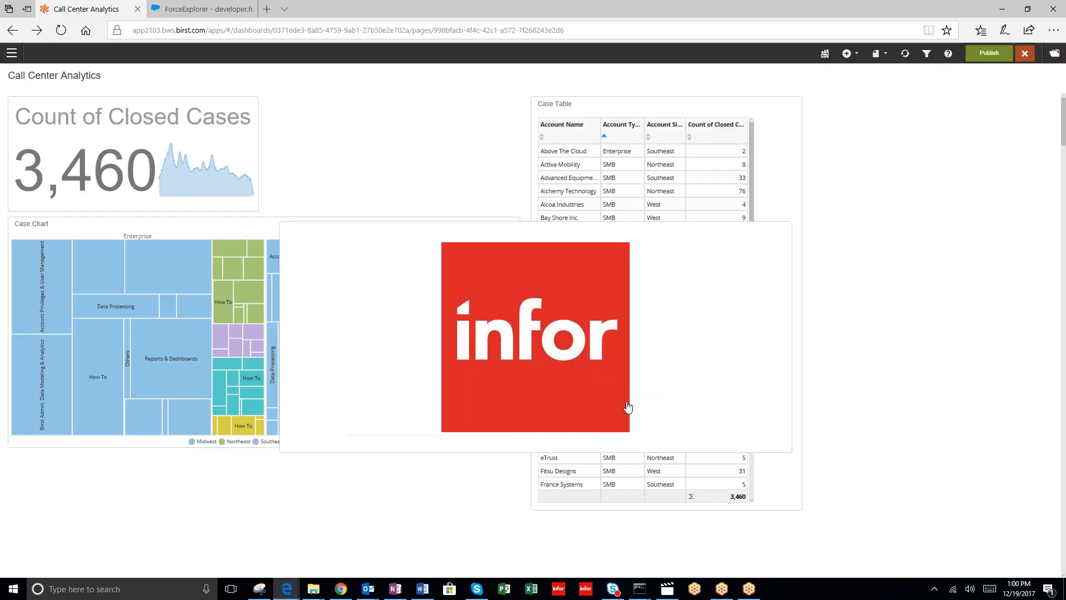
drag(550, 283, 562, 226)
drag(501, 192, 513, 209)
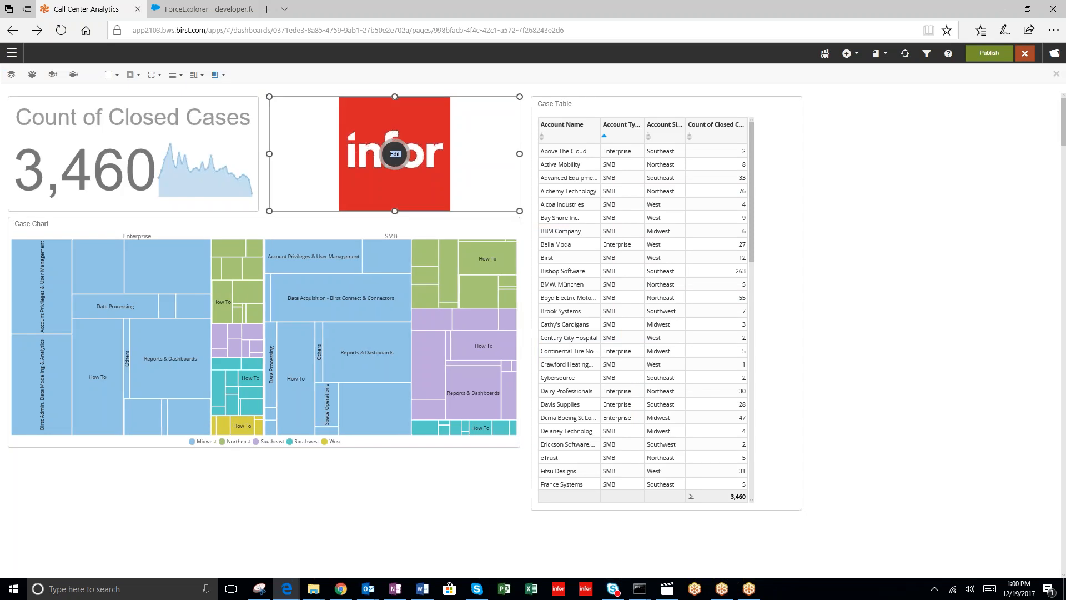
click(180, 78)
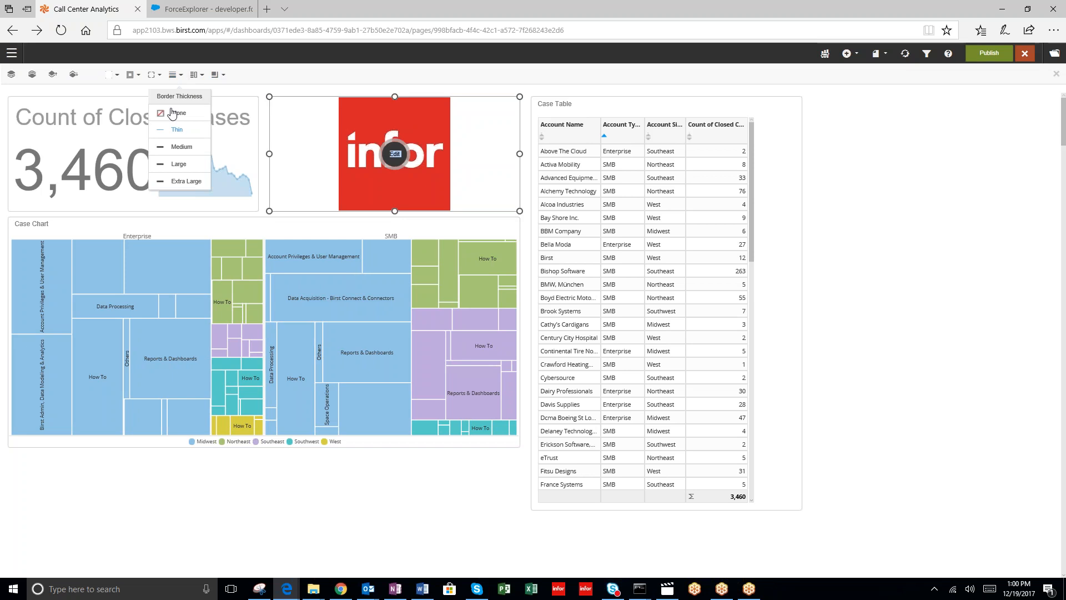
click(178, 113)
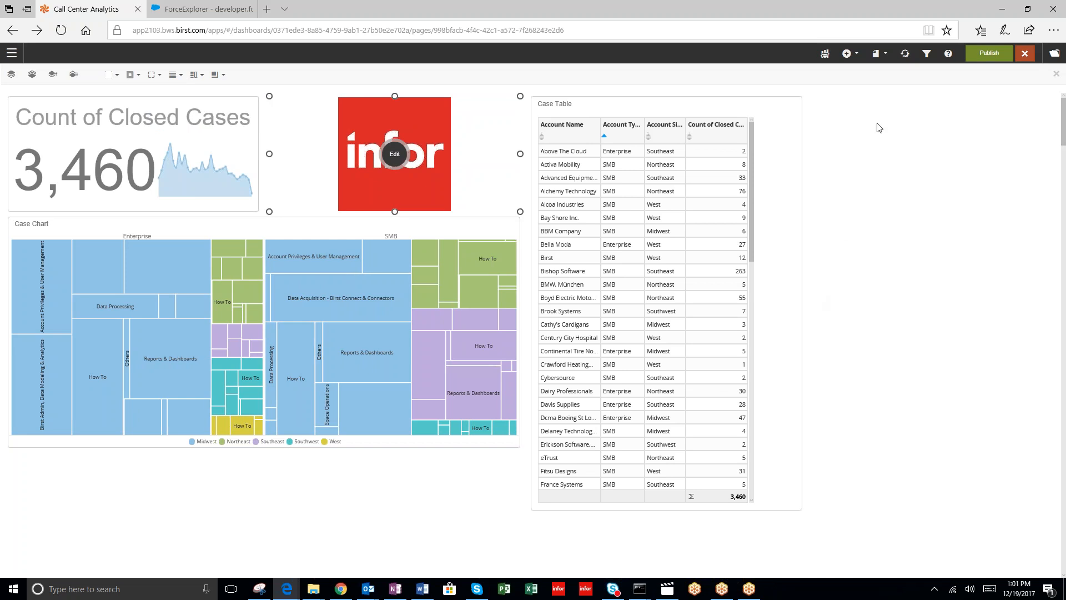
click(855, 54)
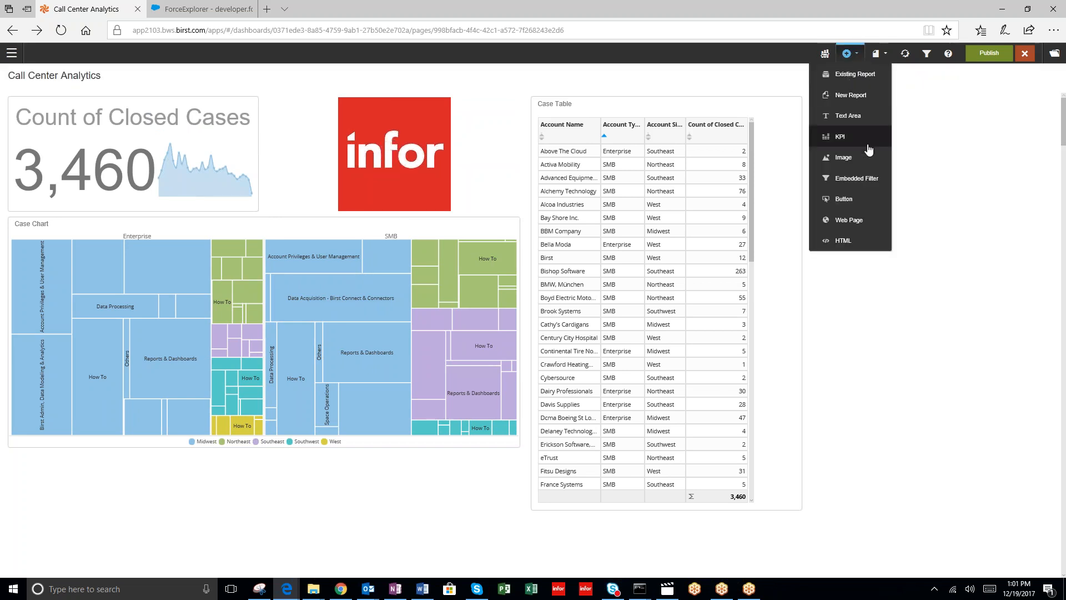
Add an HTML widget containing the pasted Twitter timeline embed code.
click(839, 242)
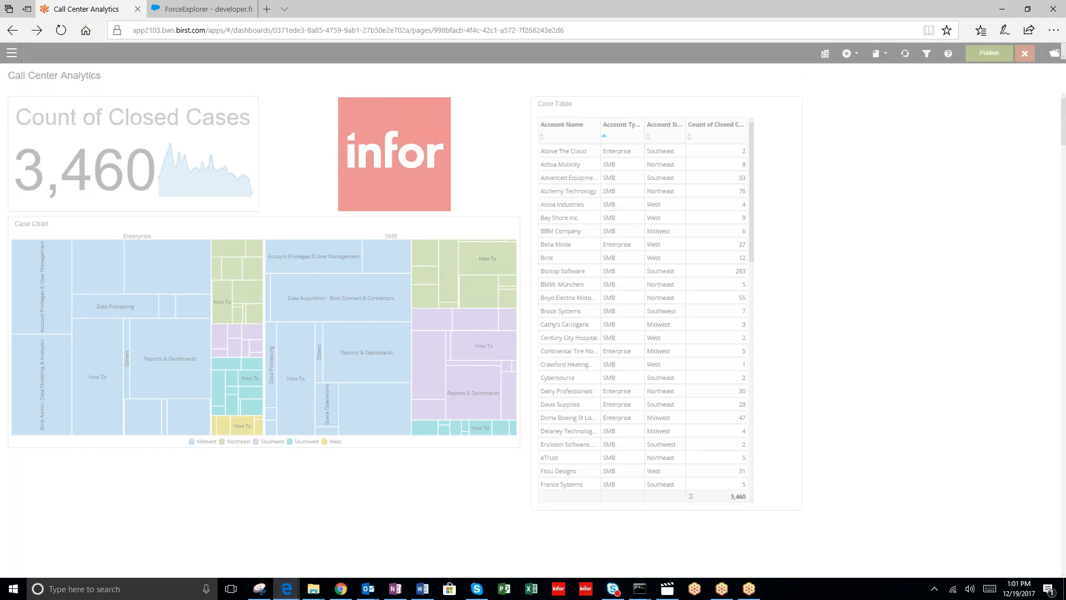
click(84, 99)
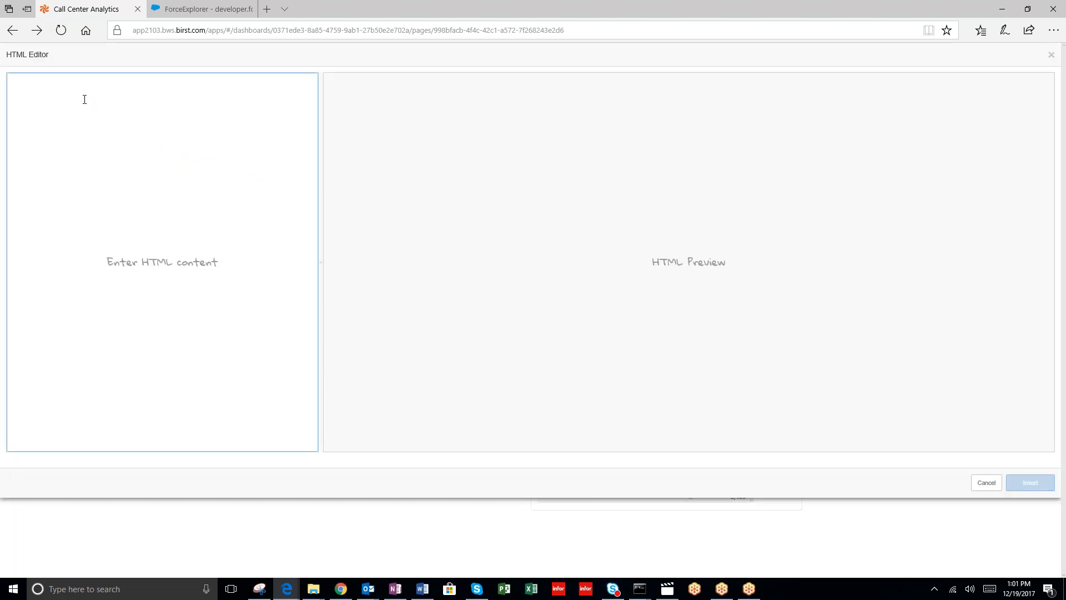
text(<a class="twitter-timeline" href="https://twitter.com/joebeyer99?ref_src=twsrc%5Etfw">Tweets by realDonaldTrump</a> <script async src="//platform.twitter.com/widgets.js" charset="utf-8"></script>)
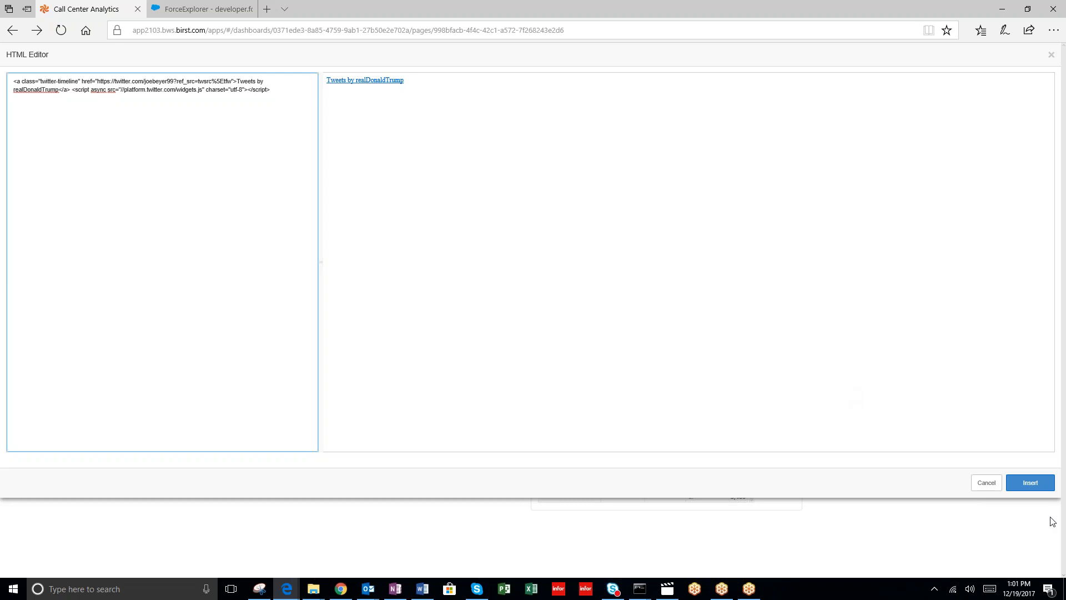
click(1030, 482)
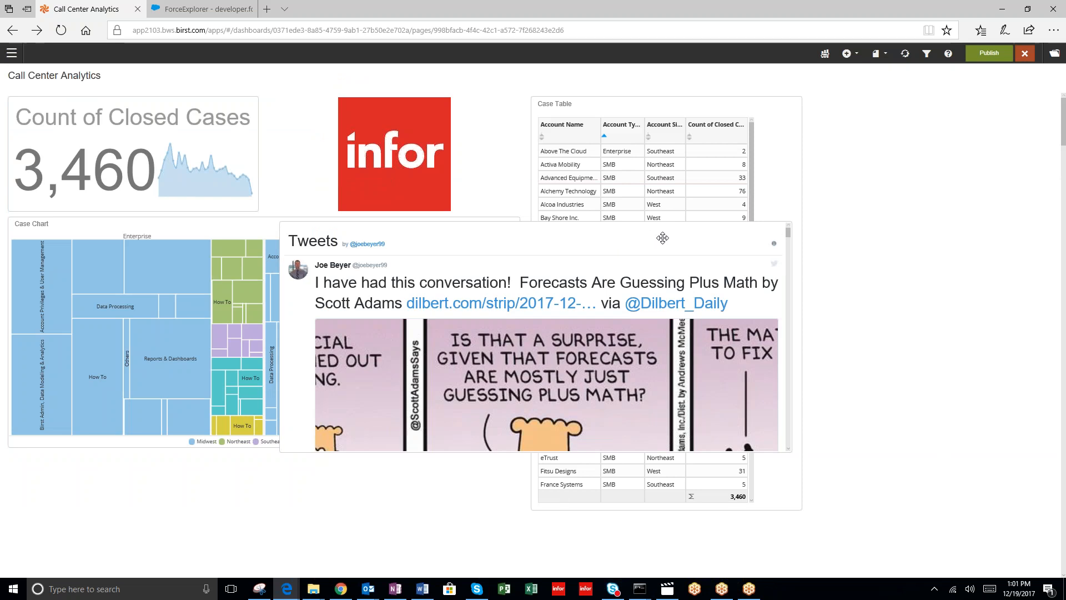
Move the Tweets feed into its own column beside the Case Table.
drag(862, 202, 544, 186)
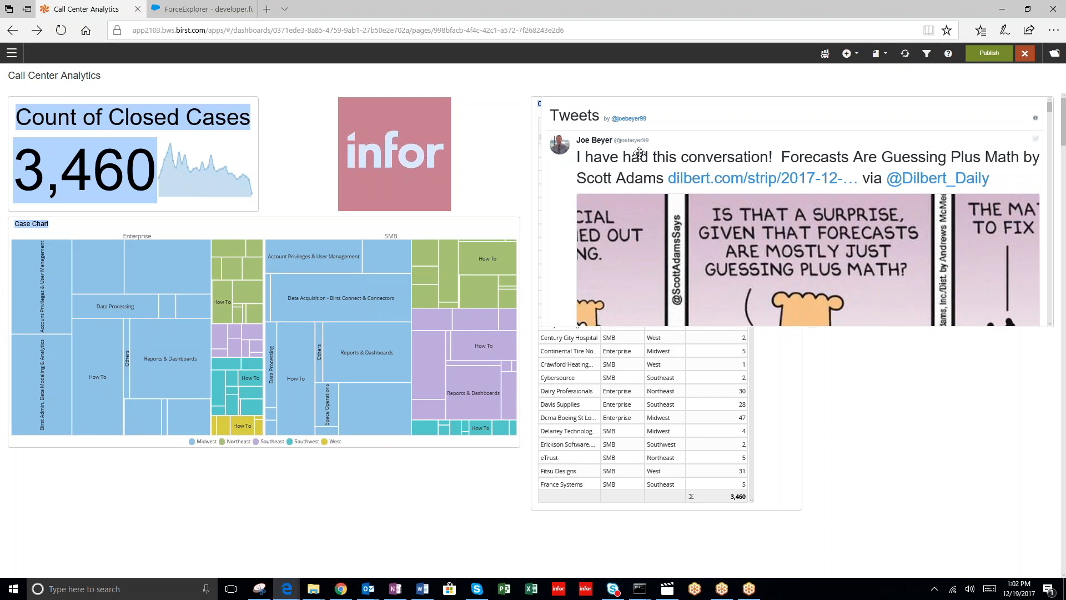
click(731, 116)
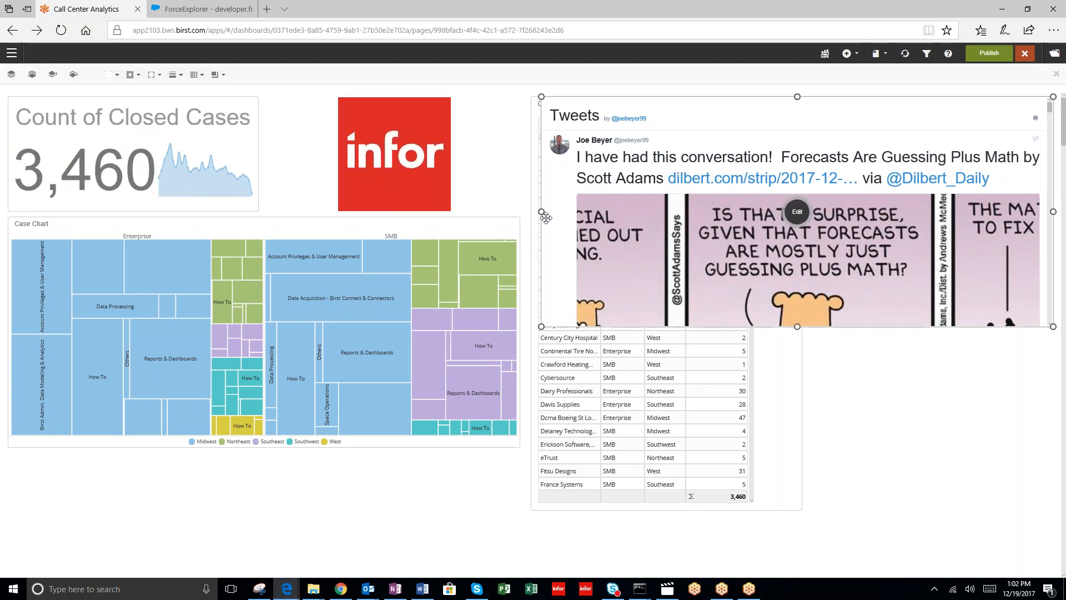
drag(737, 203, 814, 197)
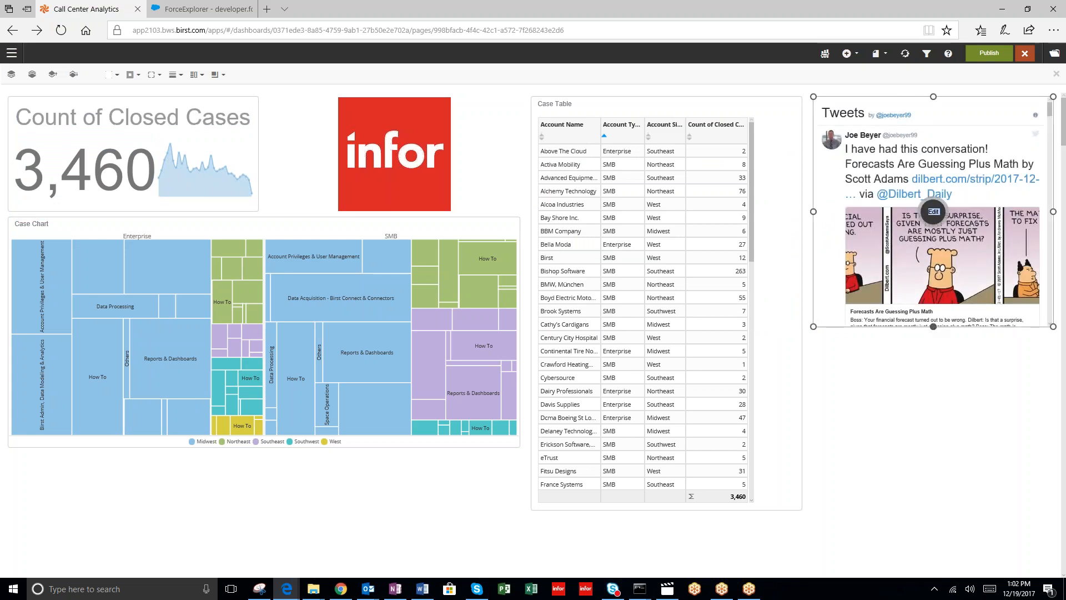
Stretch the Tweets feed taller to show several tweets, then publish the dashboard.
drag(934, 327, 933, 451)
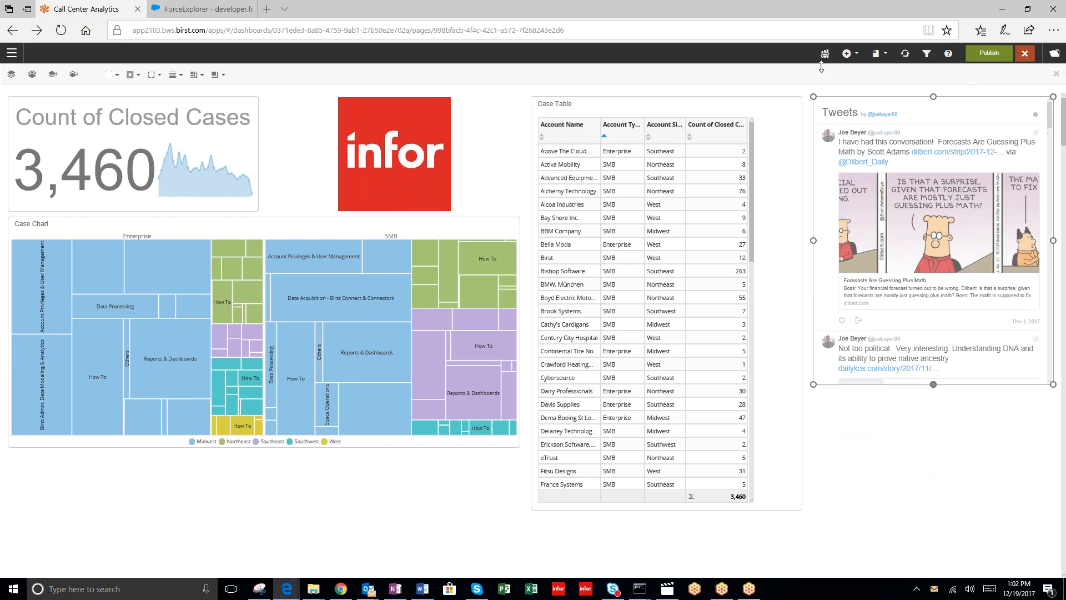
drag(867, 80, 940, 300)
drag(939, 367, 935, 519)
click(984, 54)
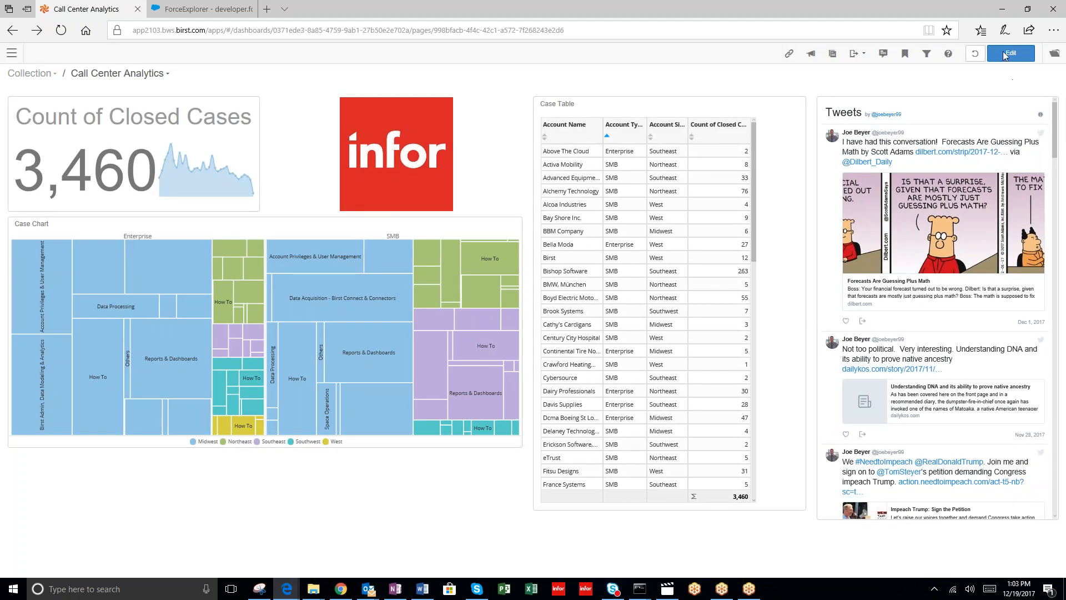
Return to edit mode and give the Case Table dashlet a Thin drop shadow.
click(1006, 55)
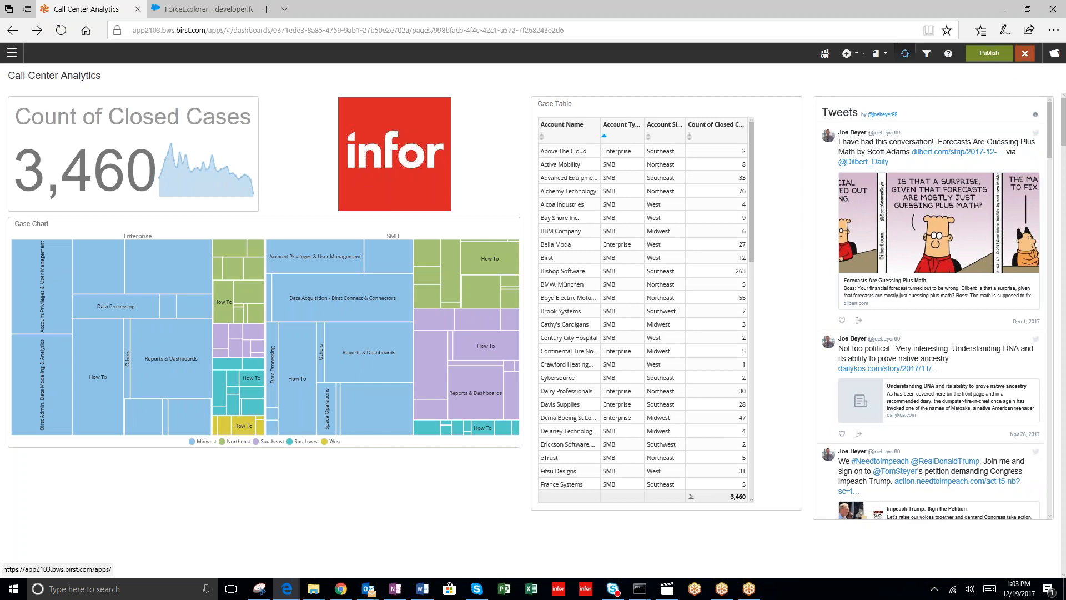
click(780, 120)
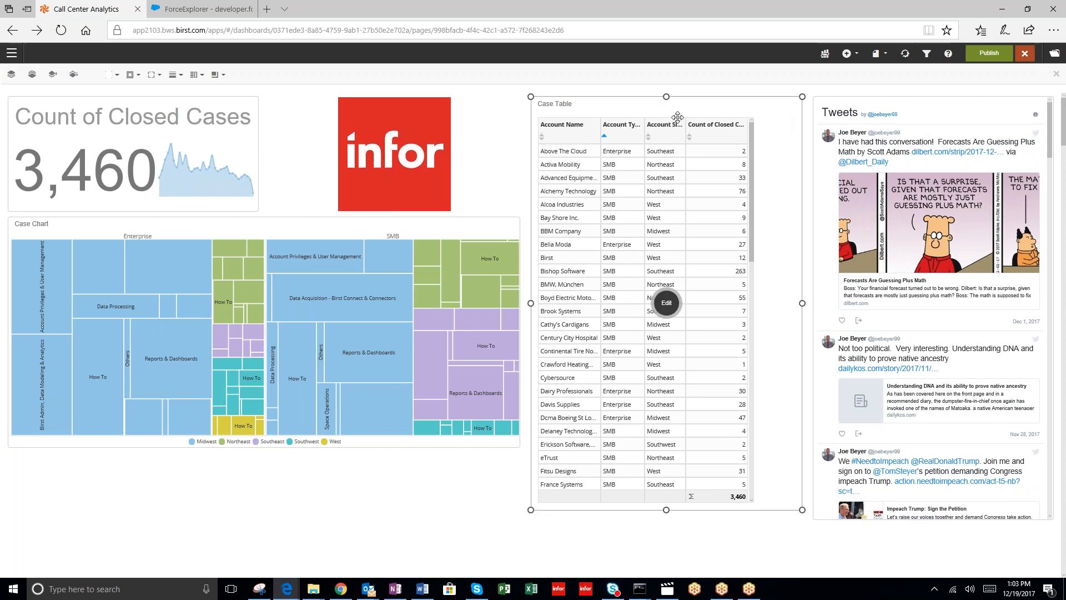
click(223, 75)
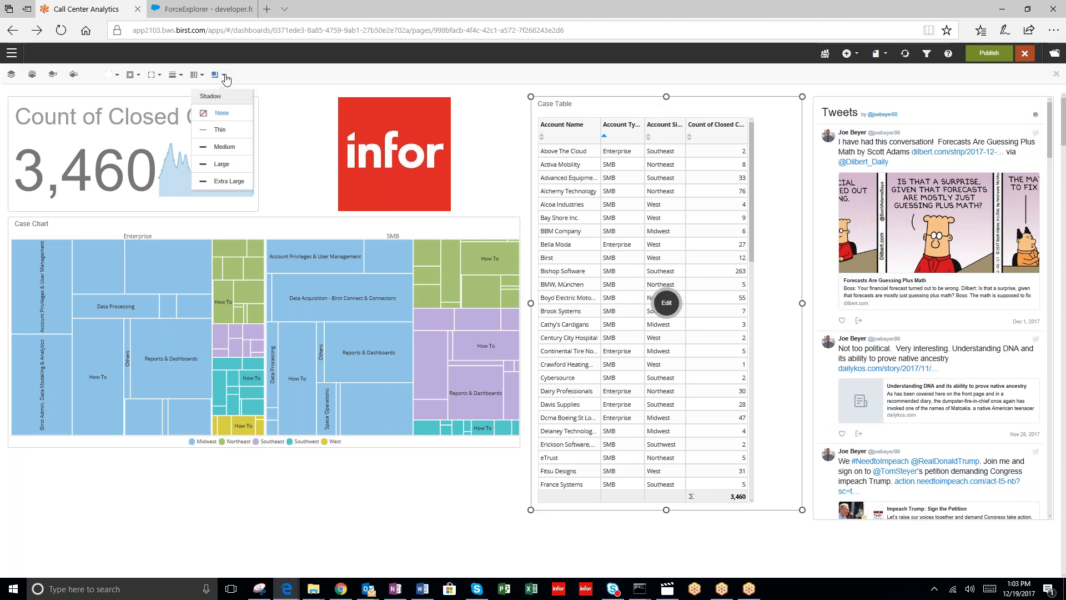
click(222, 133)
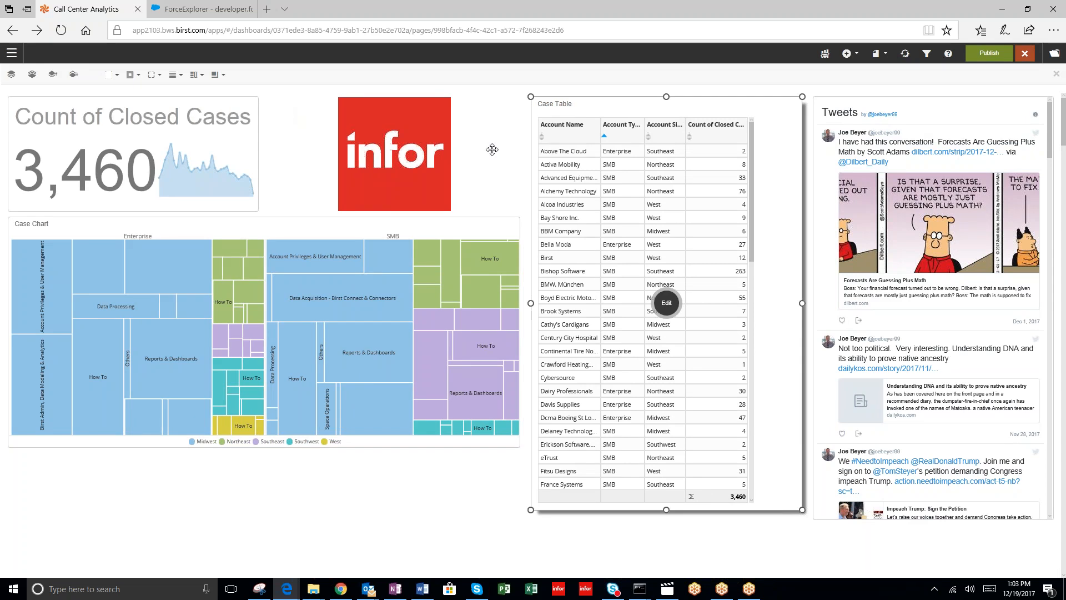
click(203, 137)
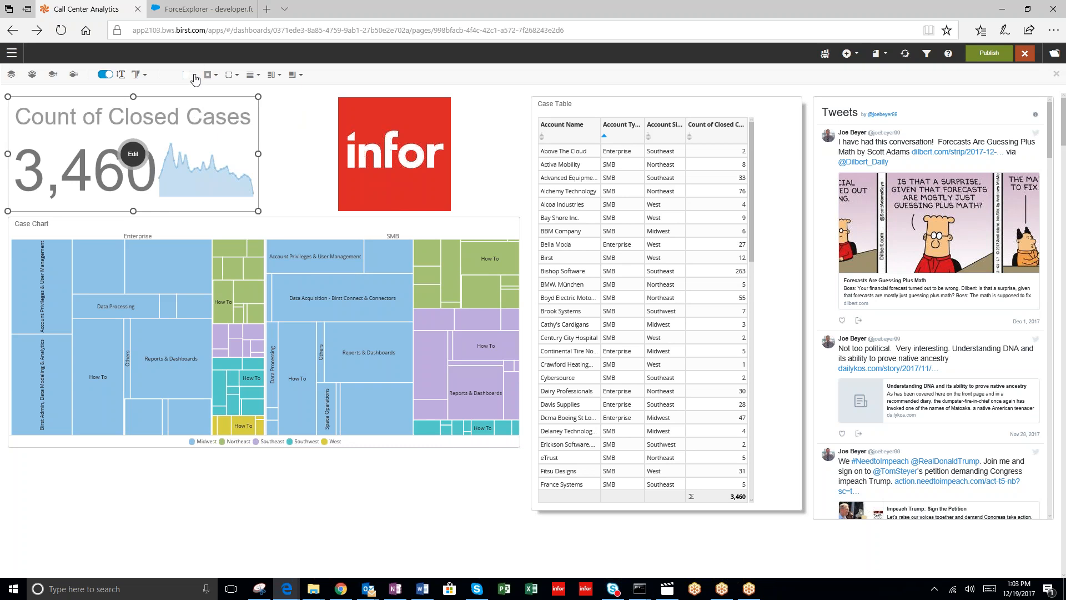
Open the Closed Cases KPI's editing options, then show the list of addable items.
click(134, 156)
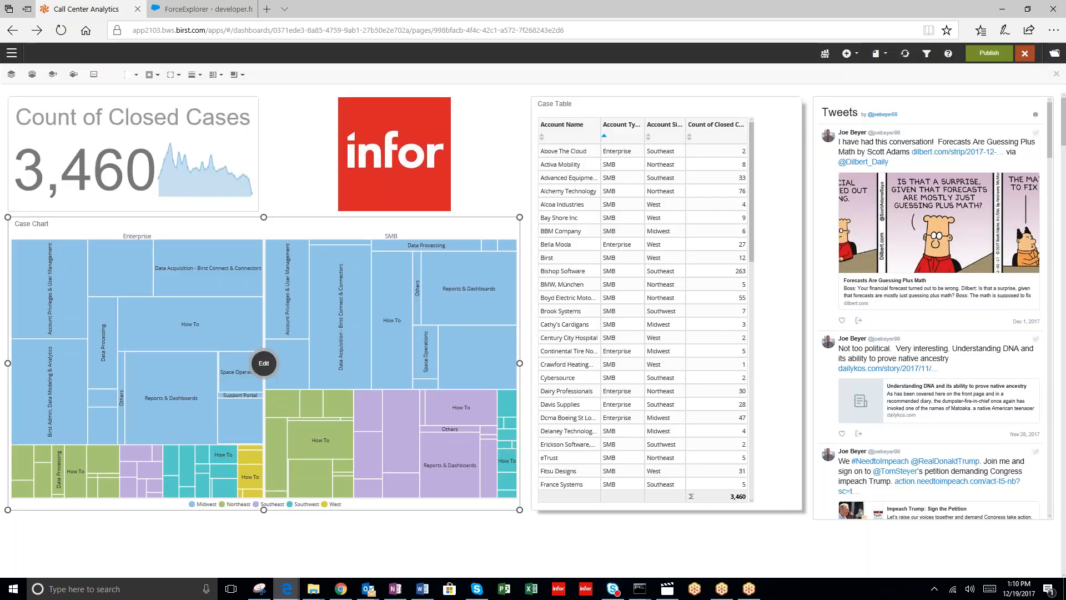
click(860, 56)
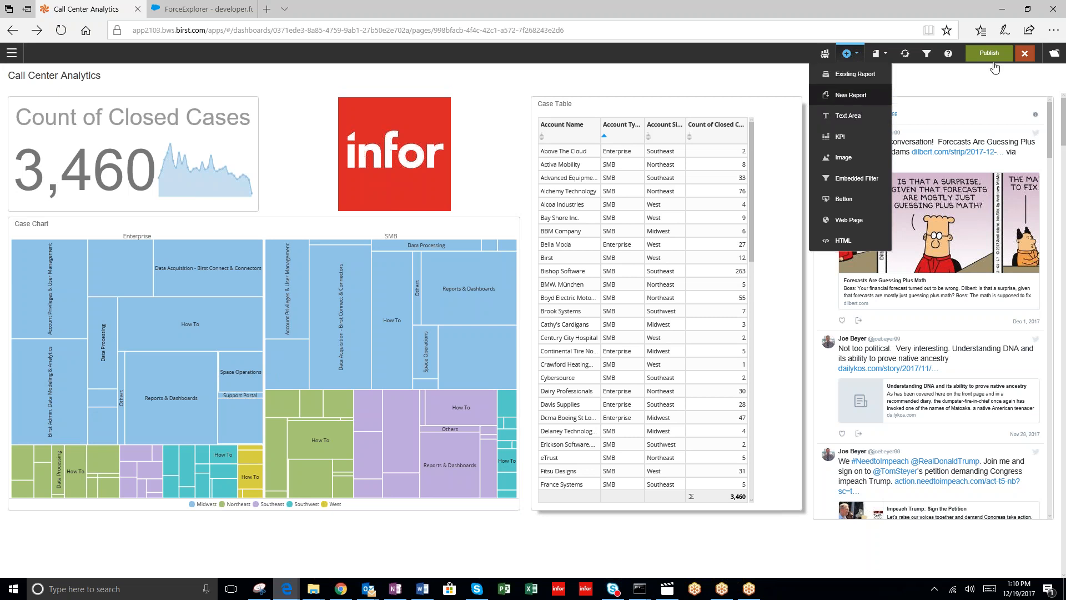
Review the dashboard design Layout options, ending on the Dashboard Background settings.
click(887, 55)
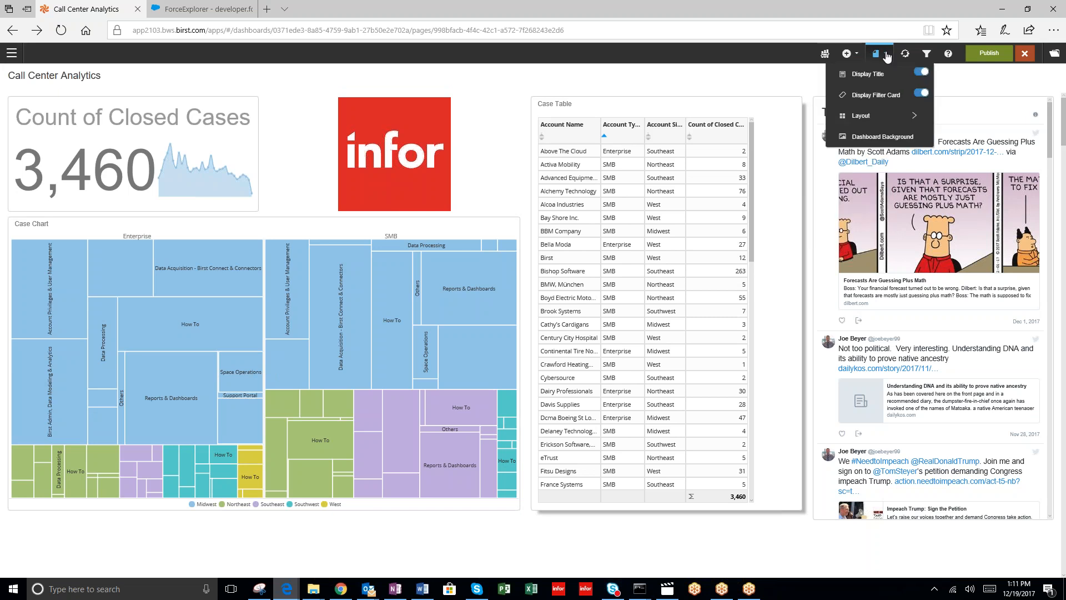
click(885, 140)
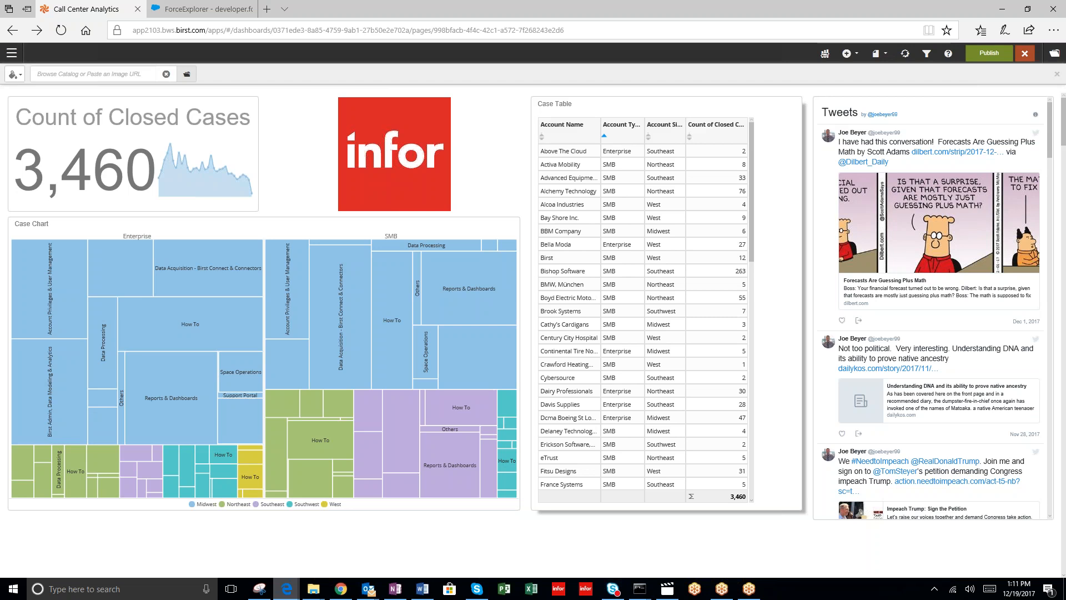
click(886, 55)
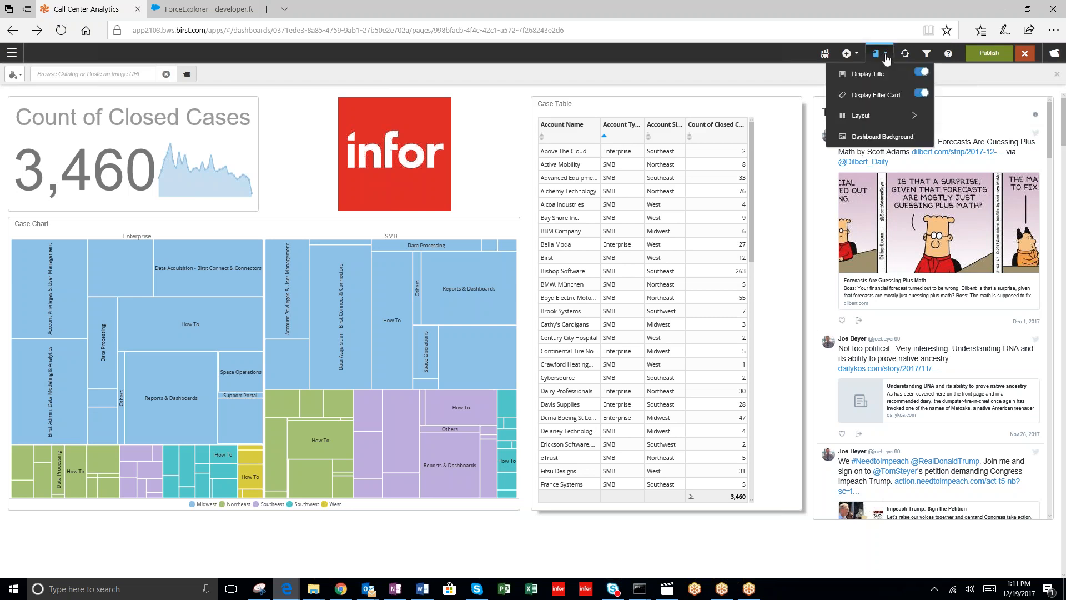
click(865, 137)
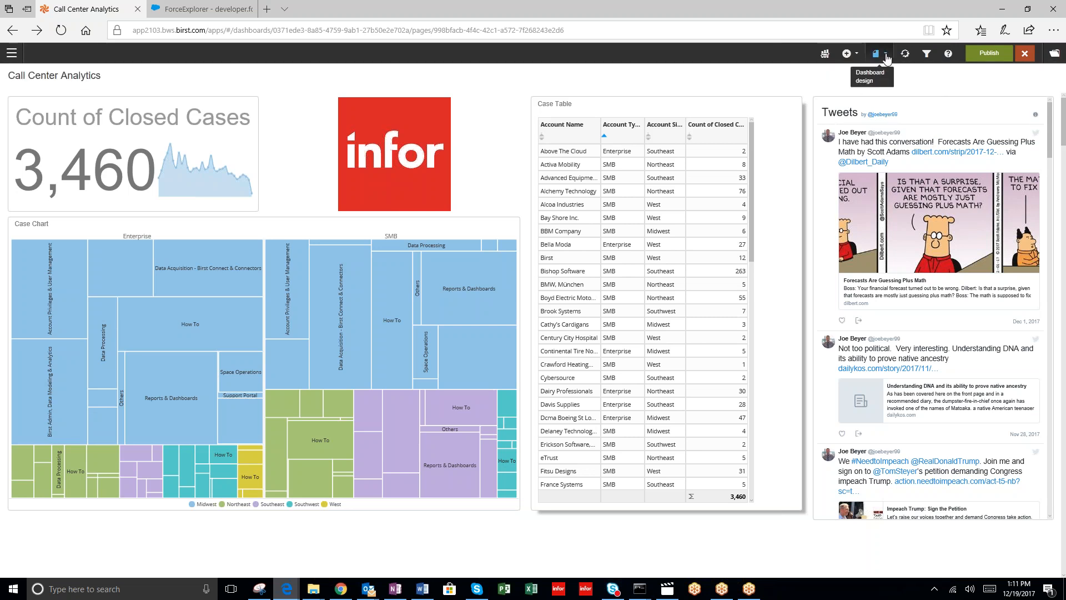
click(887, 57)
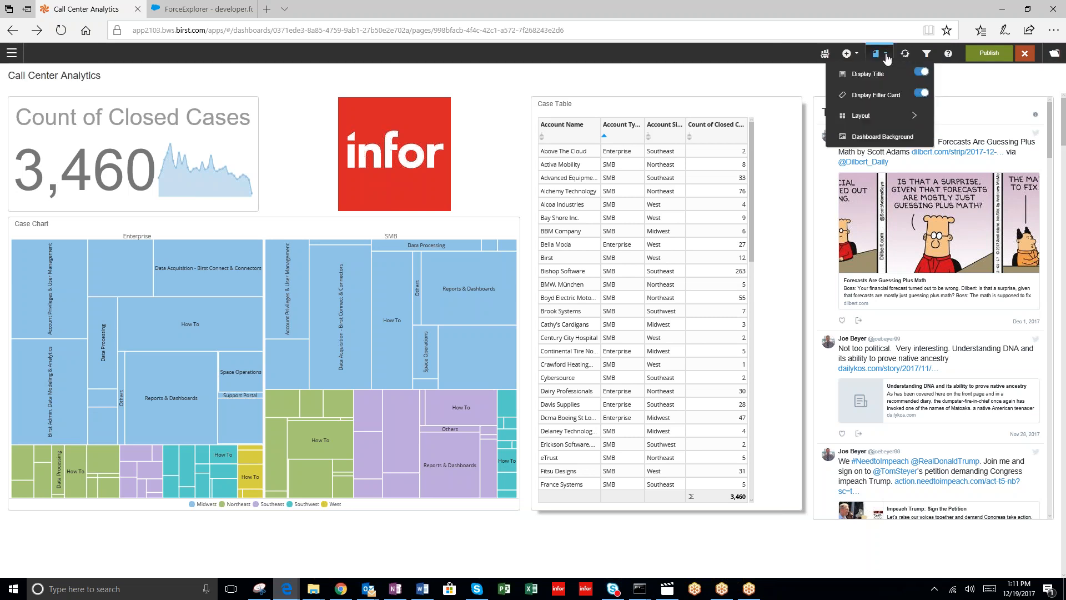
click(891, 117)
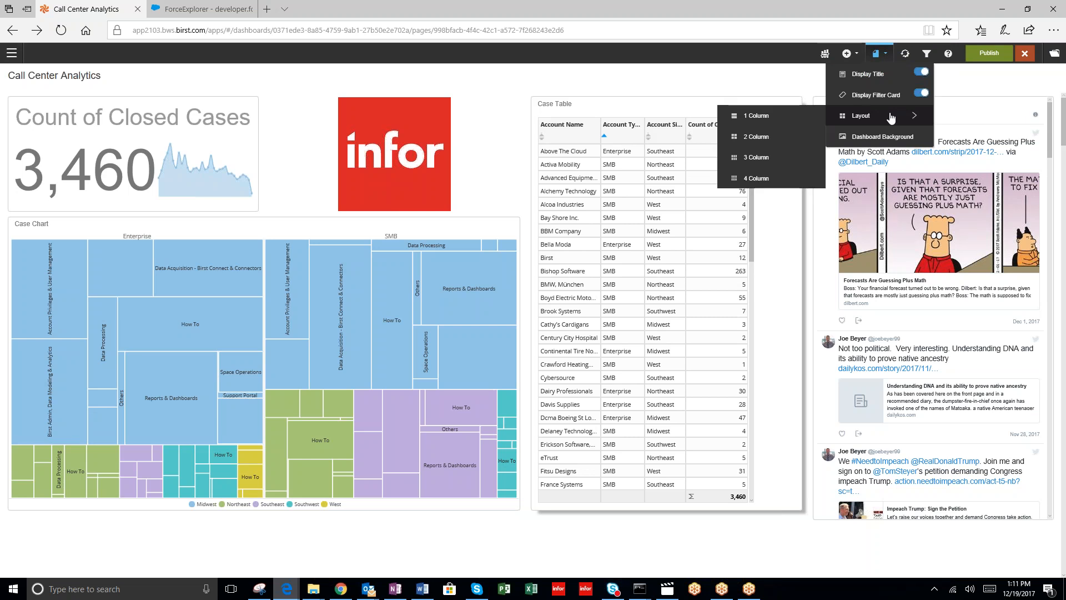
click(878, 138)
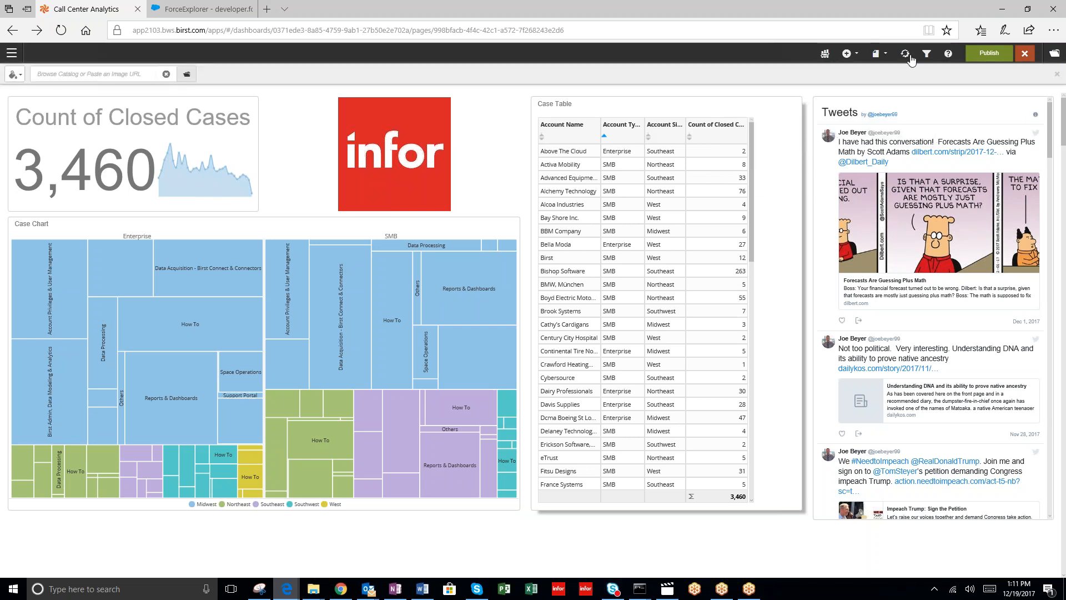
Set the pasted draft-stamp.gif URL as the dashboard background, tiled as a pattern.
click(980, 53)
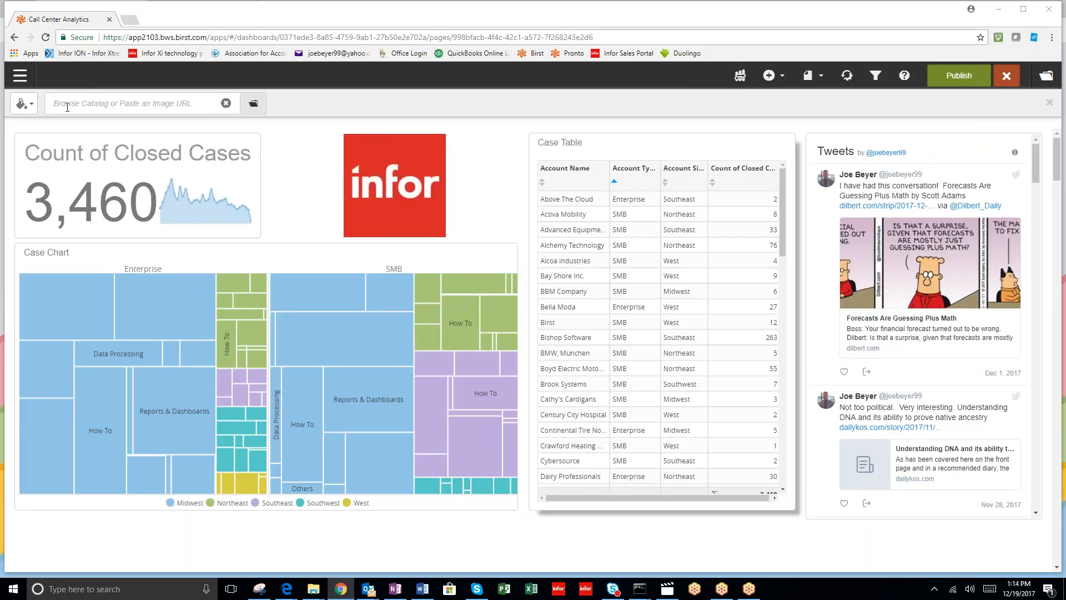
click(66, 107)
key(ctrl+v)
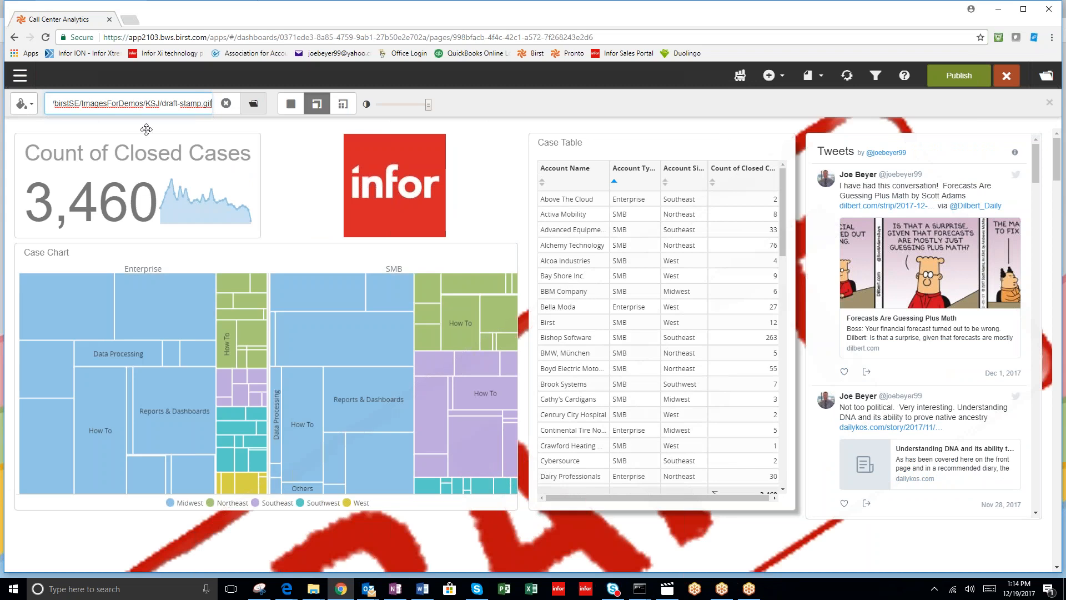
click(343, 105)
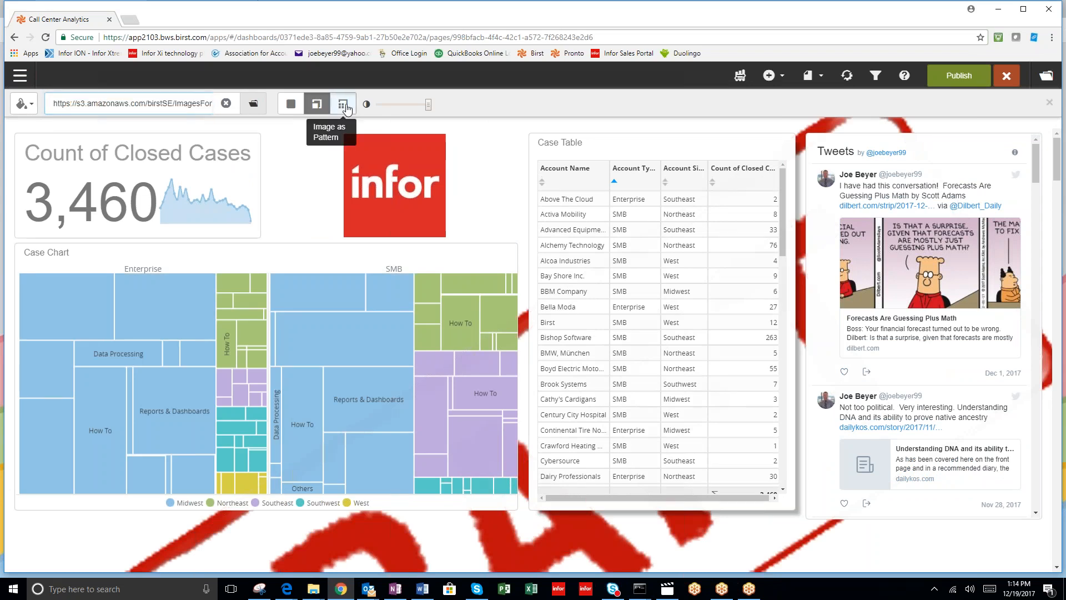
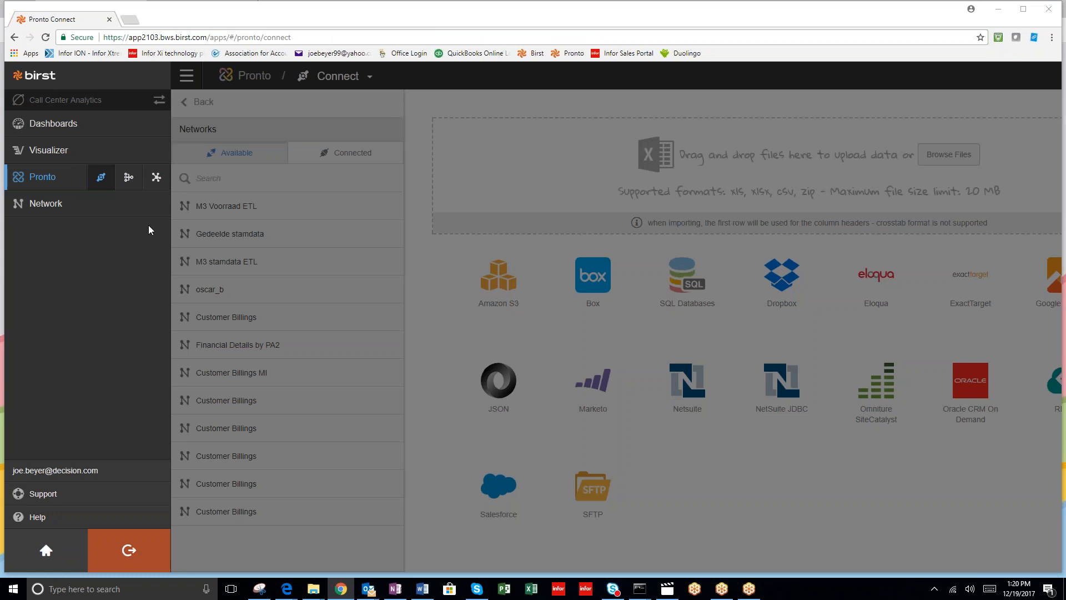
Open the Case Table report in Visualizer and sort it by Count of Closed Cases, highest first.
click(51, 156)
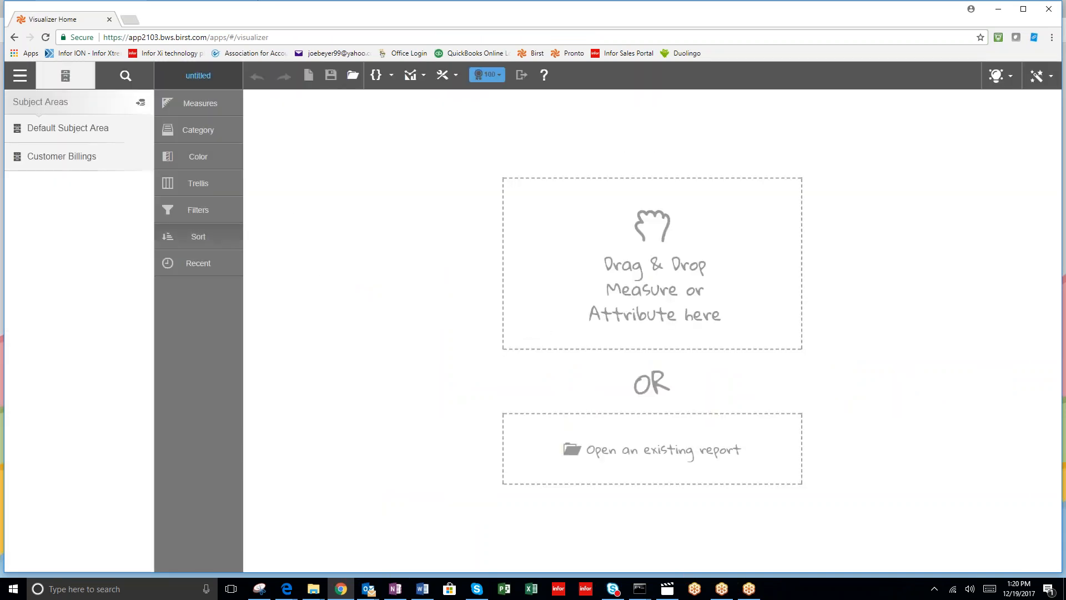
click(353, 75)
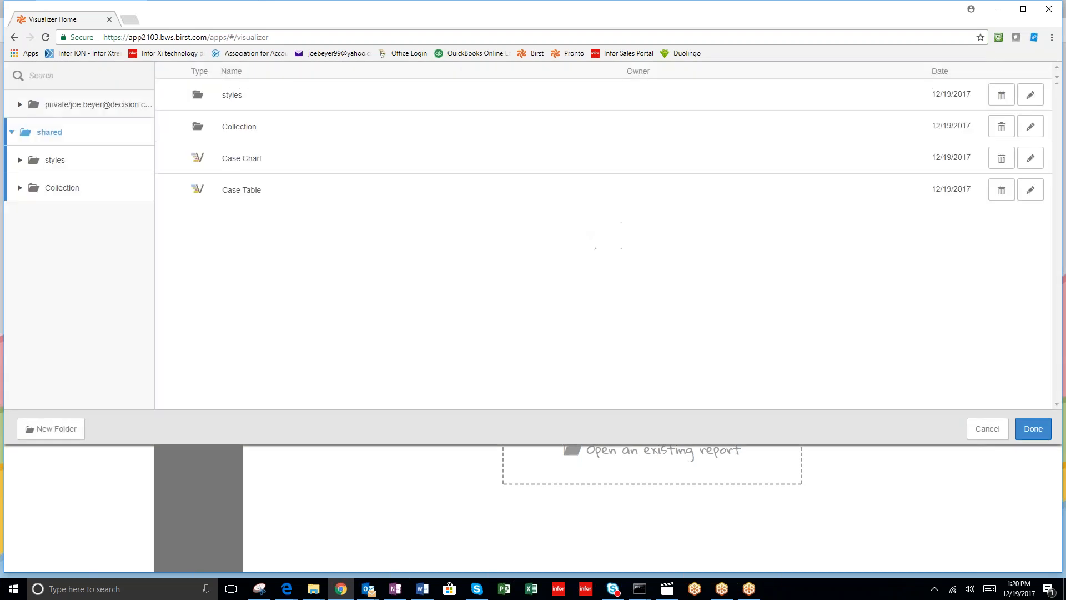
double_click(374, 198)
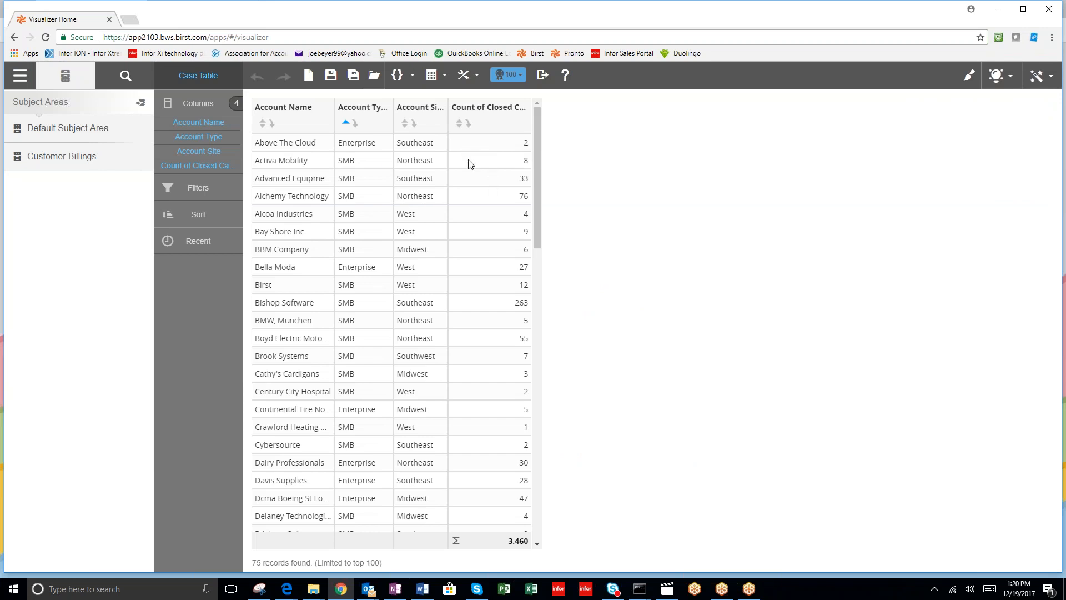
click(459, 124)
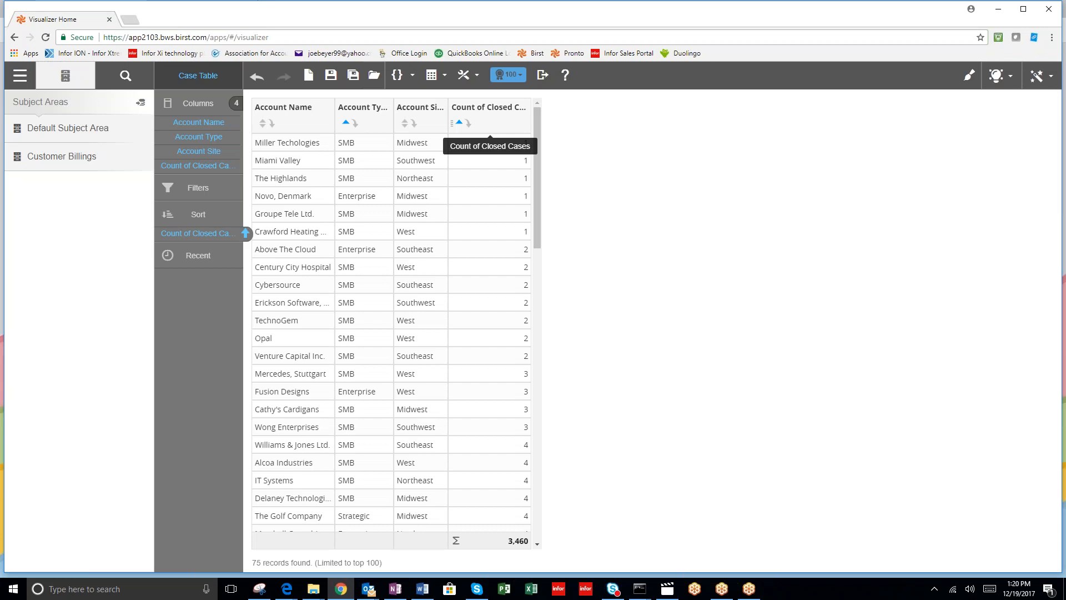
click(459, 124)
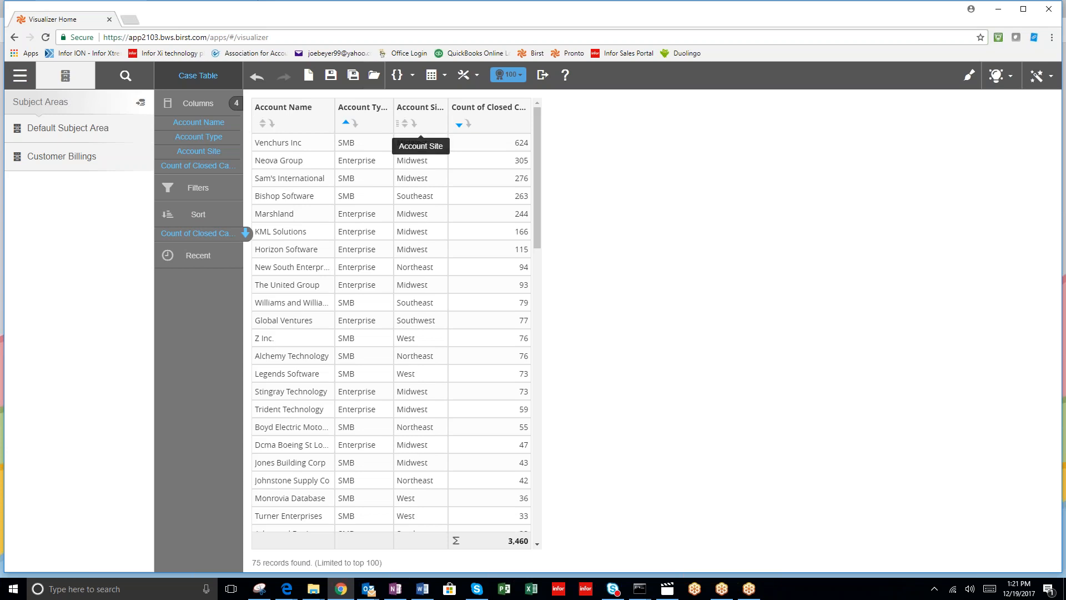
Switch to Pronto, discarding the unsaved report.
click(16, 85)
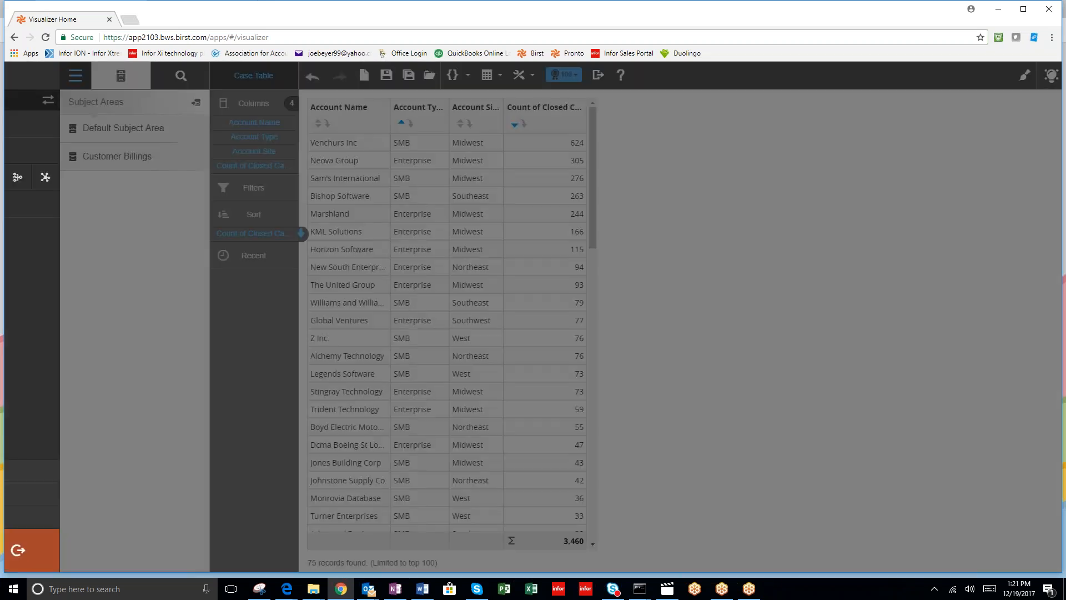
click(49, 179)
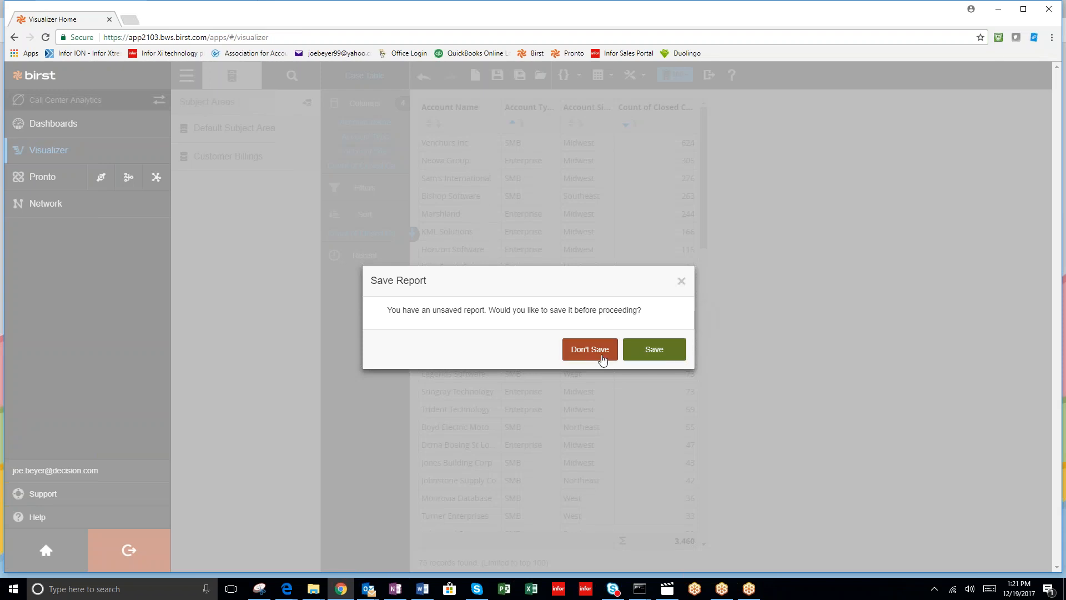
click(596, 359)
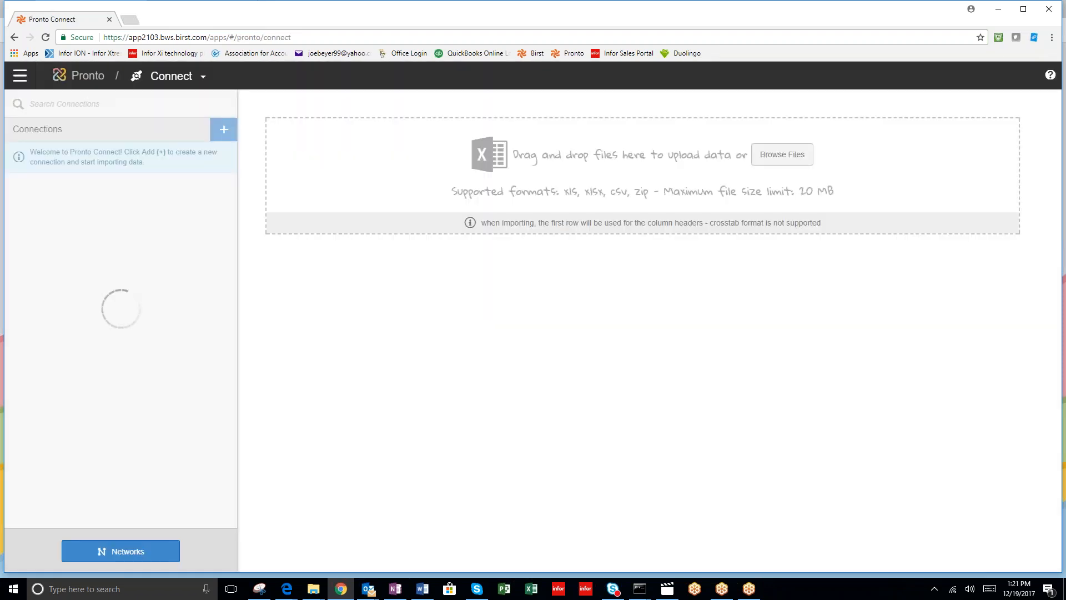
Connect the Customer Billings network and expand its billing details attributes.
click(122, 552)
mouse_move(121, 487)
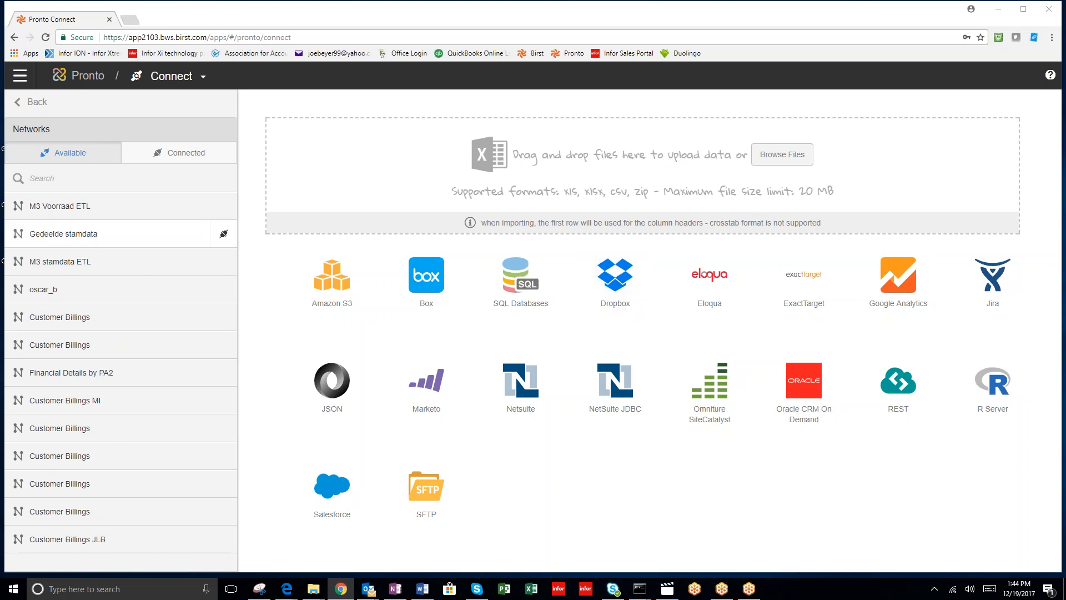
mouse_move(179, 483)
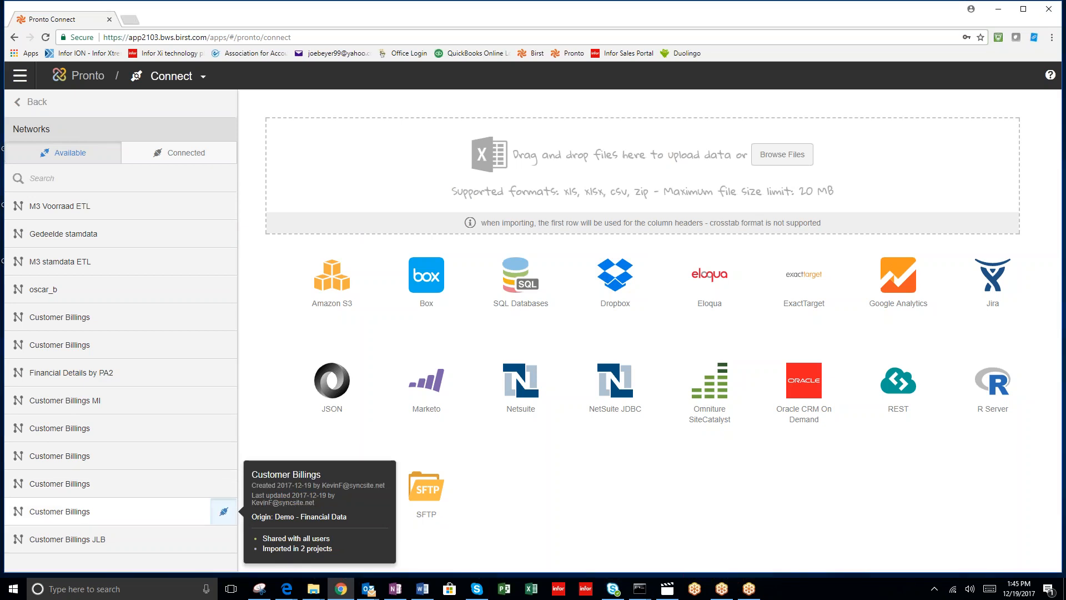
click(223, 511)
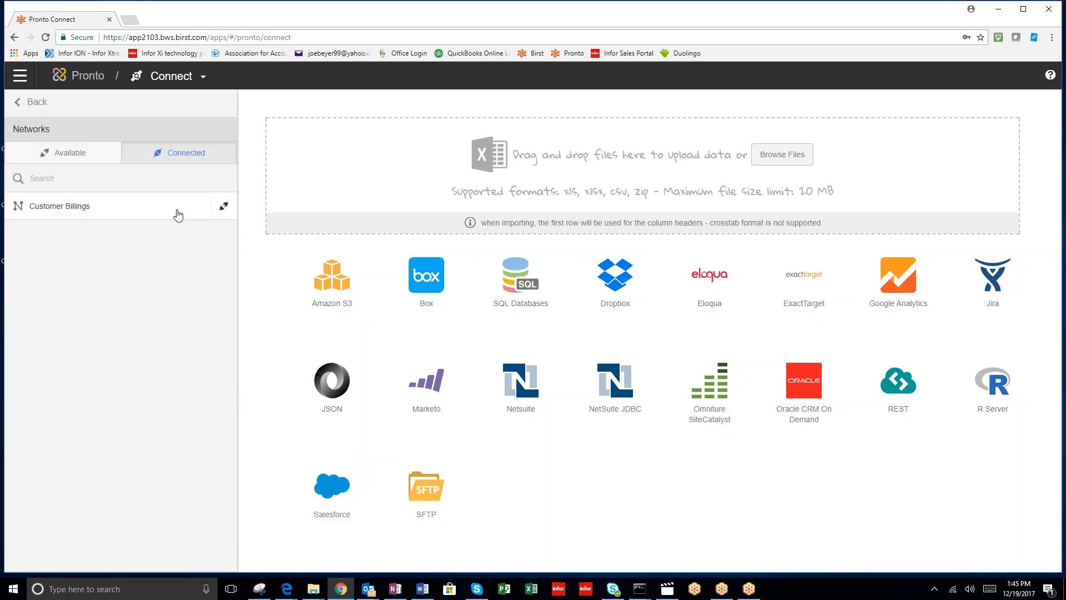
click(189, 208)
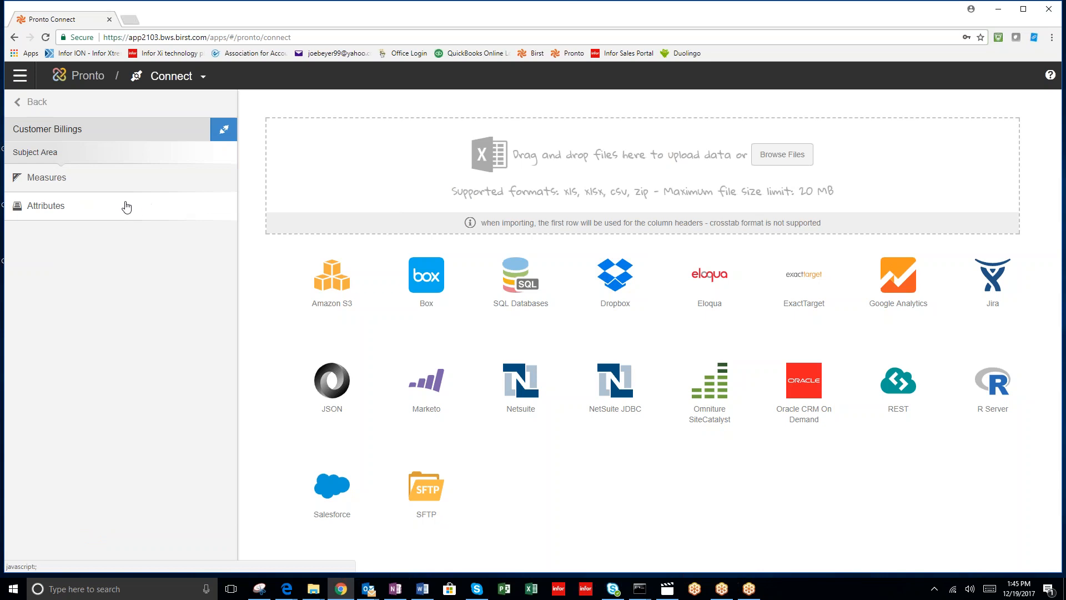
click(126, 205)
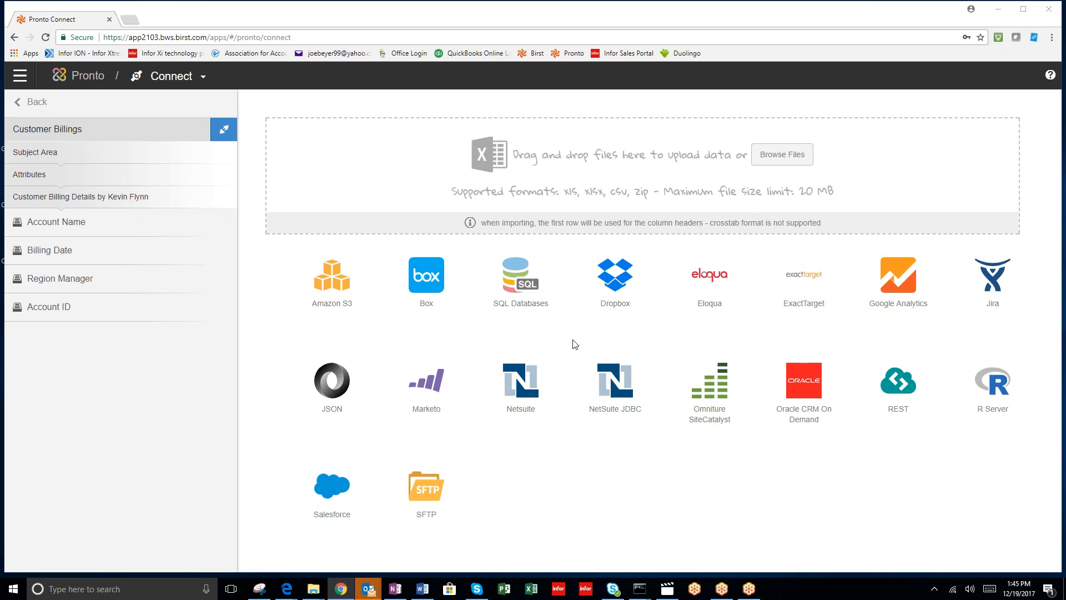
click(207, 77)
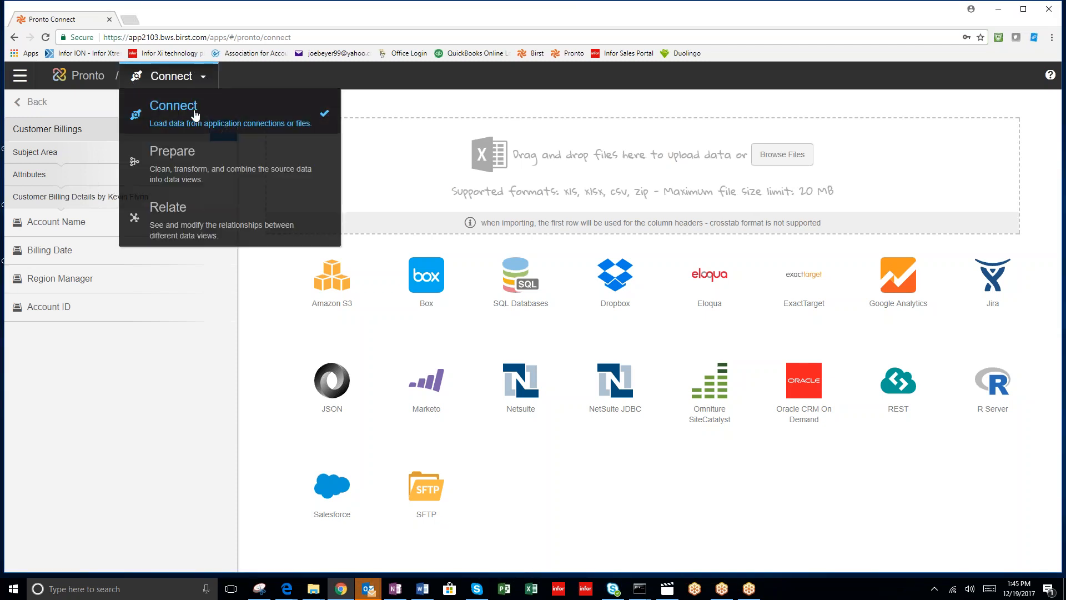
In Relate, join CRMdata_Account to Customer Billing Details on Account ID.
click(186, 223)
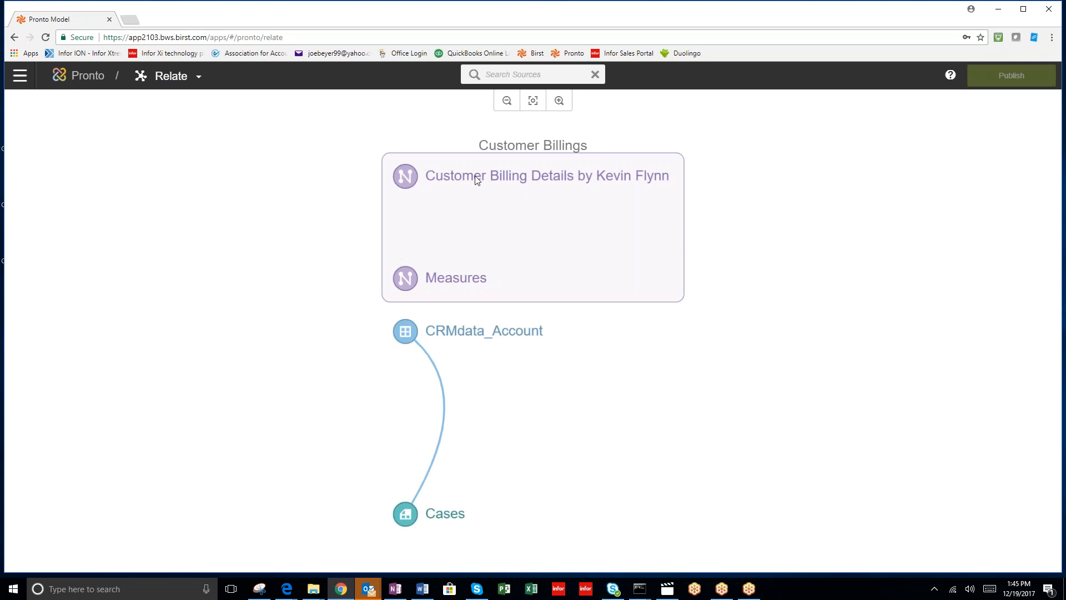
mouse_move(1012, 77)
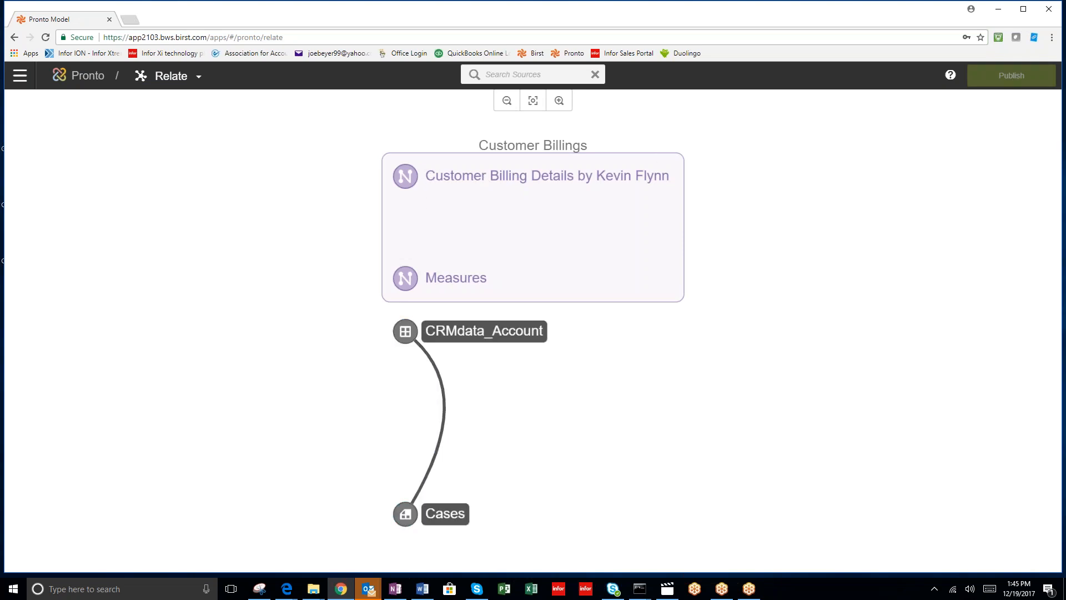
click(412, 324)
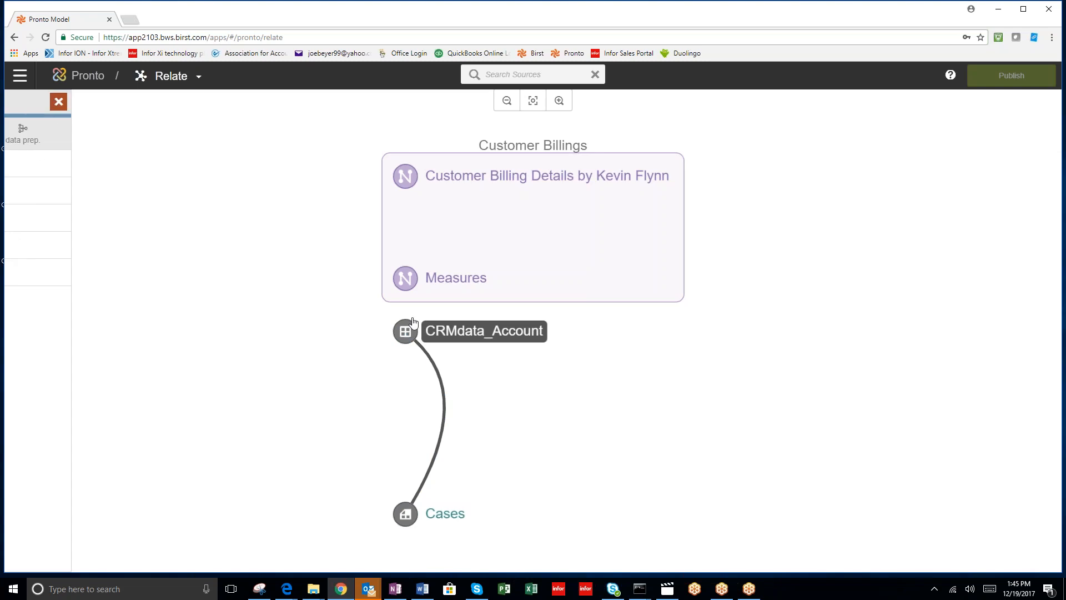
click(547, 175)
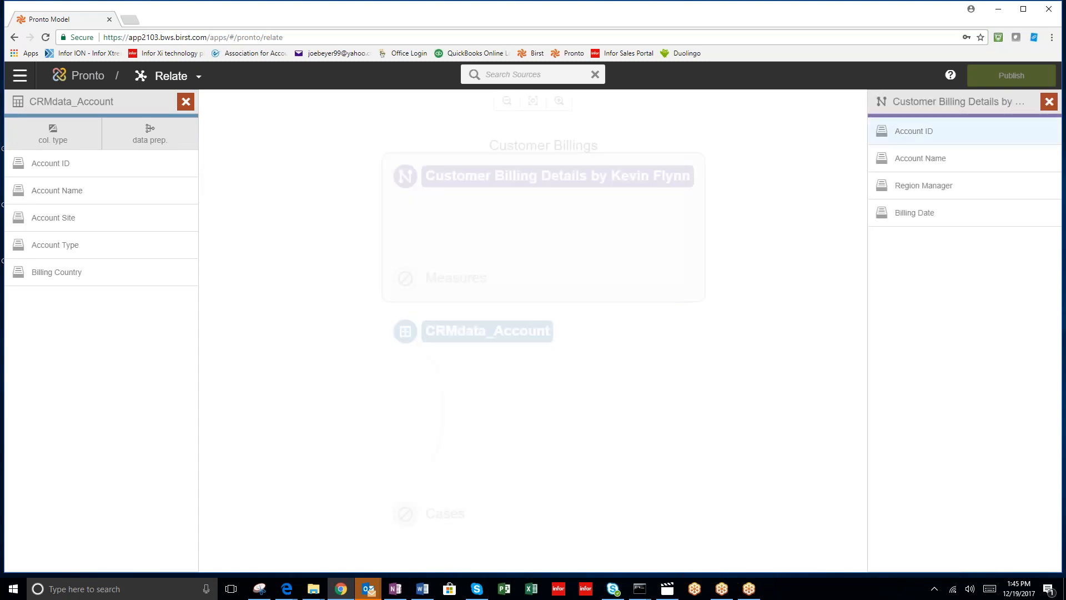
click(919, 136)
click(72, 165)
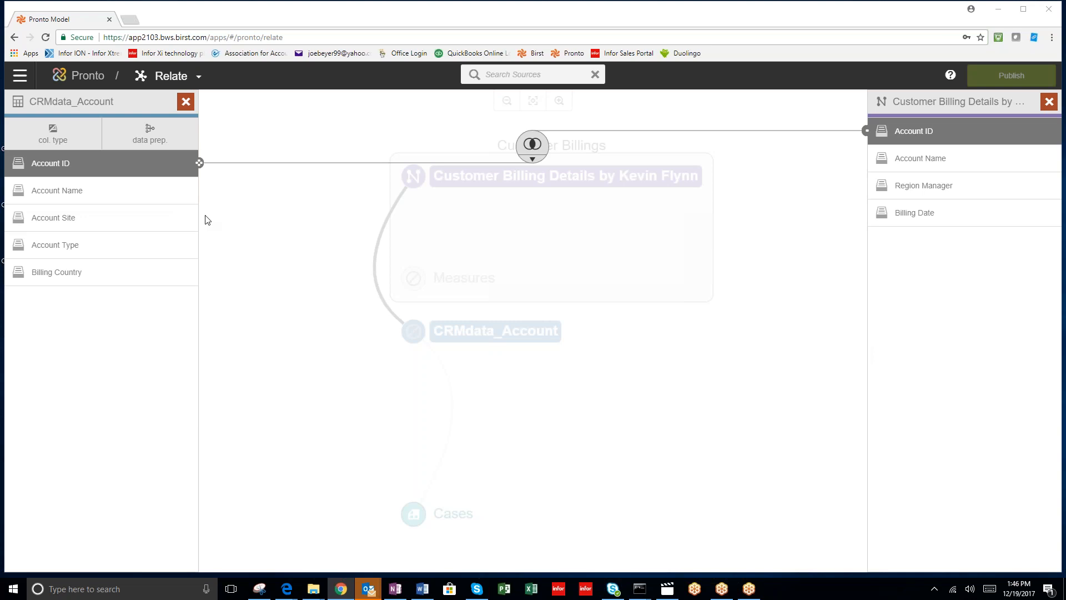
click(20, 81)
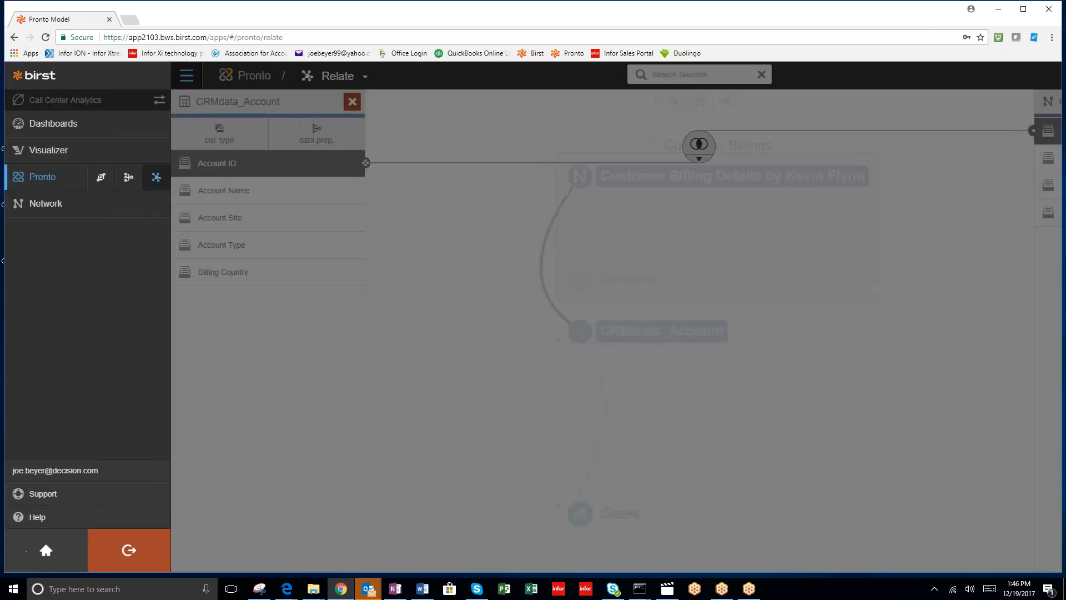
click(44, 153)
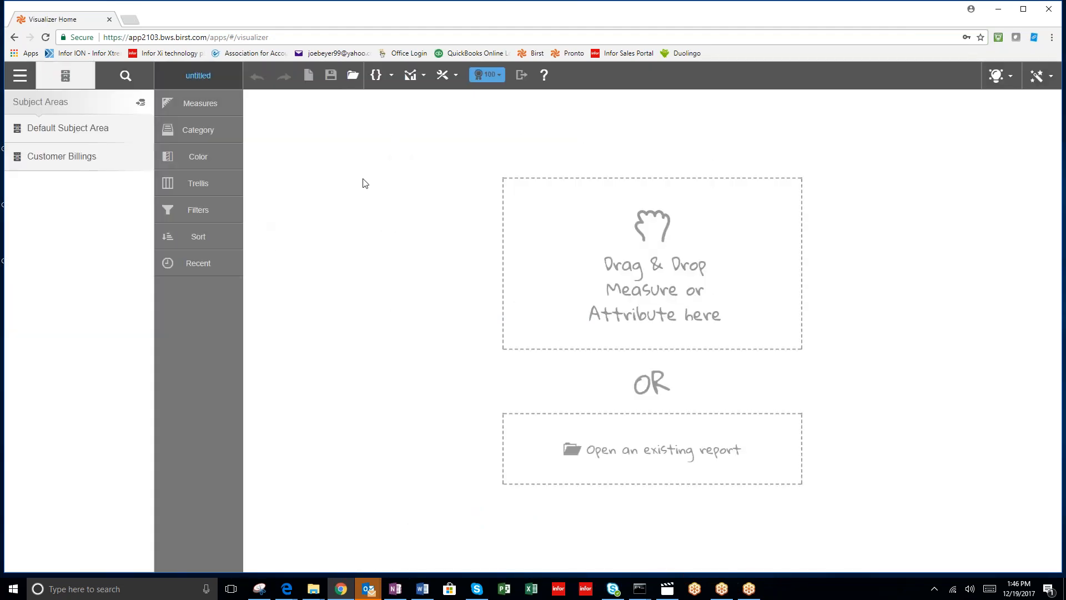
Reopen Case Table and add Sum of Billing Amount from Customer Billings as a column.
click(353, 80)
double_click(342, 188)
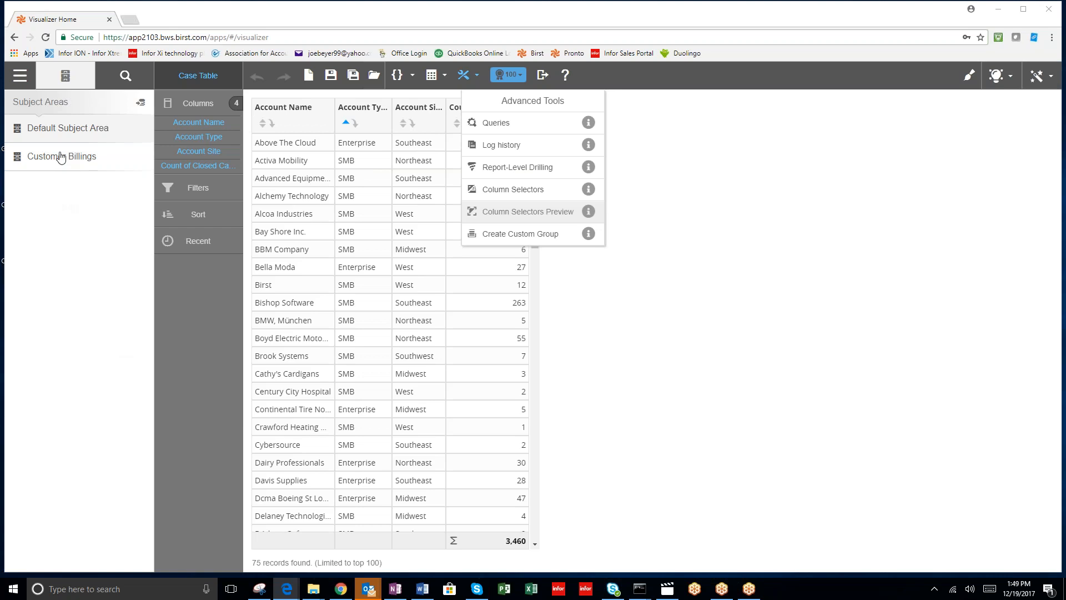
click(44, 157)
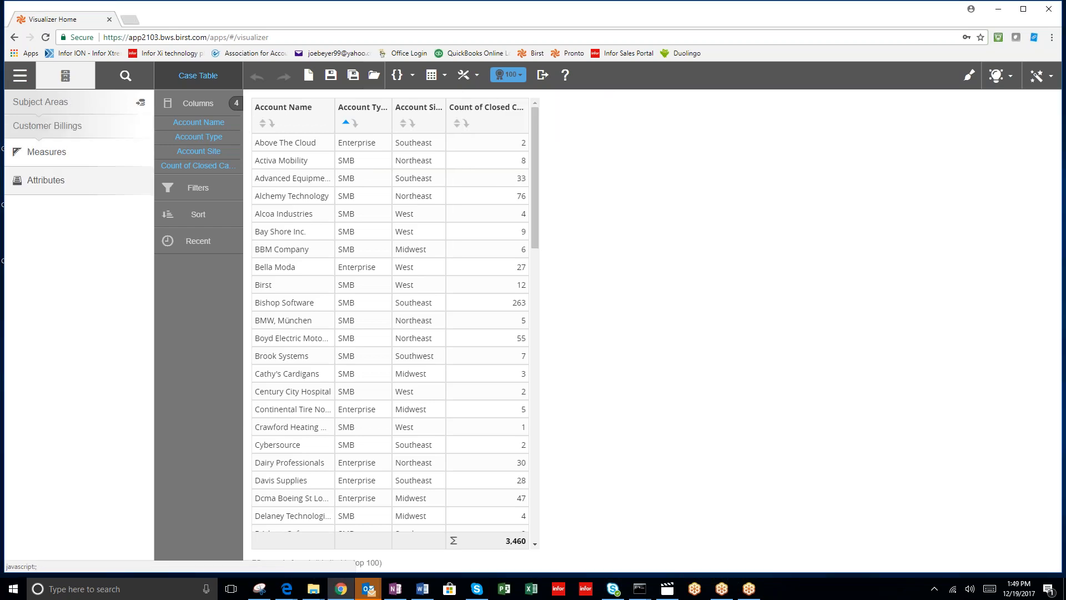
click(50, 154)
click(46, 178)
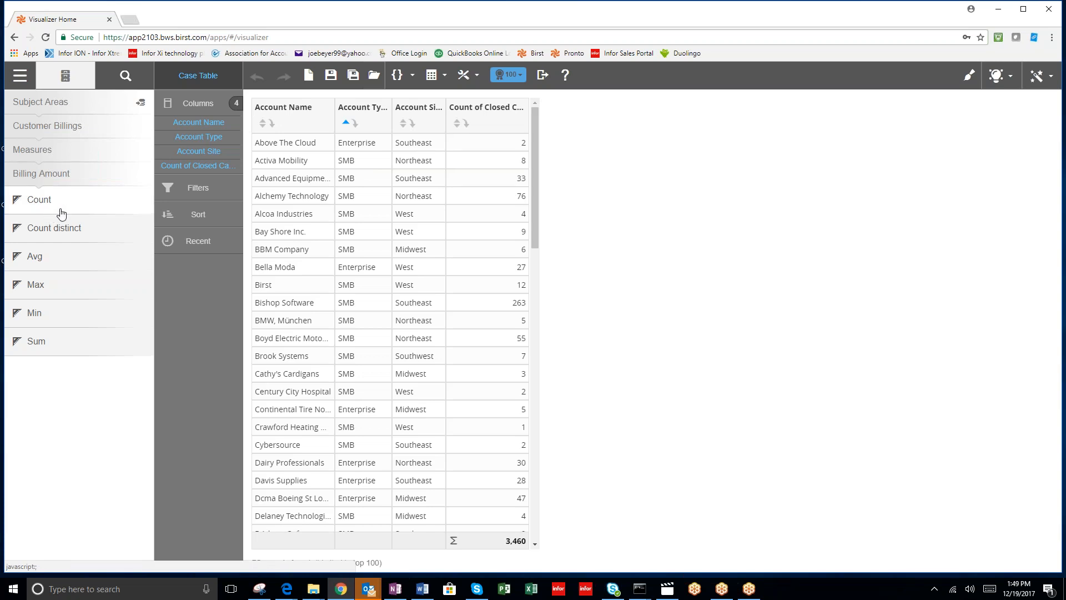
click(45, 340)
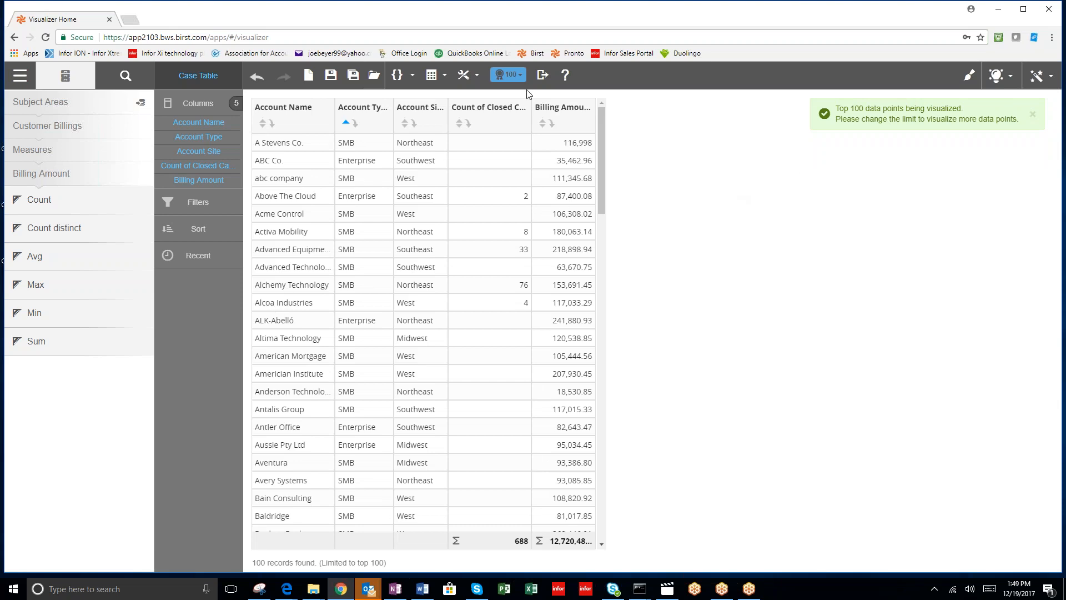
click(401, 78)
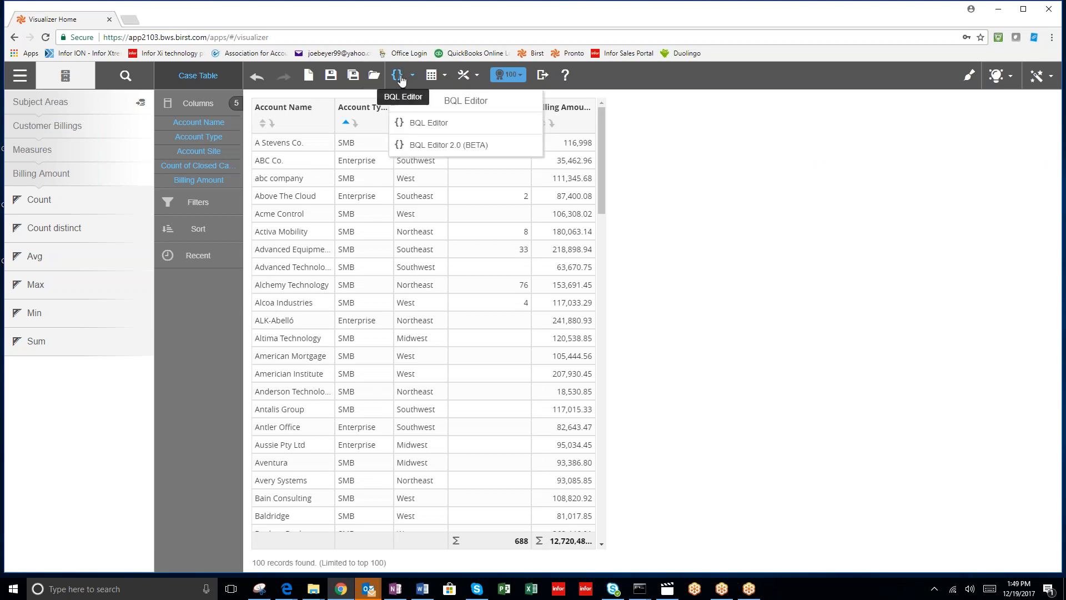
Create the custom measure 'Billings Per Case' as Billing Amount / Count of Closed Cases.
click(426, 124)
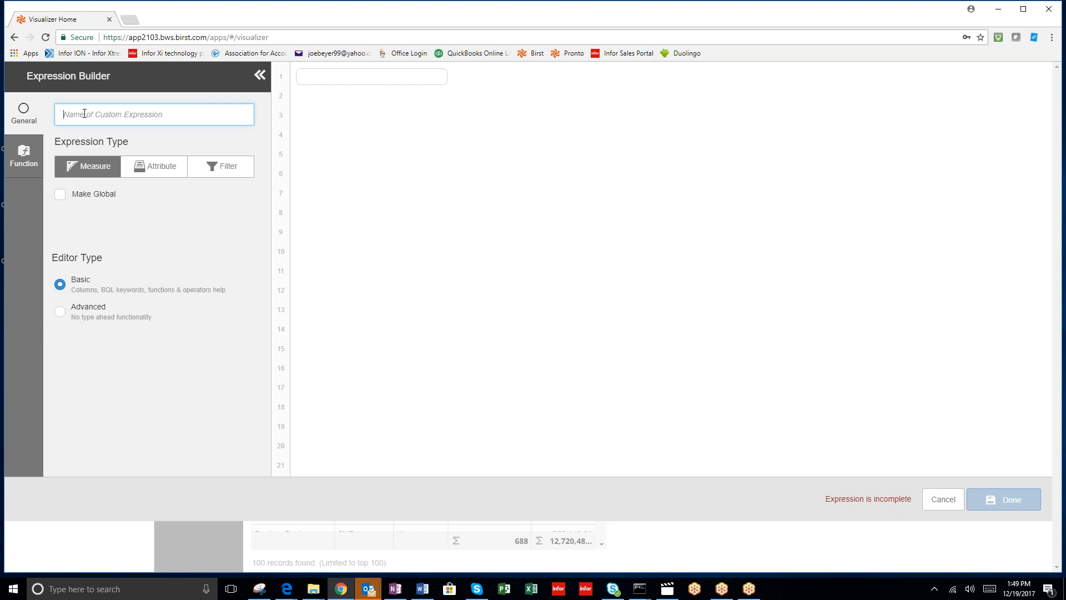
text(Billings Per Case)
click(366, 76)
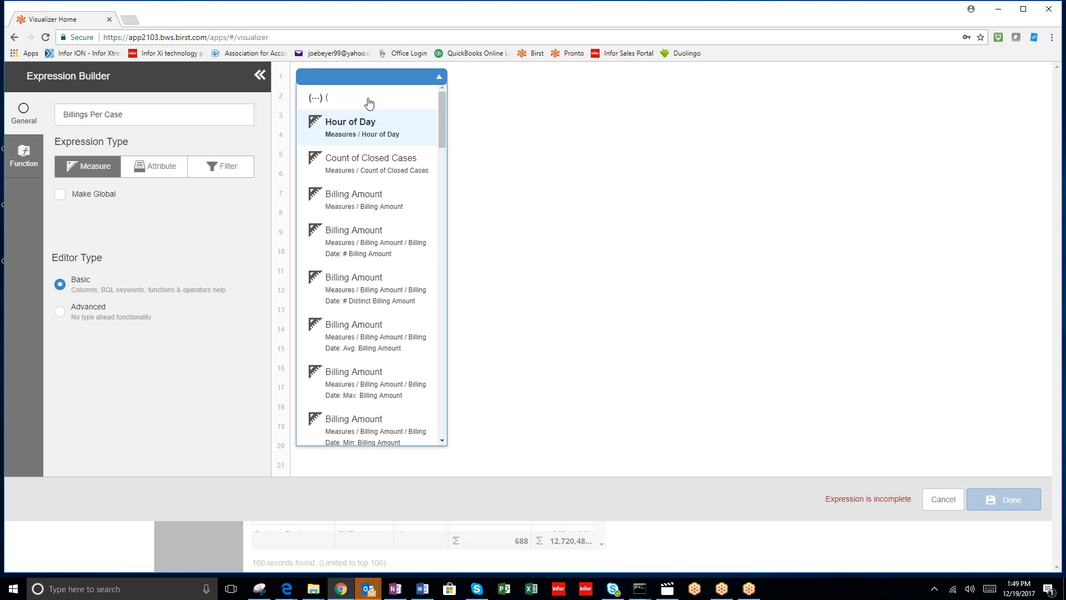
text(bi)
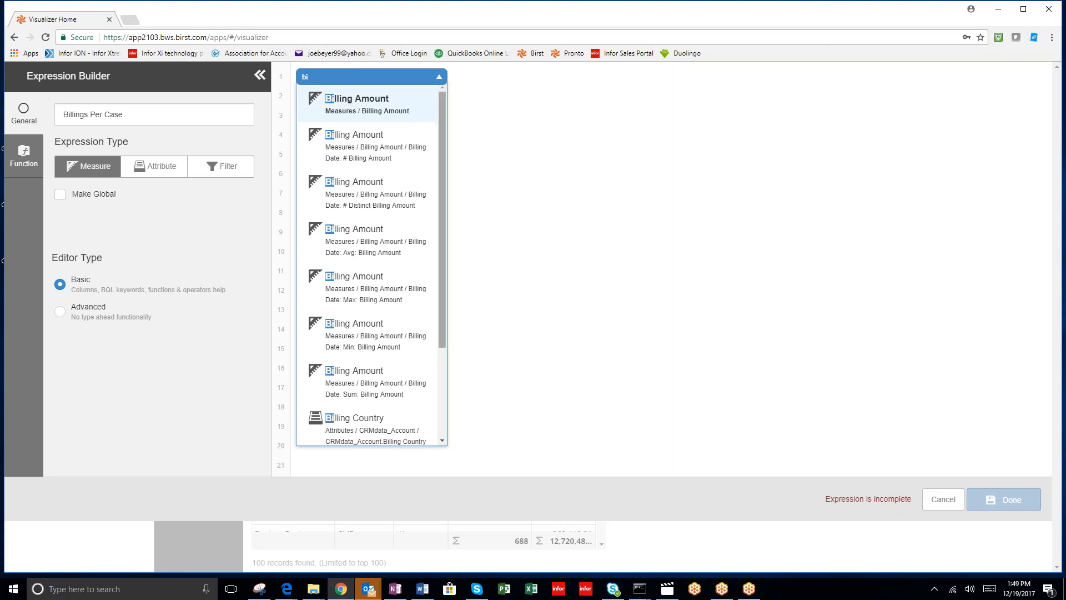
click(358, 105)
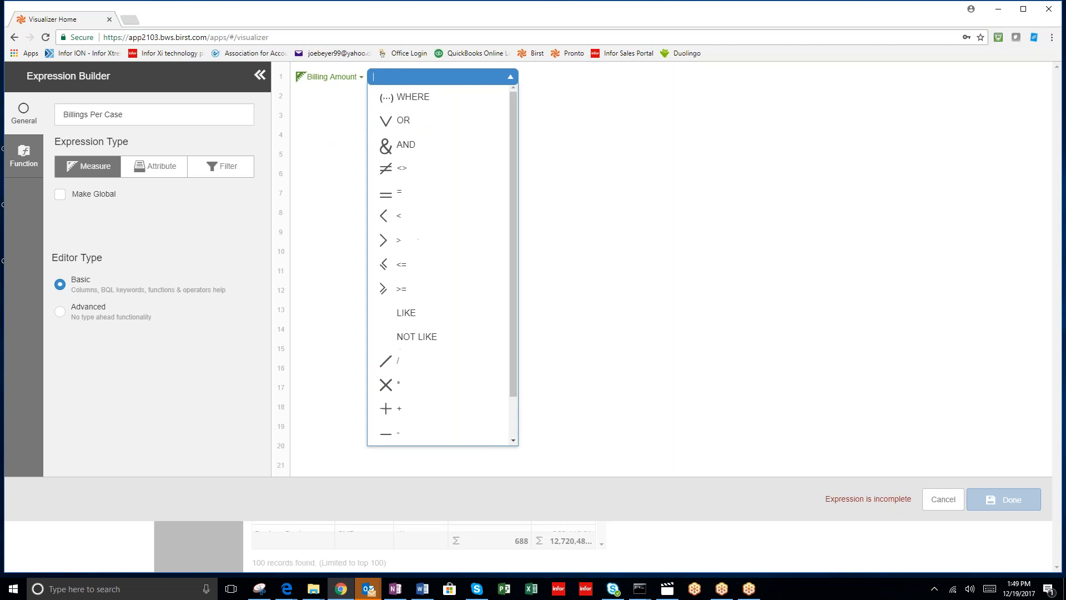
click(388, 360)
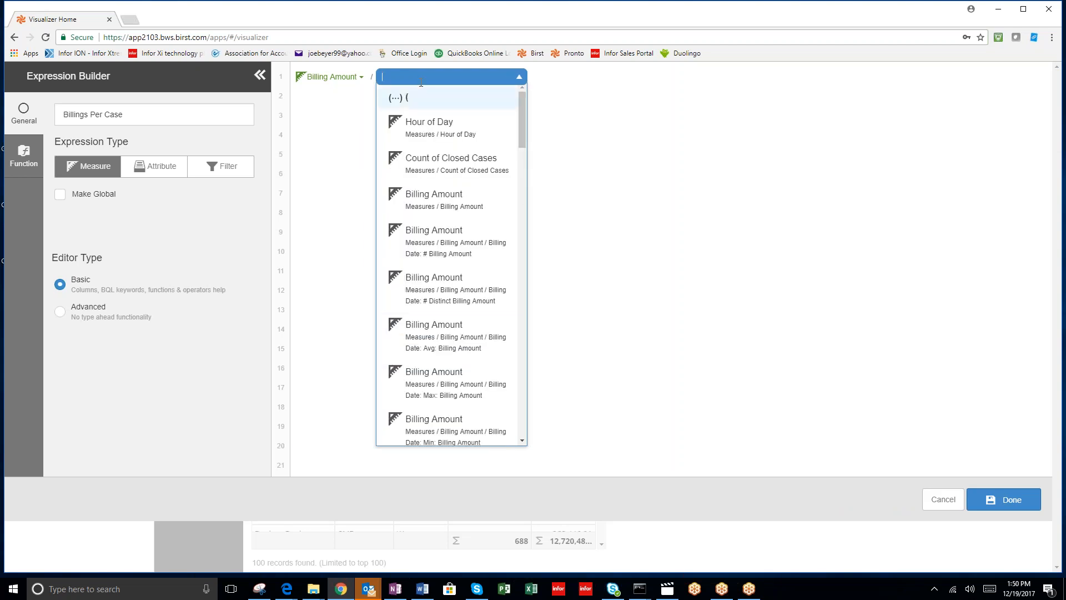
click(429, 164)
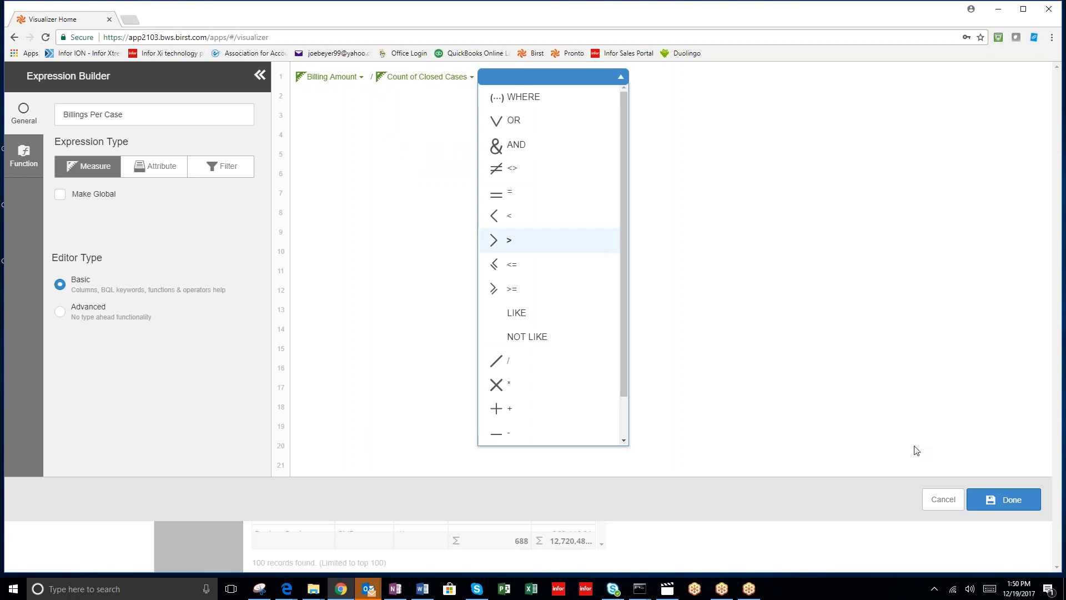
click(1008, 508)
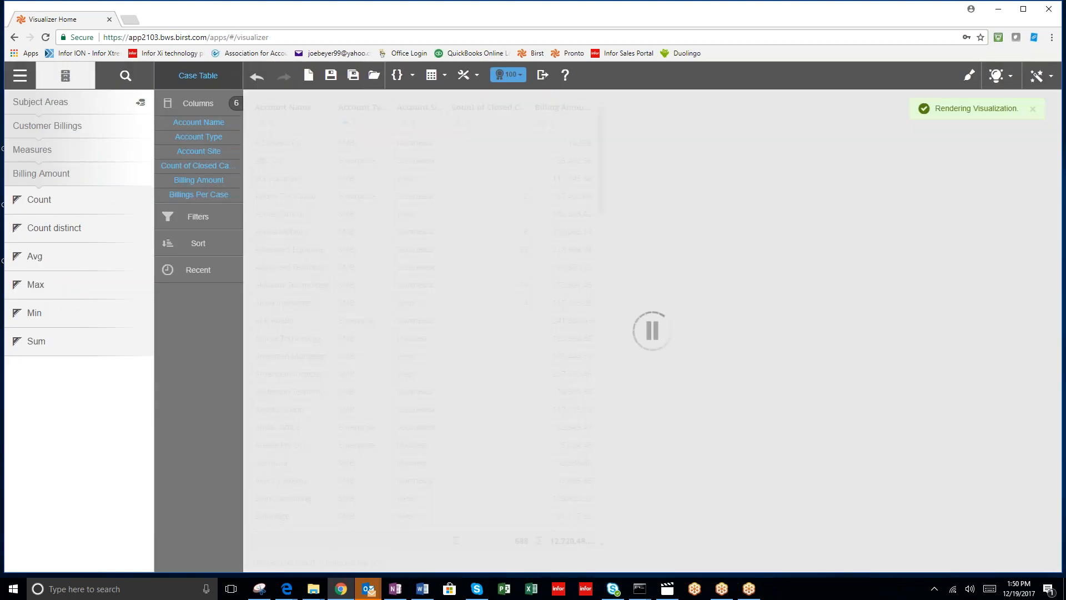
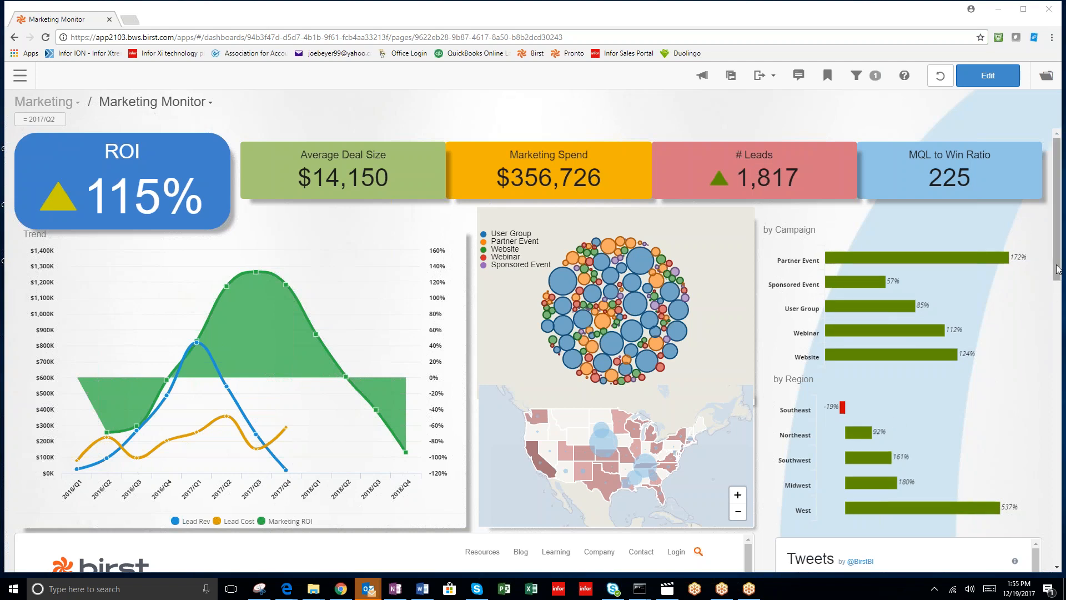
Scroll through the Marketing Monitor dashboard and drill across from the Average Deal Size figure.
drag(1057, 282, 1057, 298)
scroll(1057, 299, down, 5)
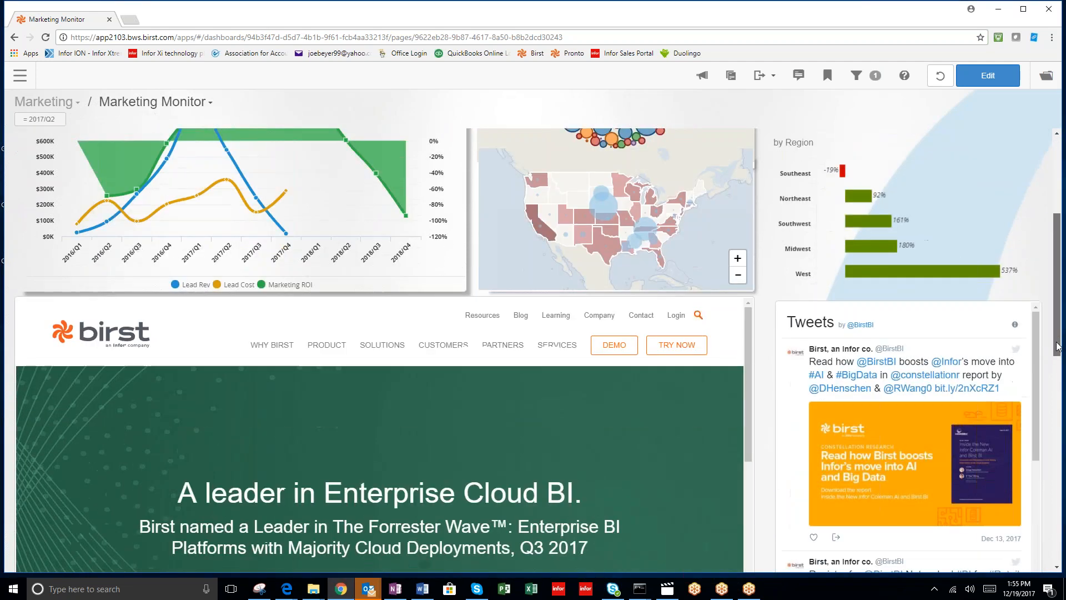
scroll(1062, 315, up, 6)
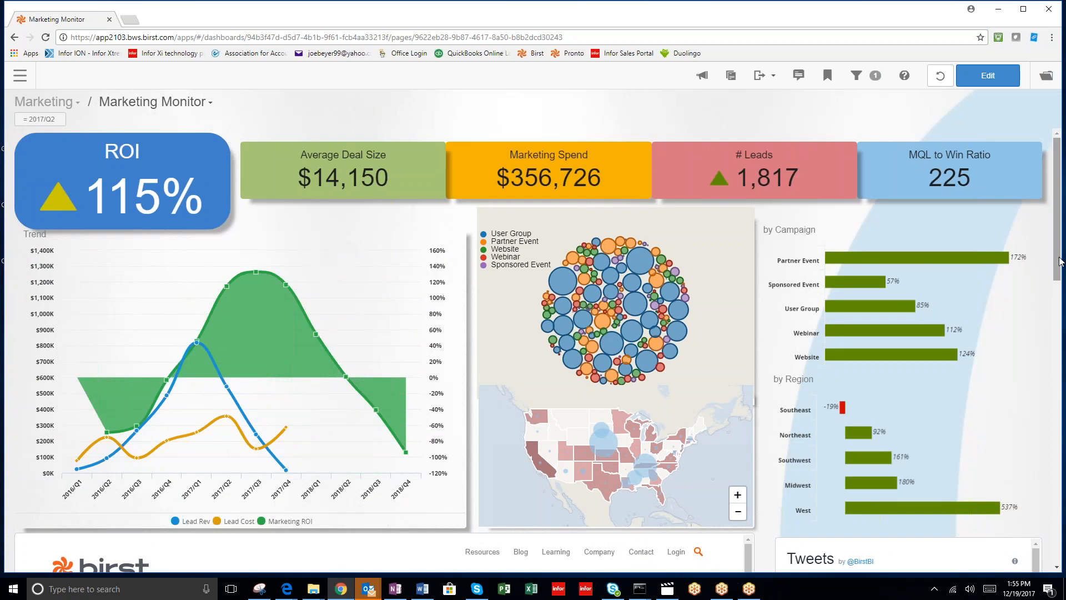
drag(1059, 262, 1057, 382)
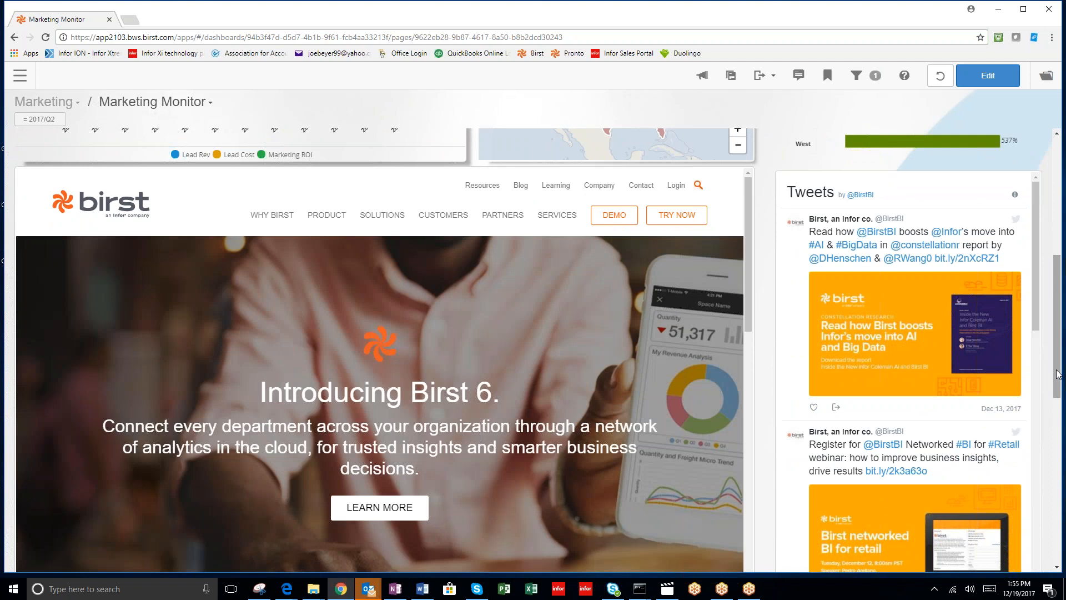
drag(1056, 375, 1061, 261)
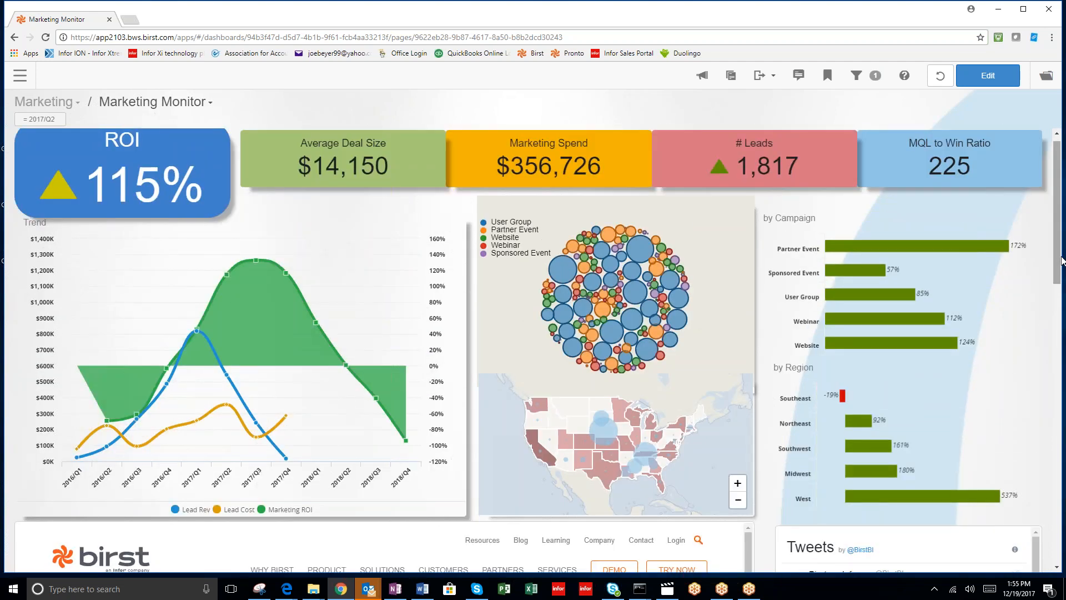
drag(1062, 261, 1062, 262)
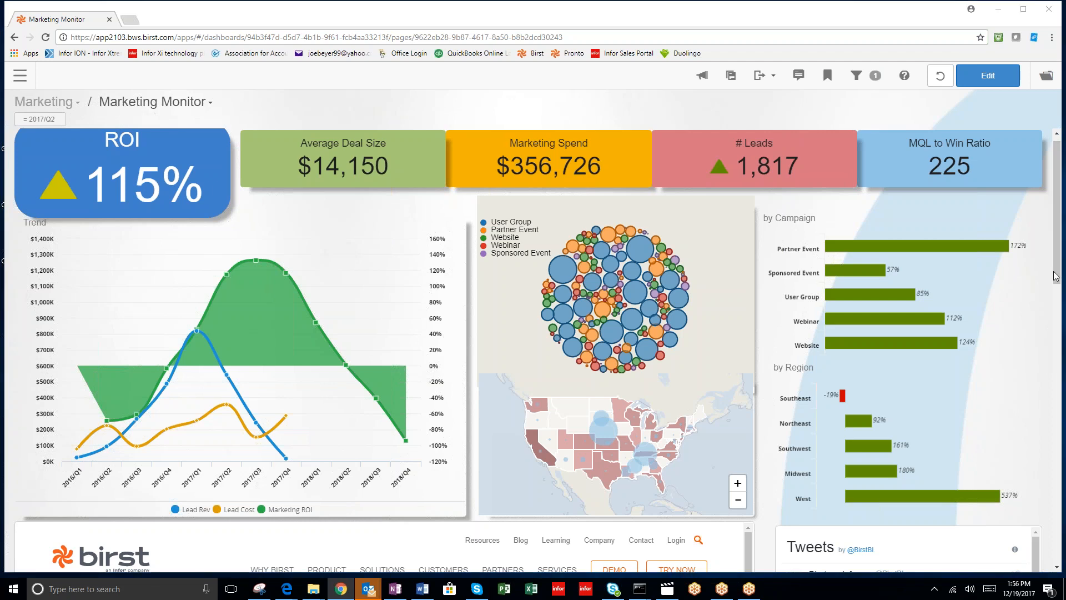
mouse_move(1059, 258)
mouse_down()
mouse_move(1061, 336)
mouse_move(1062, 250)
mouse_move(1061, 452)
mouse_move(1061, 249)
mouse_up()
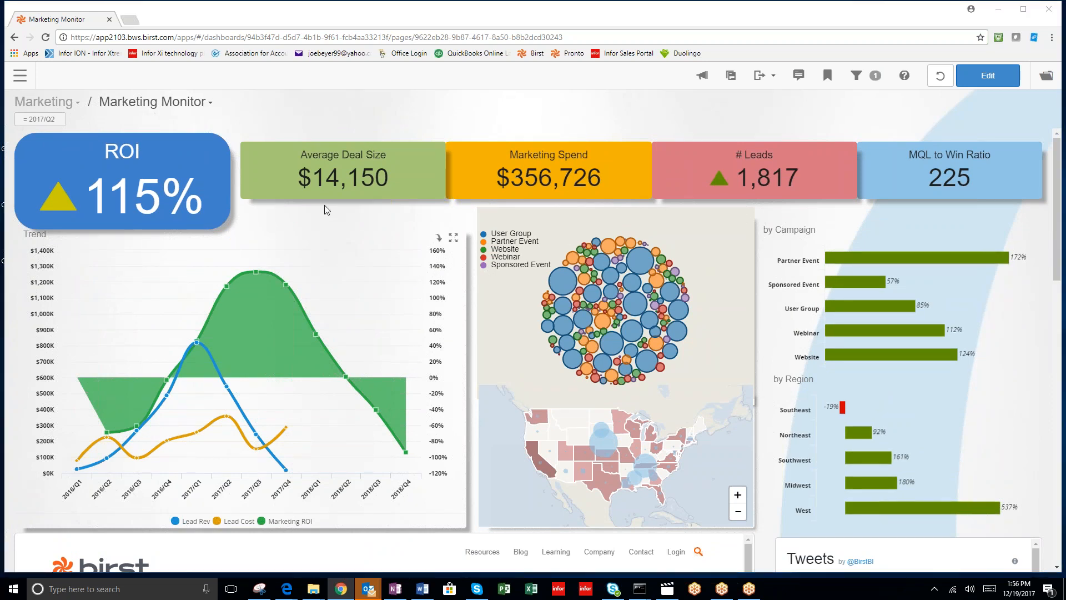
click(371, 179)
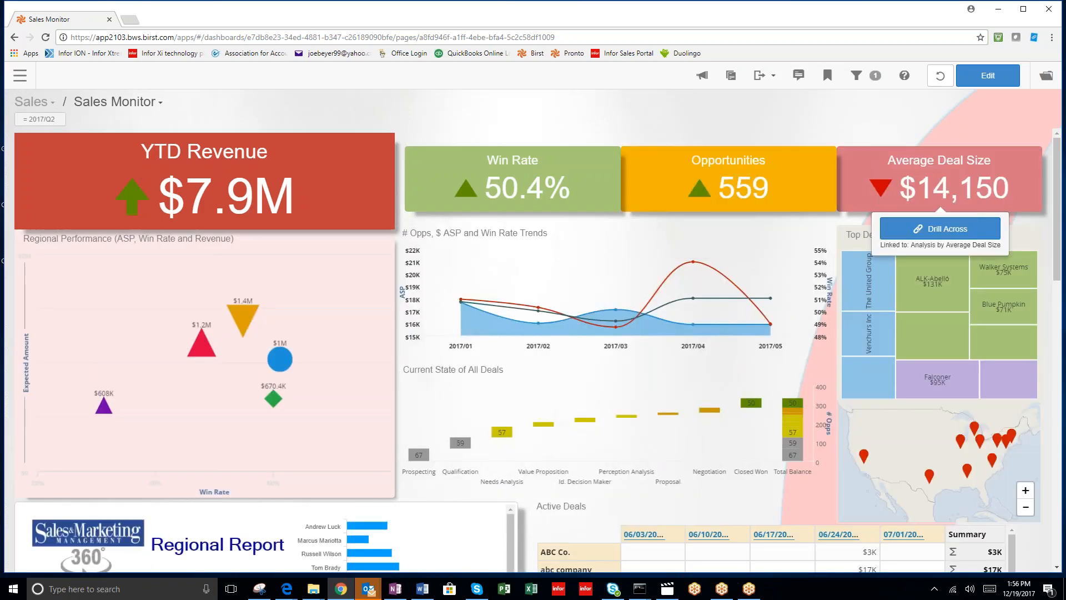
Scroll the Sales Monitor dashboard down to the Regional Report and Active Deals grid.
drag(1056, 198, 1057, 281)
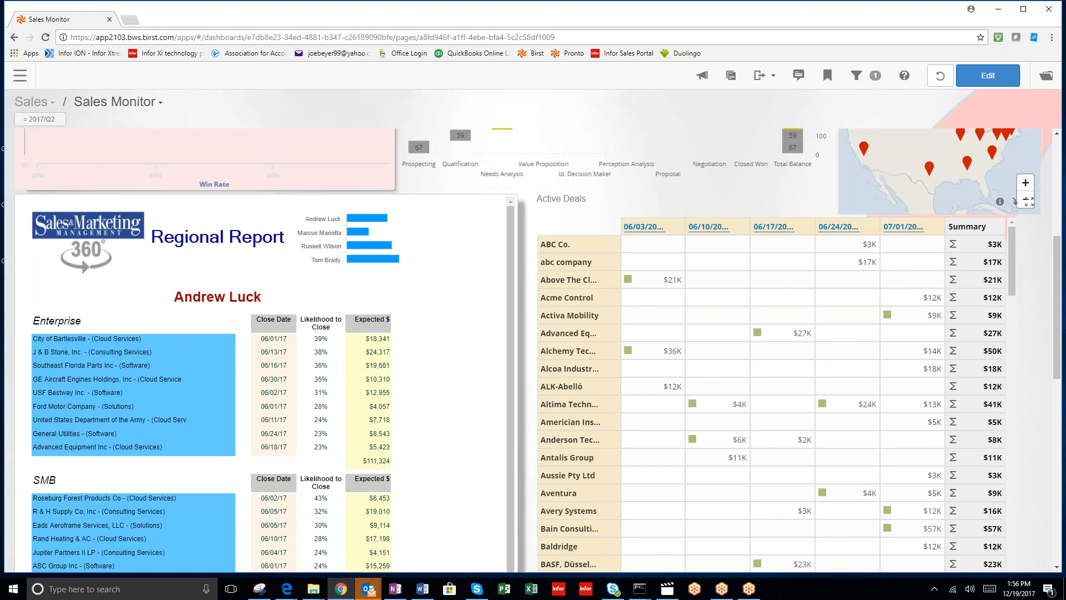
drag(1057, 252, 1058, 268)
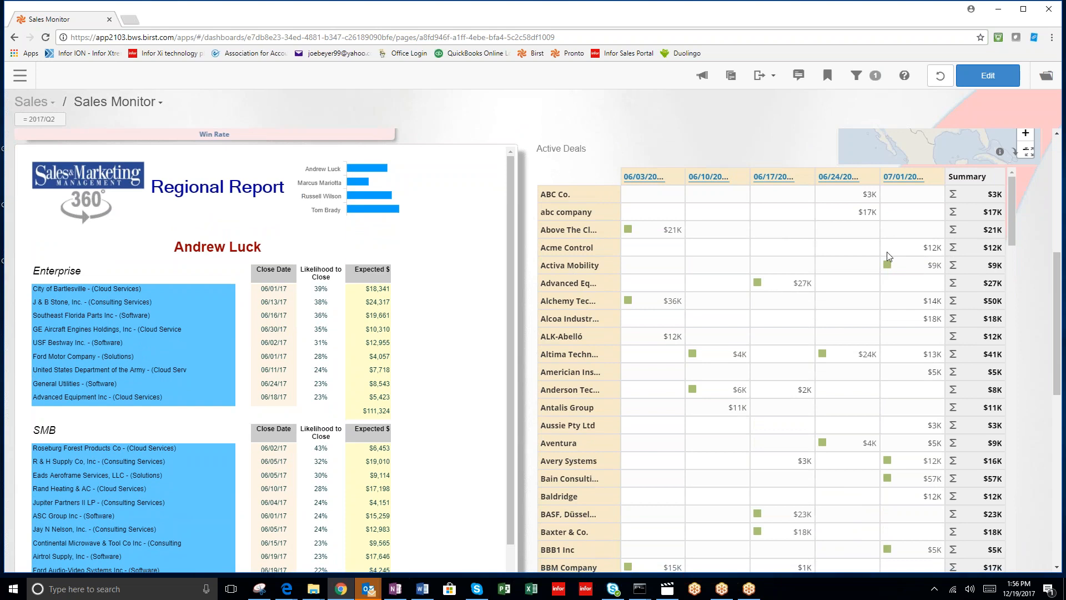
mouse_move(1059, 324)
mouse_down()
mouse_move(1059, 340)
mouse_move(1059, 319)
mouse_up()
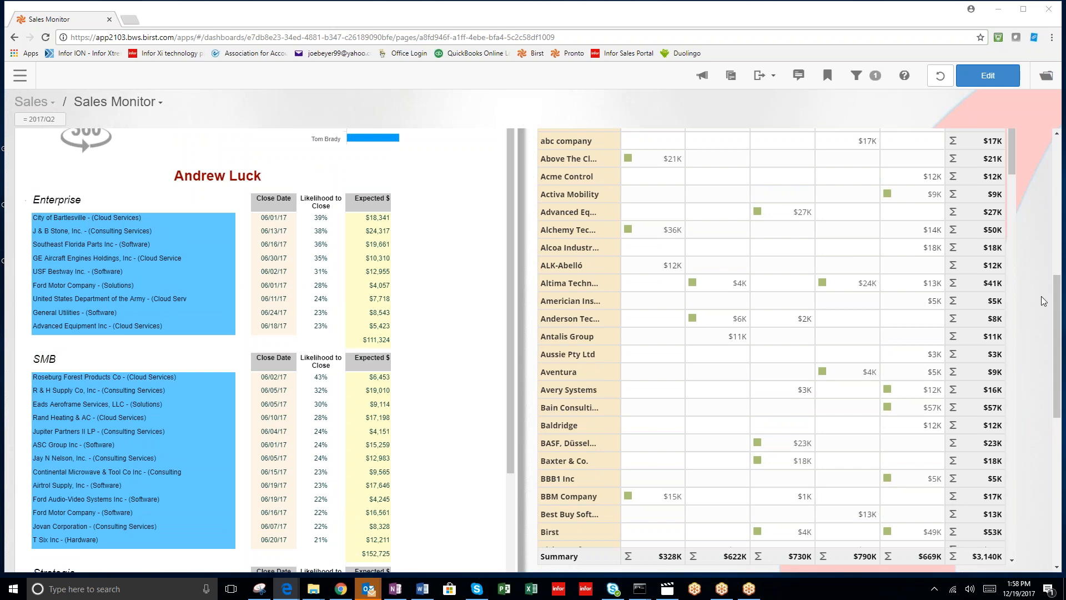
drag(34, 200, 91, 209)
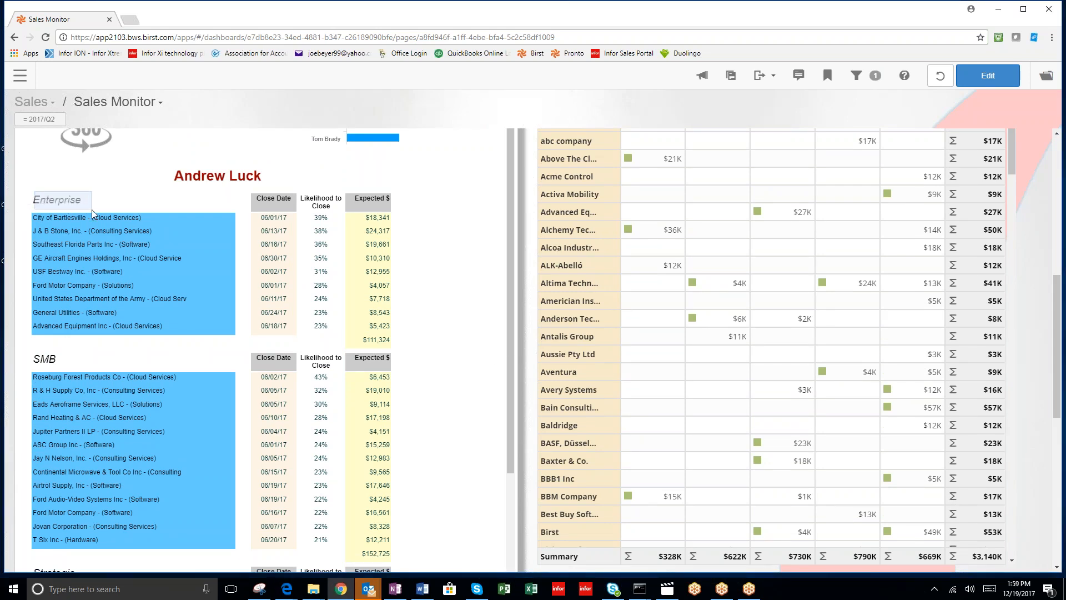
Filter the Sales Monitor dashboard to Enterprise and start a new report in Visualizer.
click(91, 208)
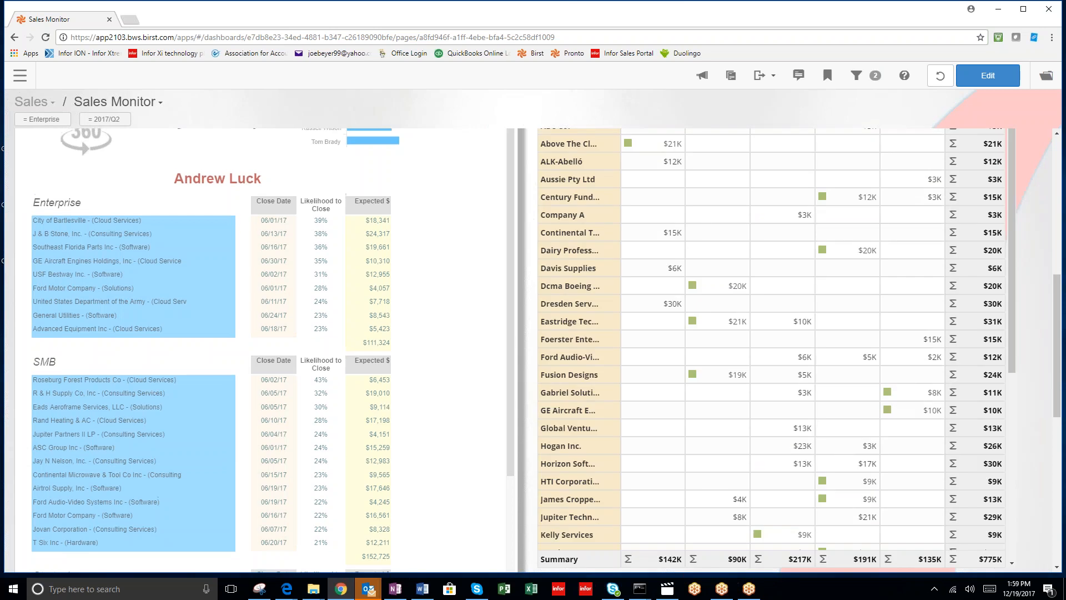
scroll(973, 162, up, 8)
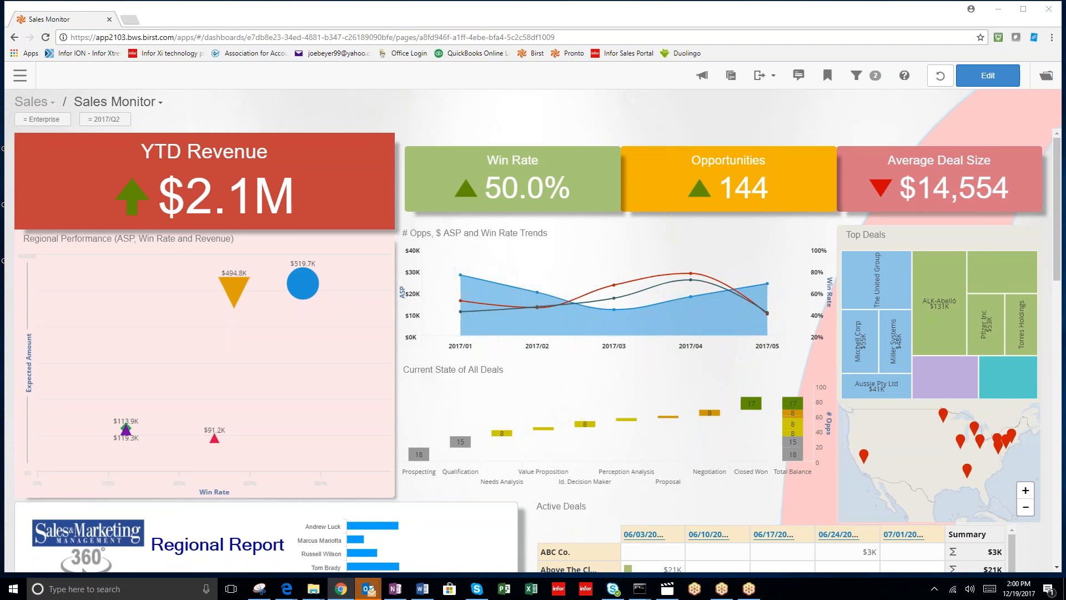
click(21, 78)
click(43, 150)
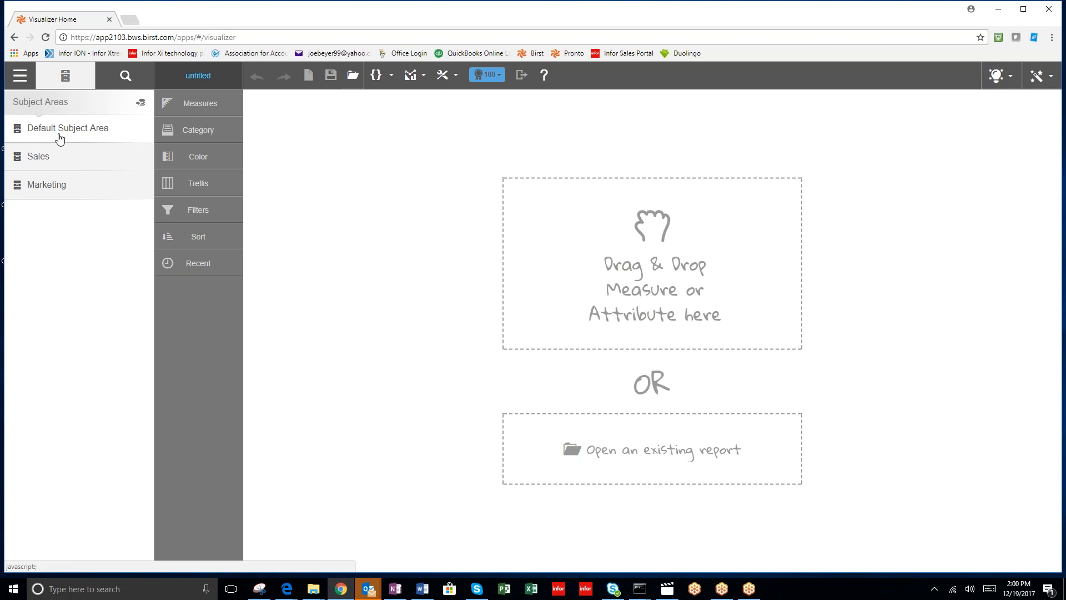
Add Expected Amount from the Default Subject Area measures as the report's measure.
click(60, 138)
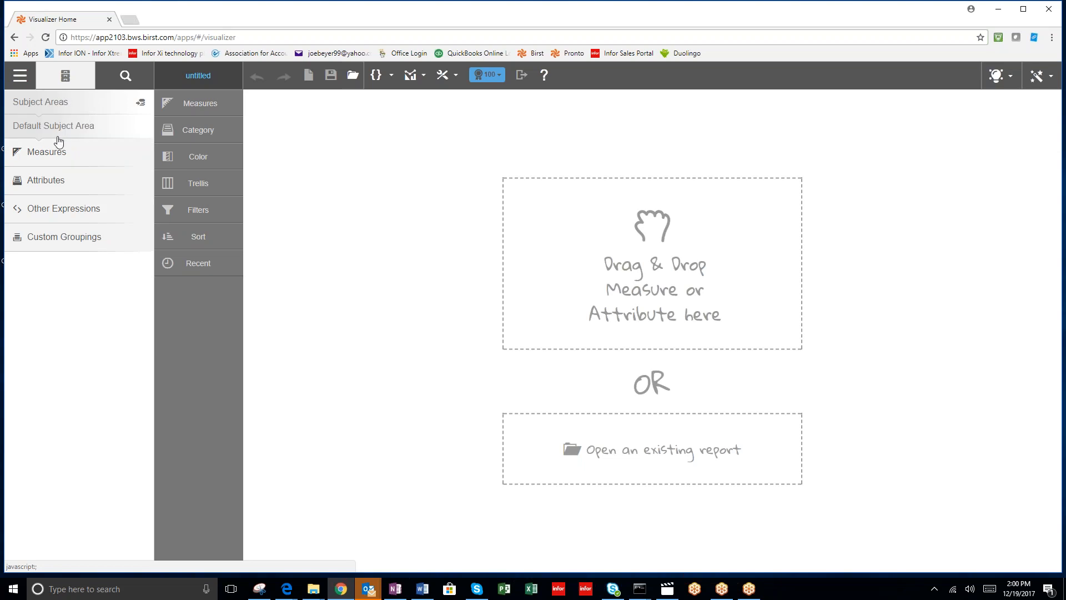
click(59, 158)
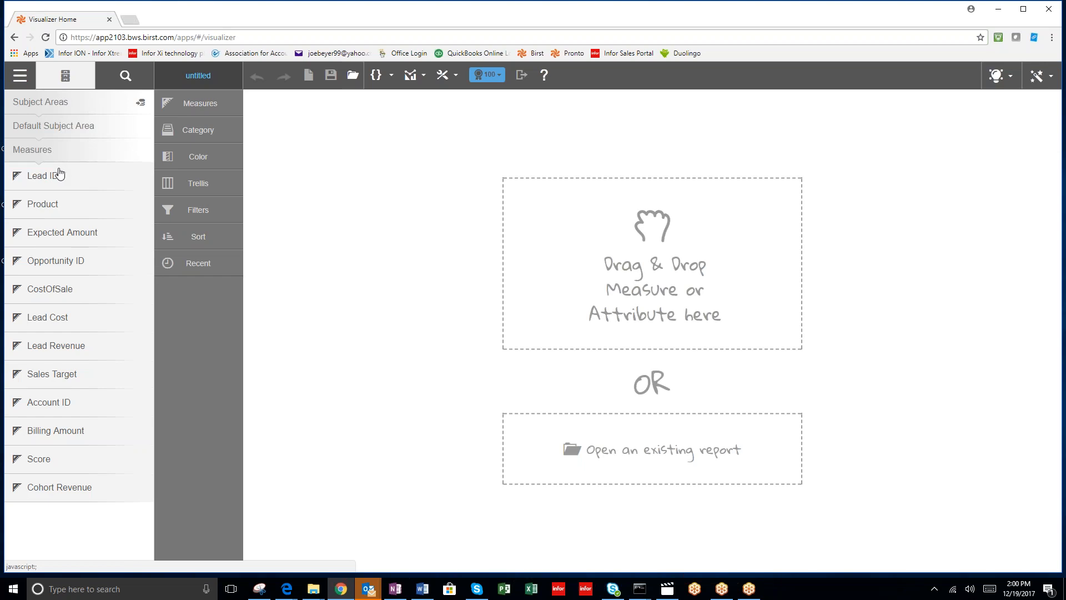
drag(55, 233, 198, 110)
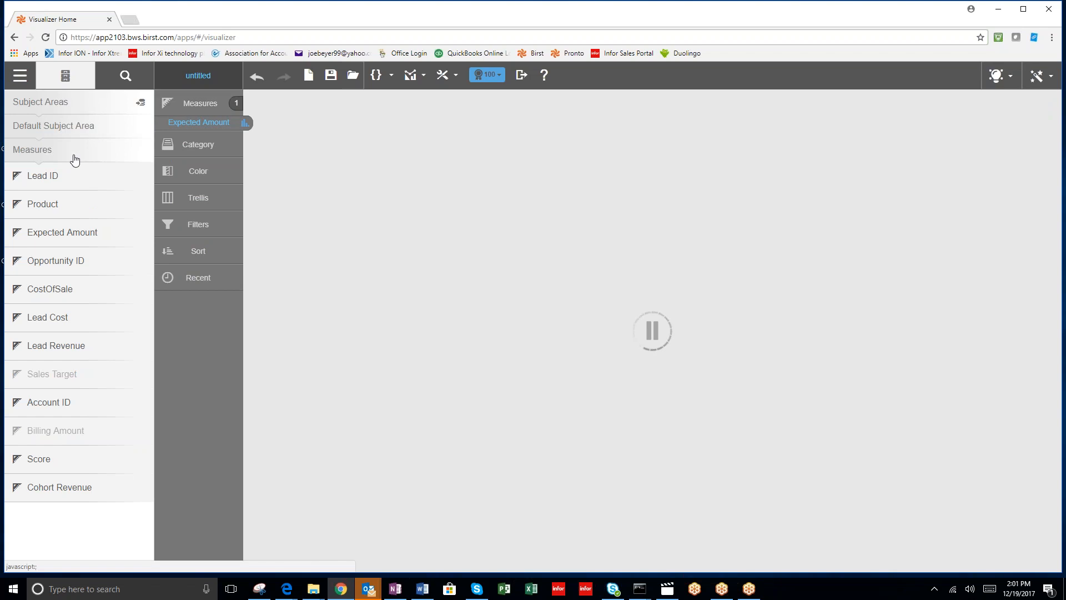
Group the Expected Amount bars by Time > Year/Quarter as the category.
click(54, 110)
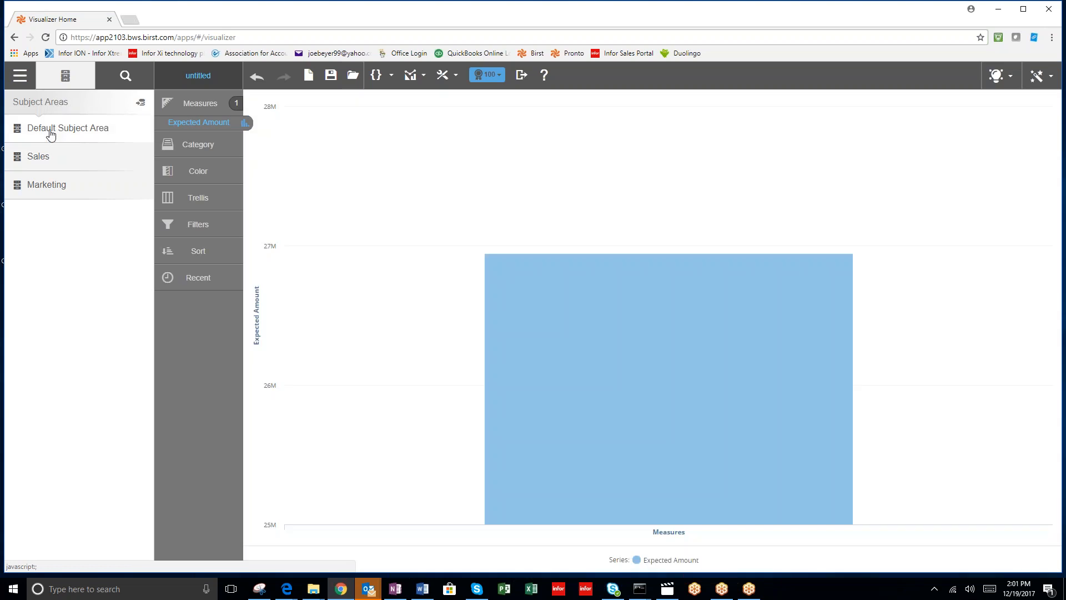
click(50, 136)
click(53, 186)
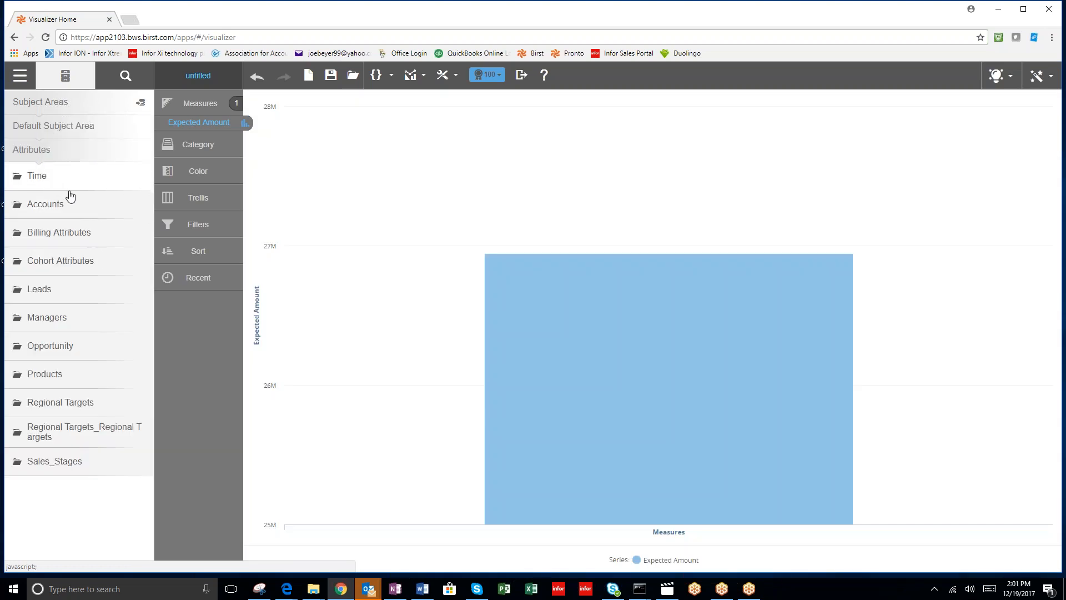
click(61, 183)
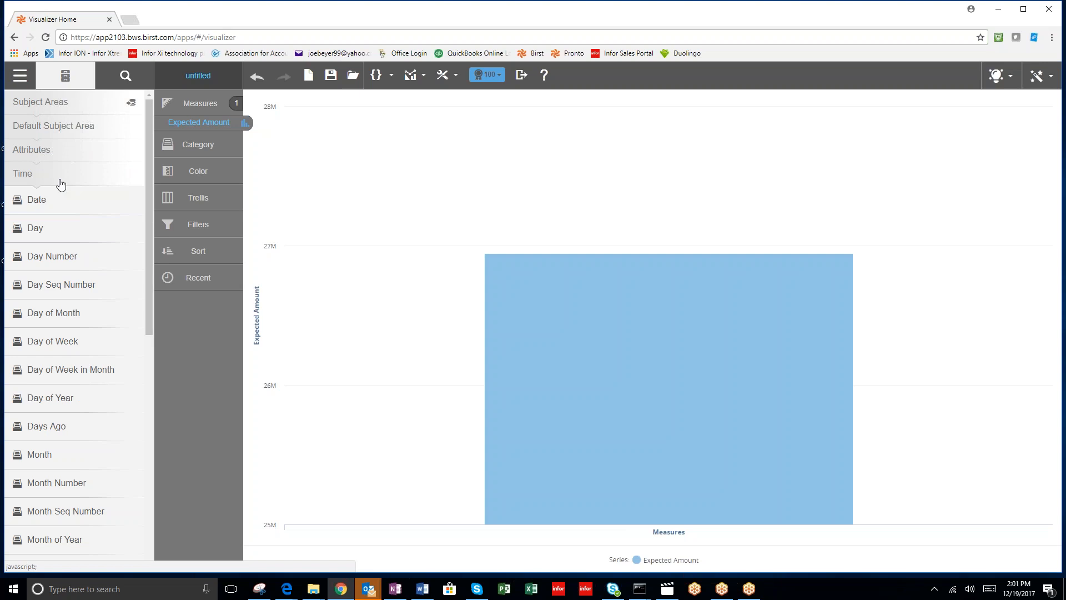
scroll(149, 323, down, 1)
drag(148, 323, 146, 521)
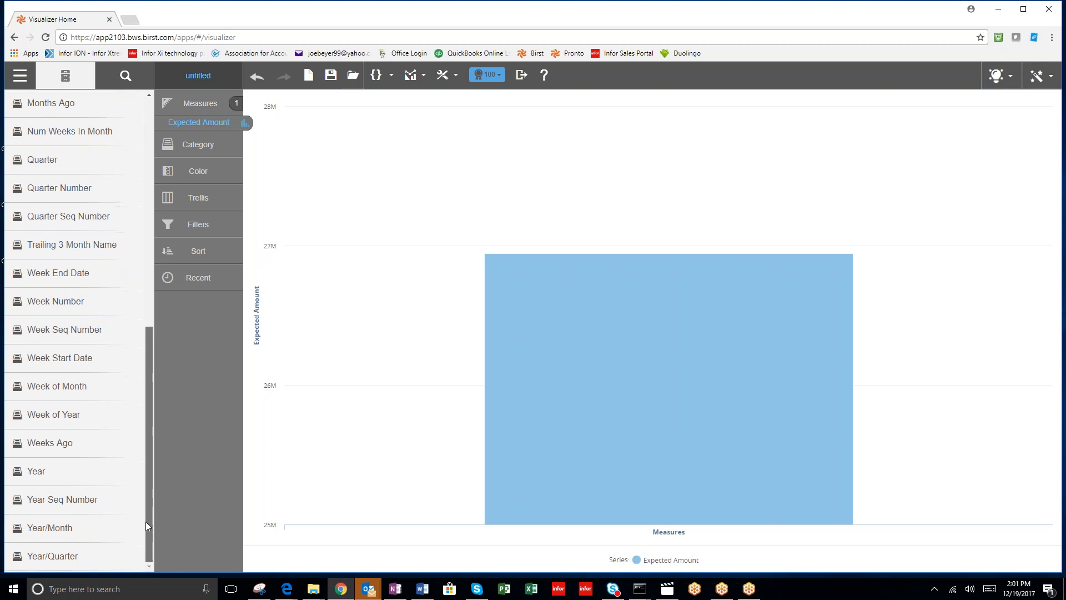
click(61, 557)
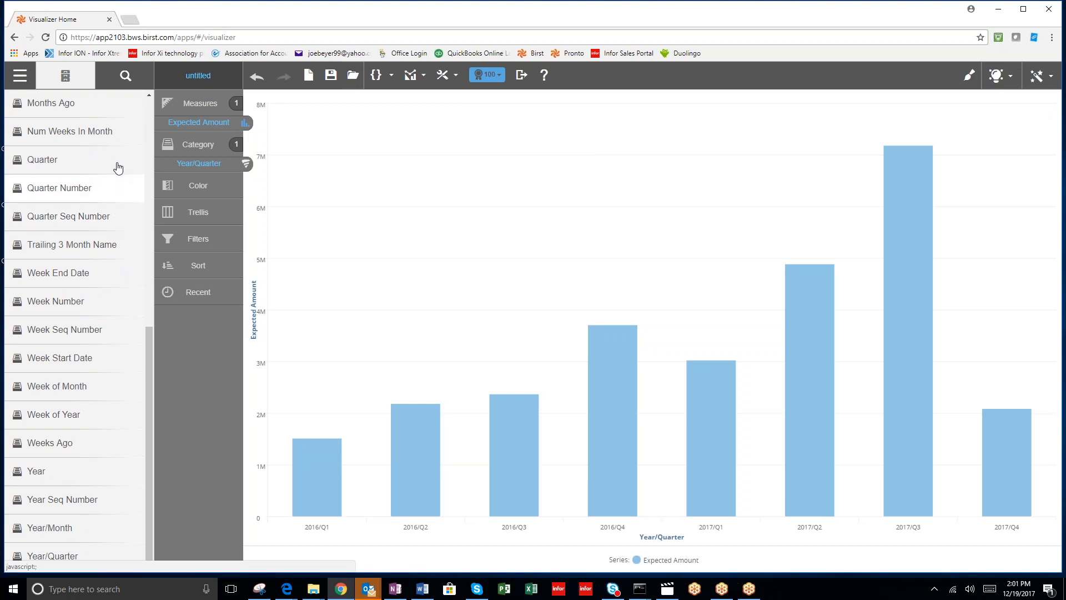
Search the fields for 'region' and trellis the chart by Region.
click(67, 81)
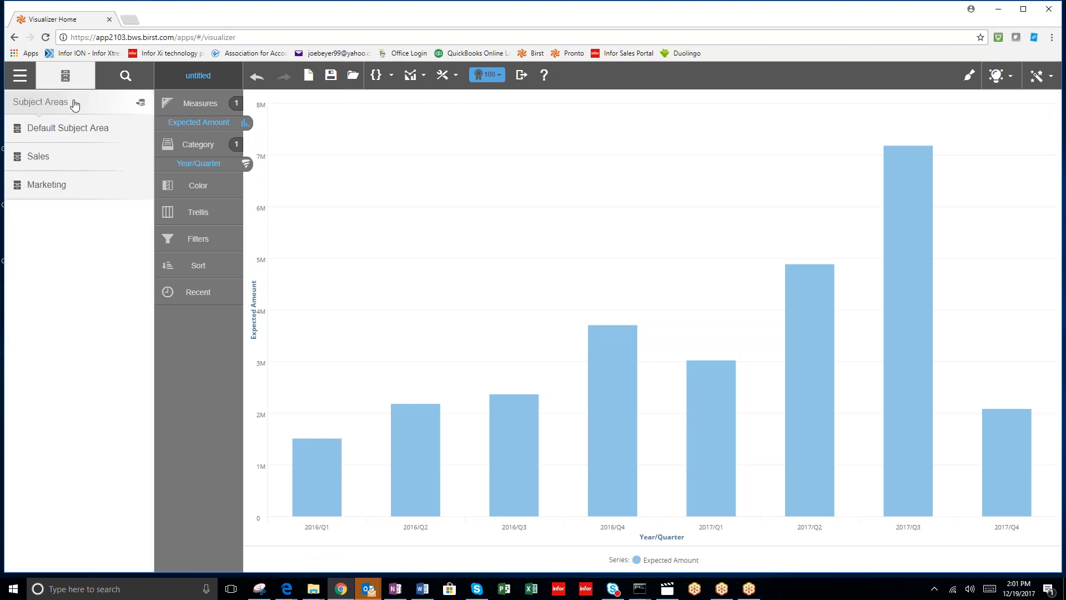
click(66, 135)
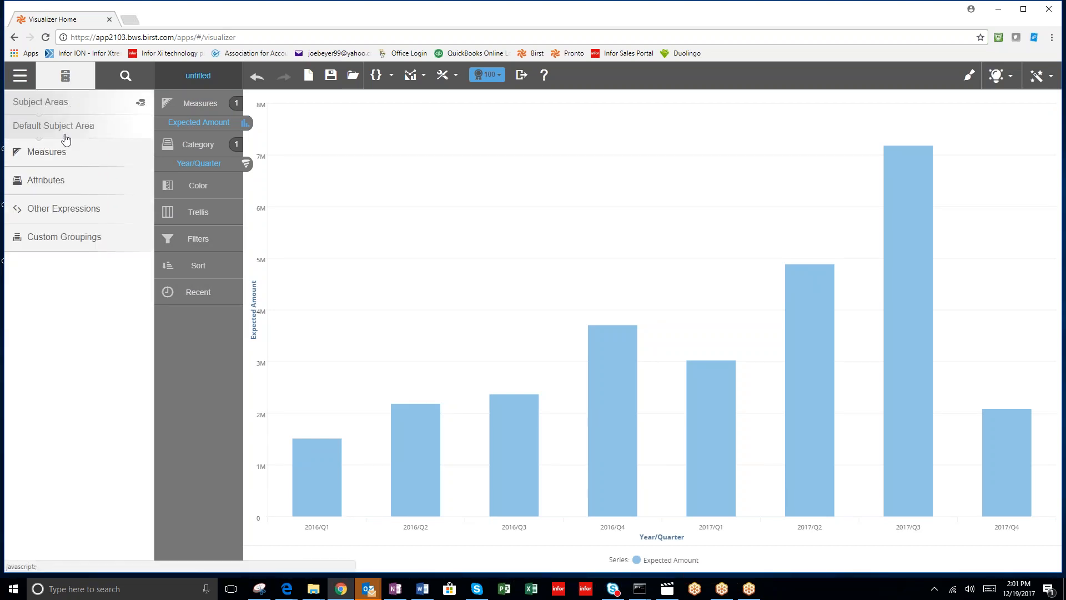
click(53, 188)
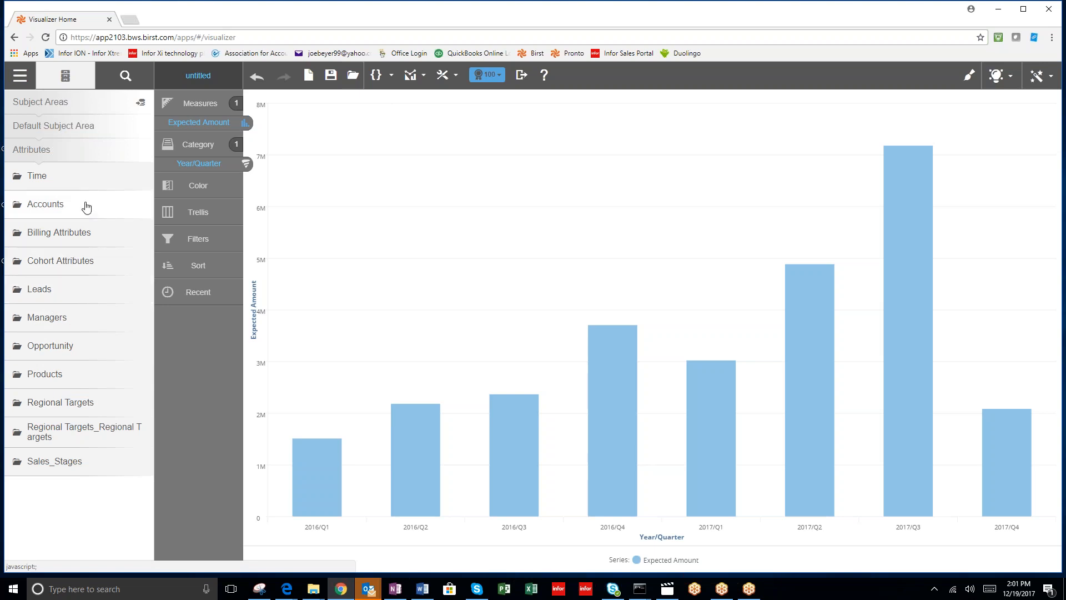
click(54, 207)
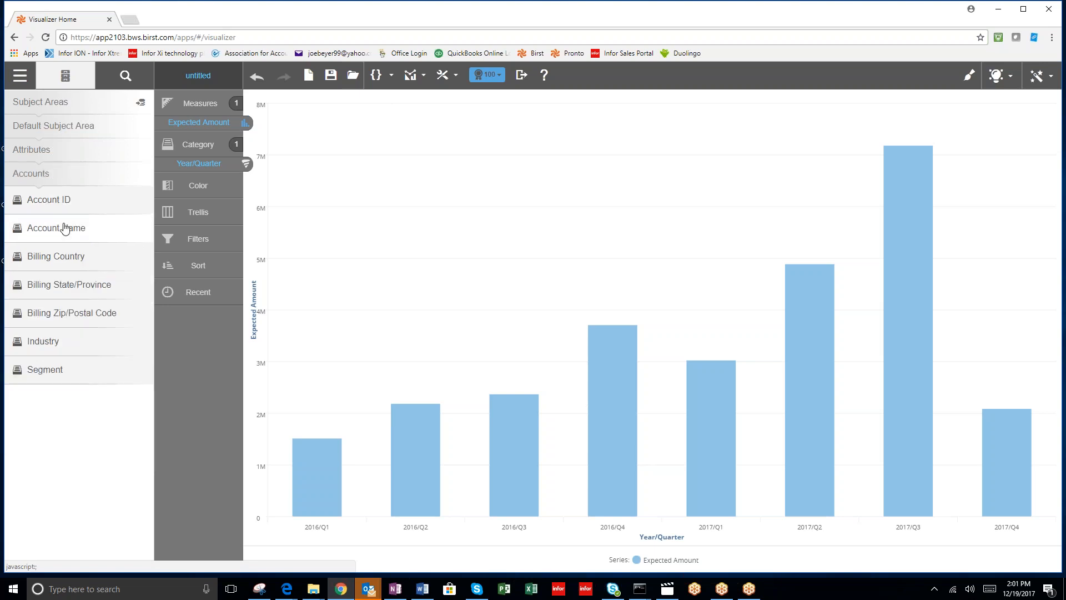
click(124, 82)
text(region)
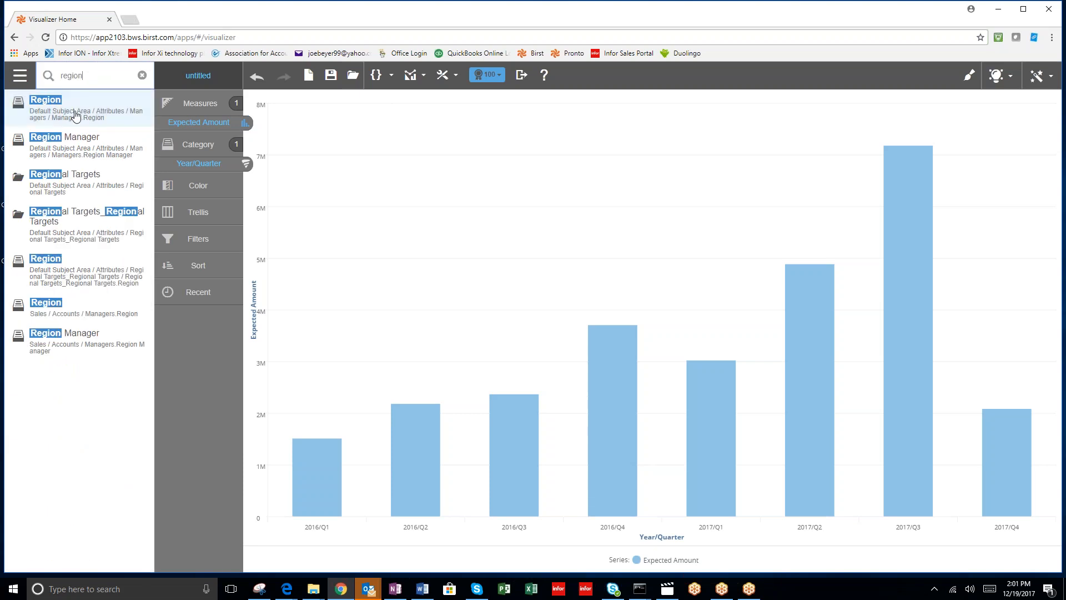
drag(76, 116, 187, 216)
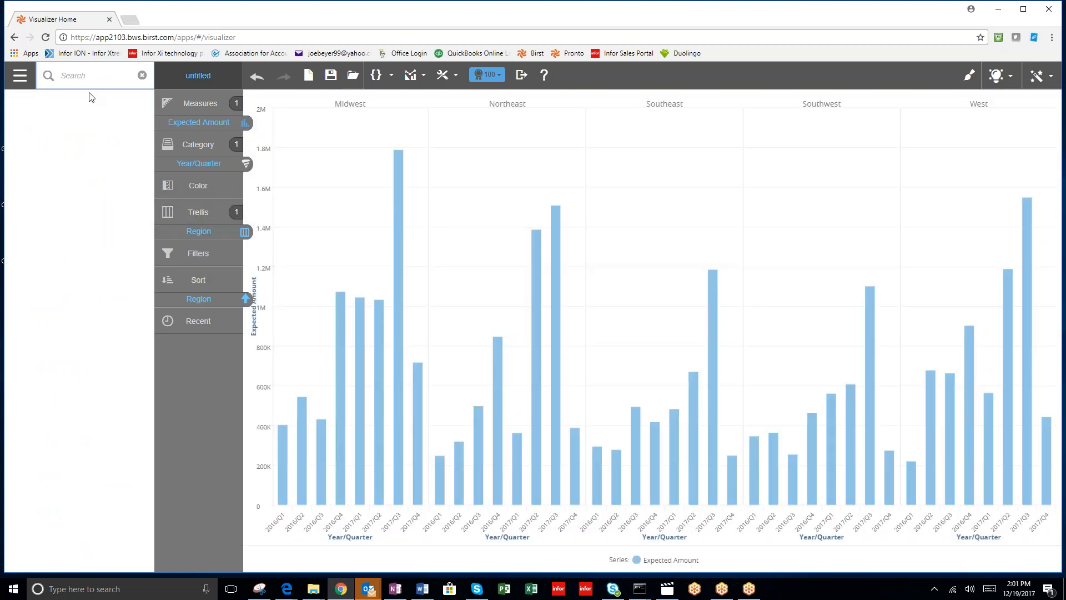
Colour the bars by Region Manager and dismiss the low-battery notification.
text(mana)
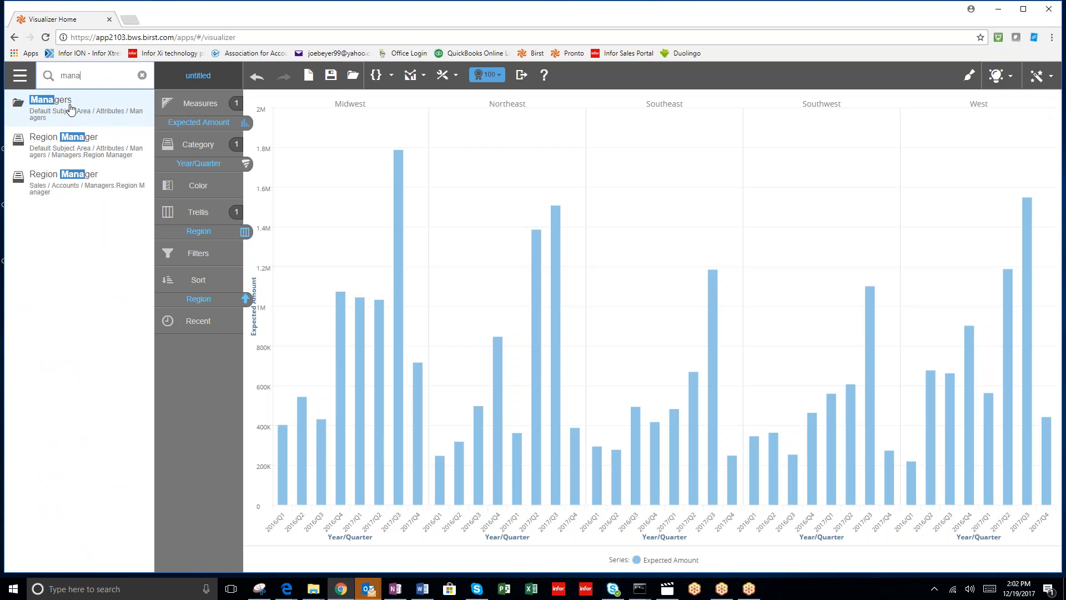
drag(66, 140, 204, 211)
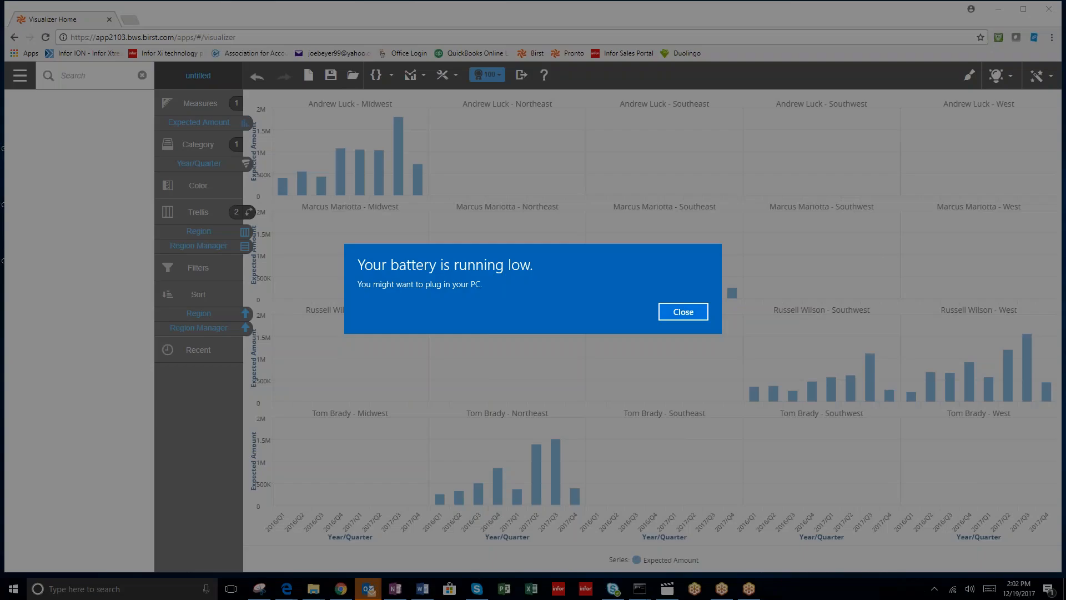
click(686, 314)
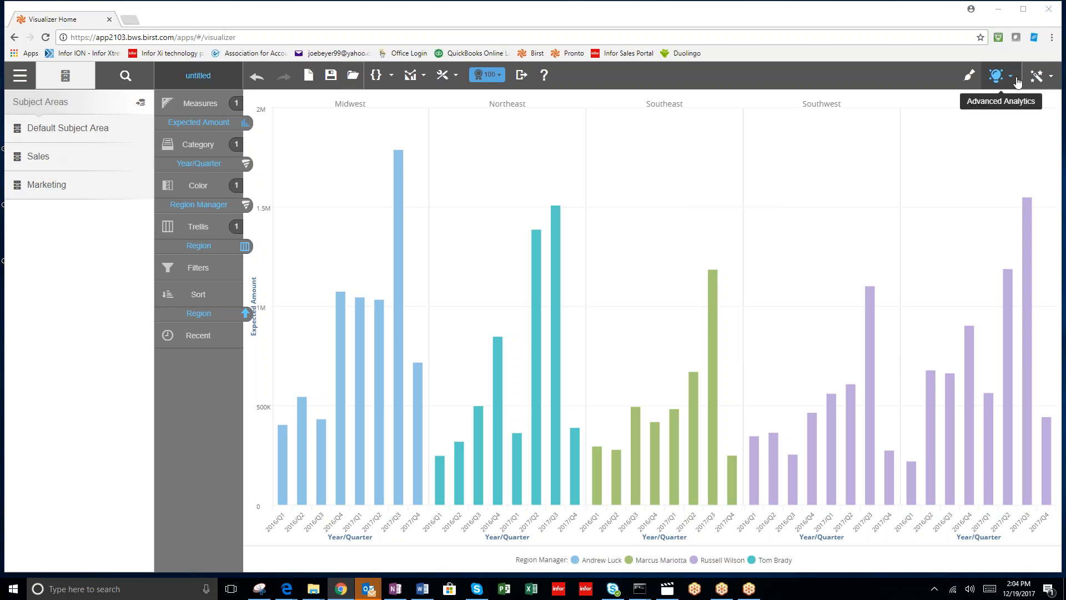
click(1037, 77)
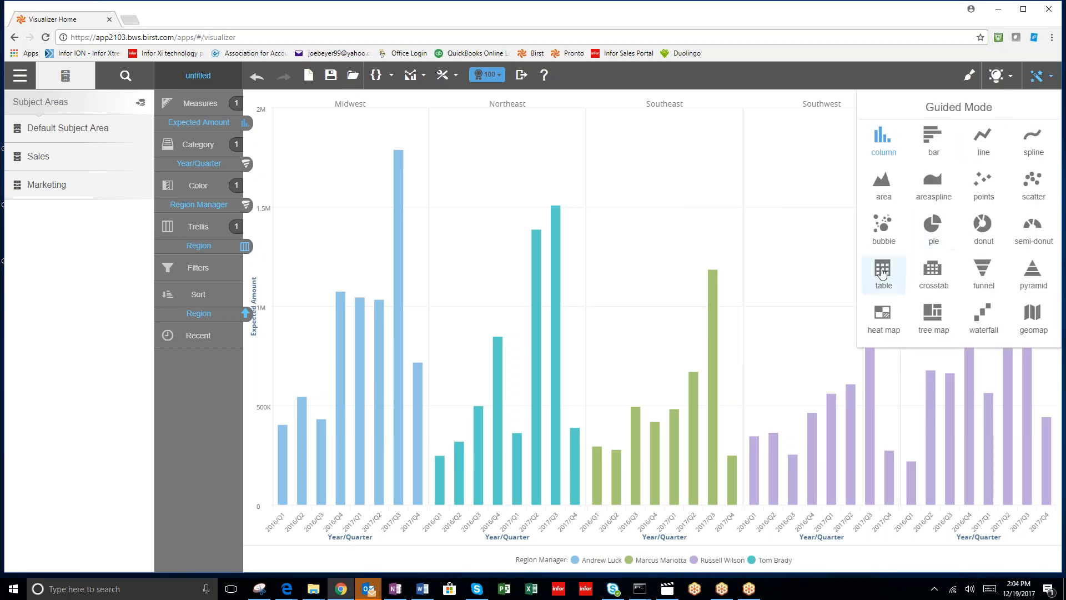
click(883, 270)
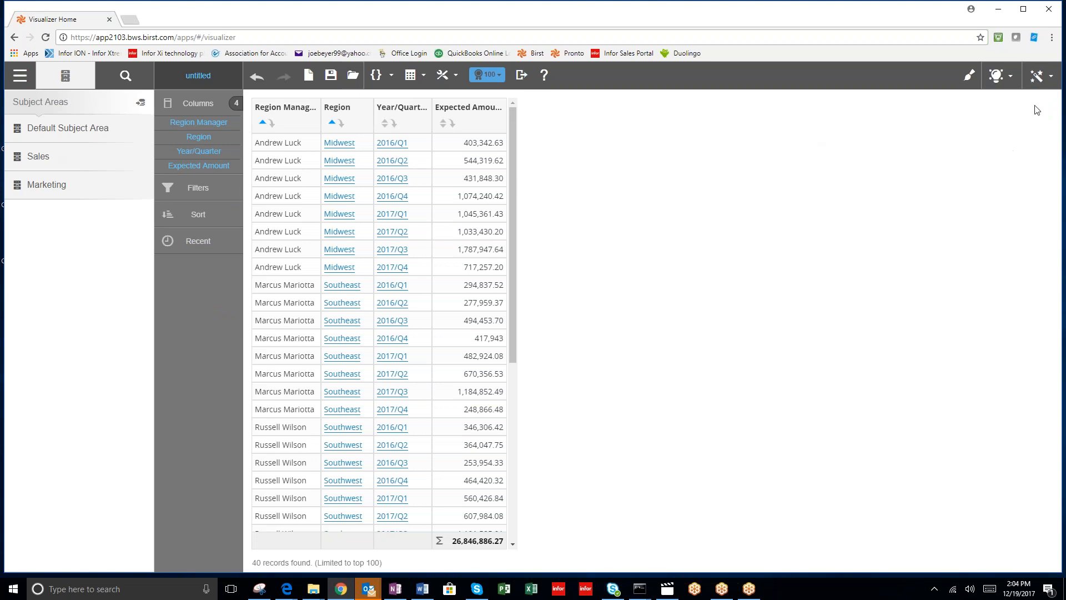
click(1051, 78)
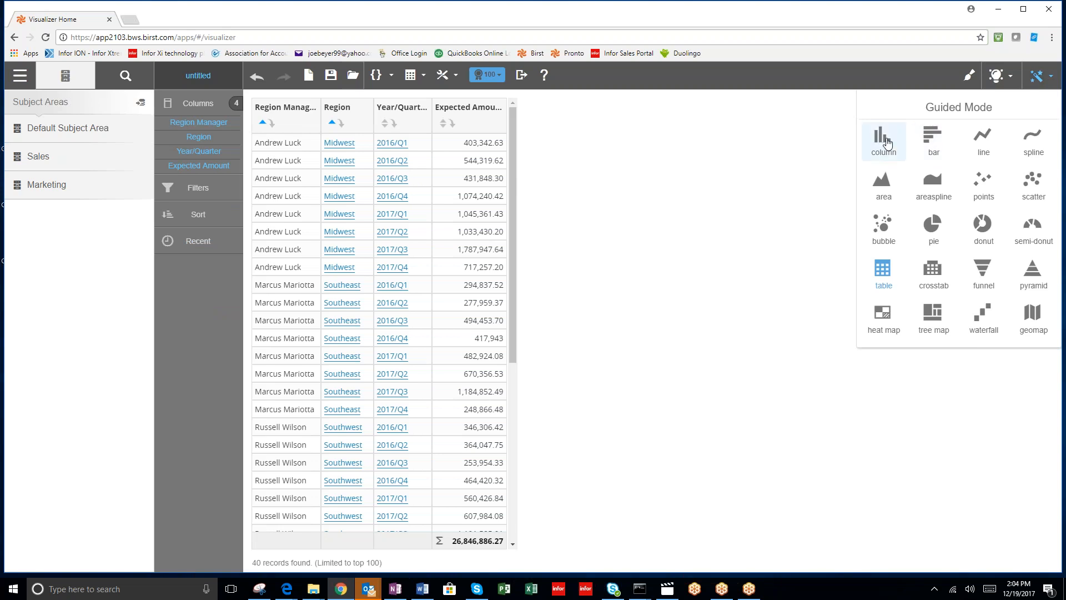
click(887, 143)
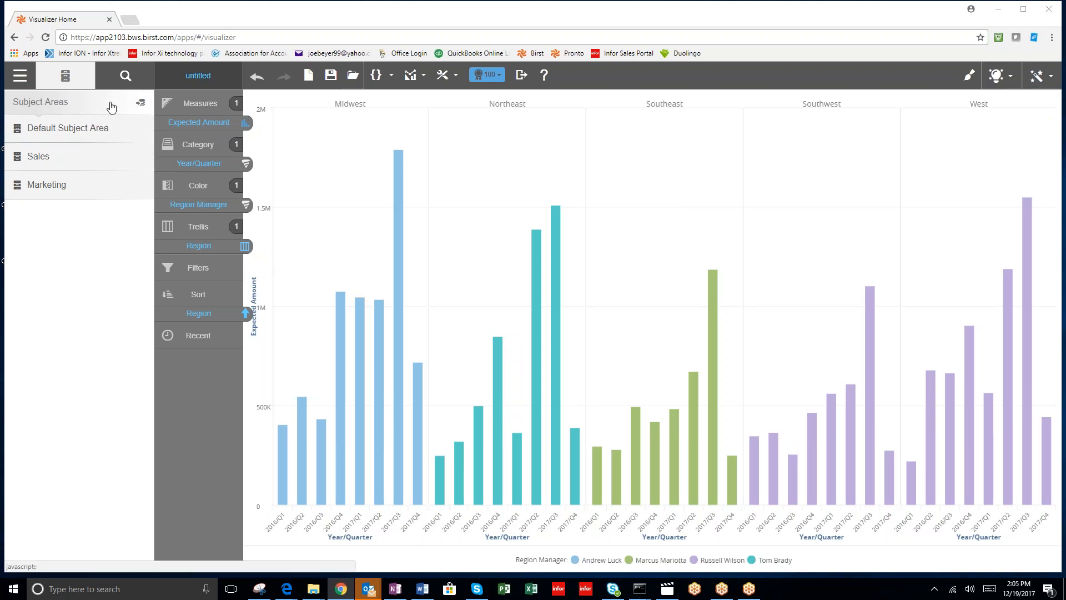
View the Regional Targets source's blending of Region with Managers.Region in Data Import Management.
click(141, 103)
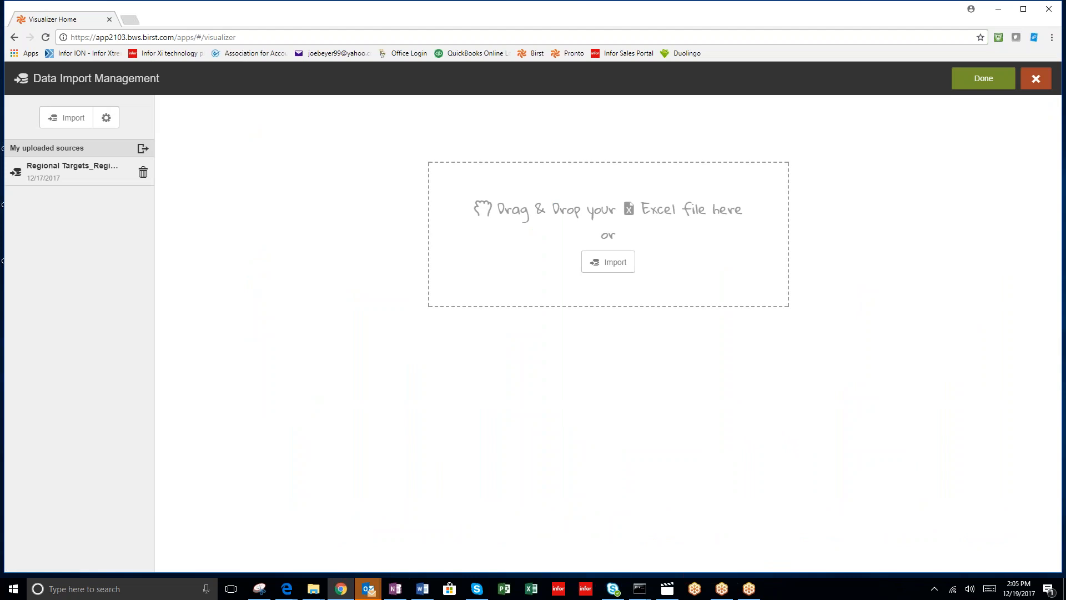
click(83, 177)
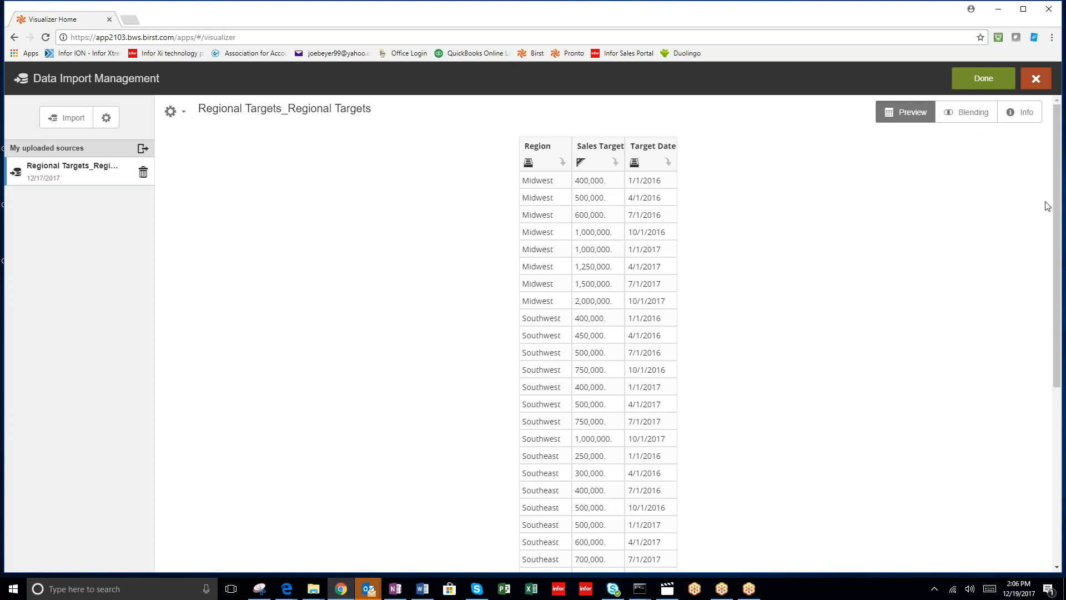
click(964, 118)
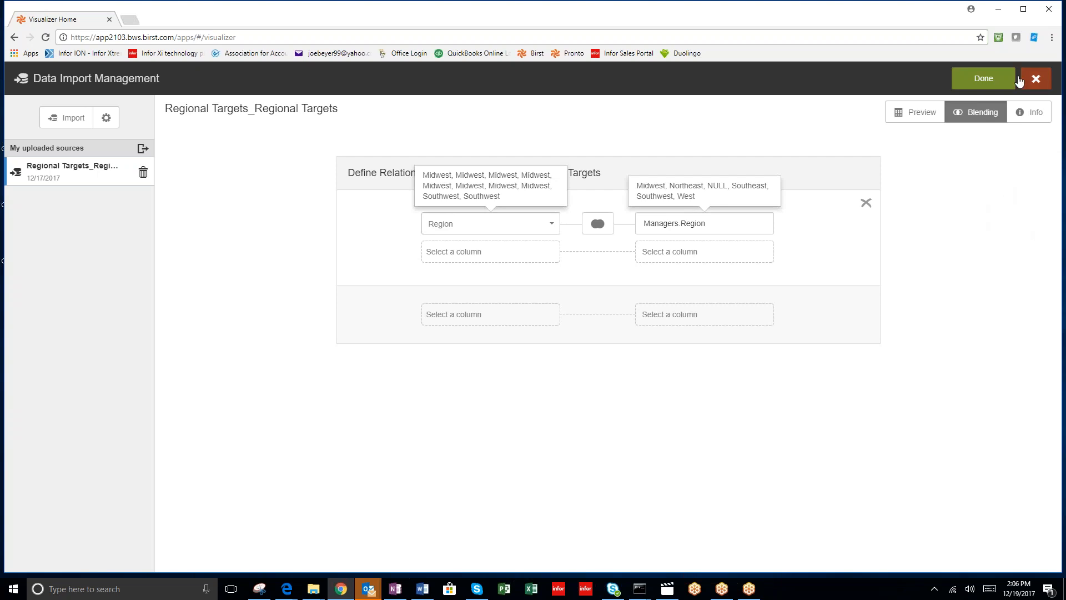
Return to the chart and search 'target' to browse the Regional Targets fields.
click(983, 80)
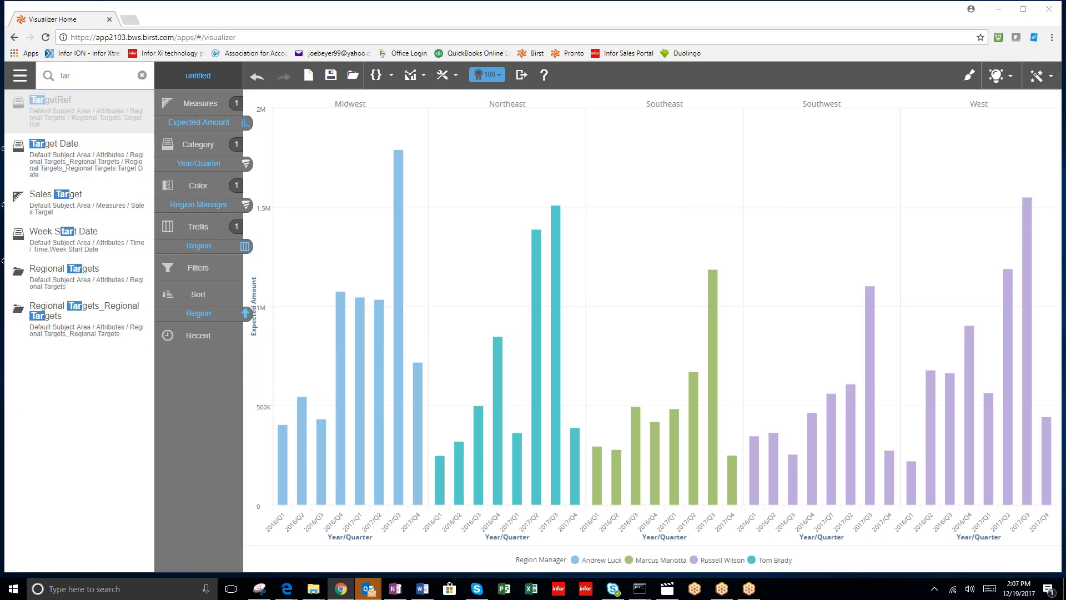
click(89, 75)
key(BackSpace)
key(BackSpace)
key(BackSpace)
text(targe)
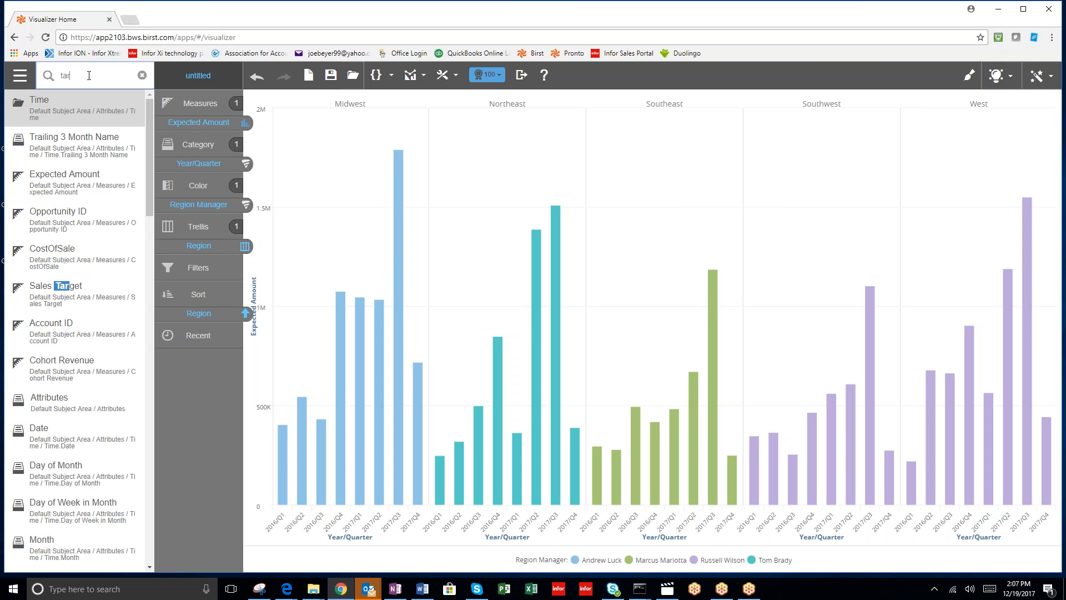
text(t)
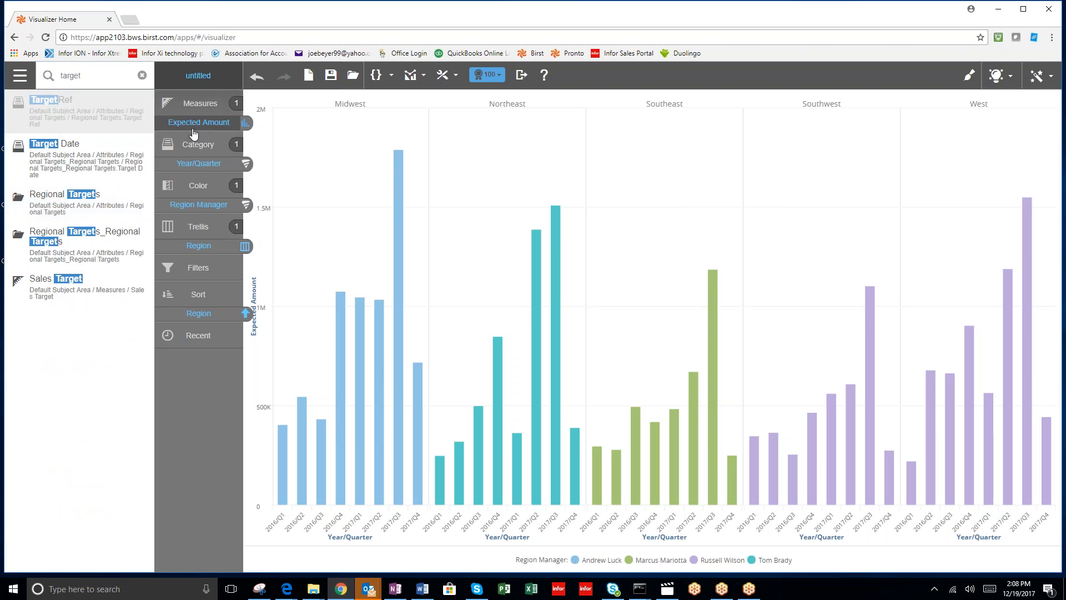
click(78, 203)
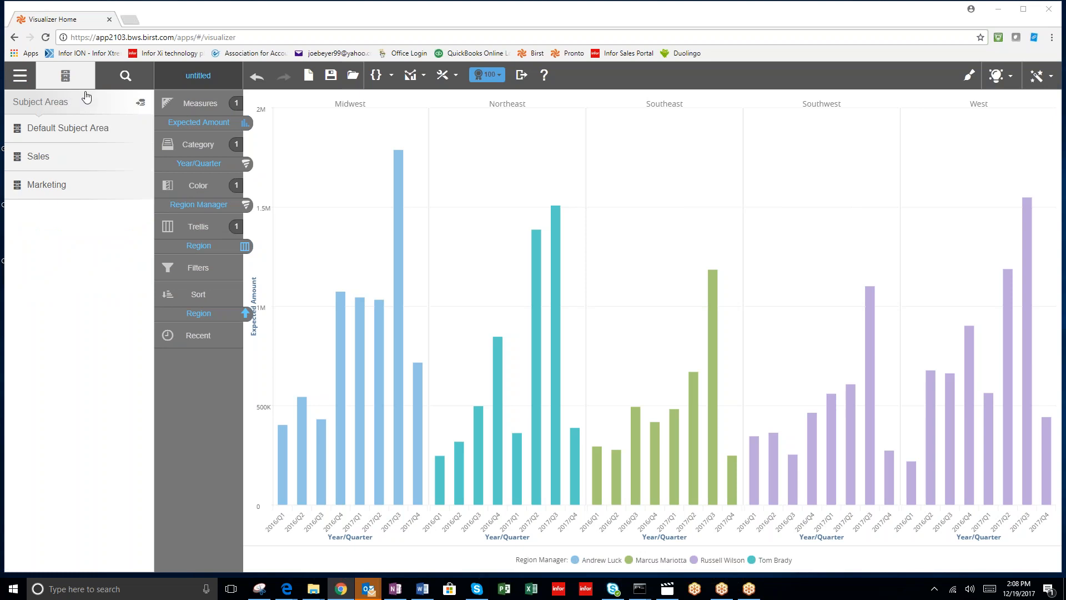
Add Sales Target as a line series over the Expected Amount bars.
click(126, 77)
text(s)
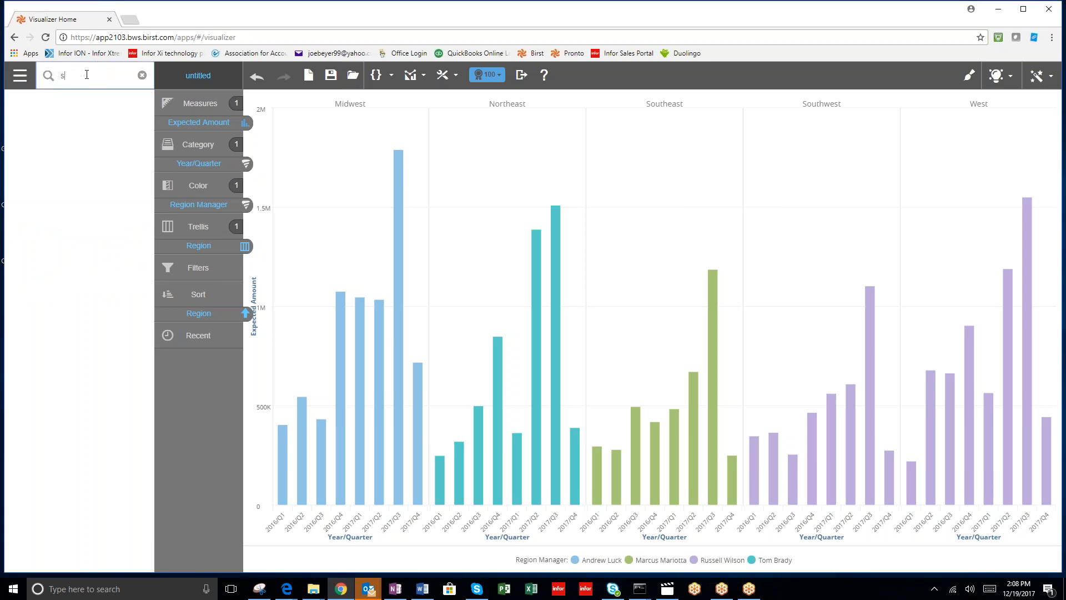
text(ales)
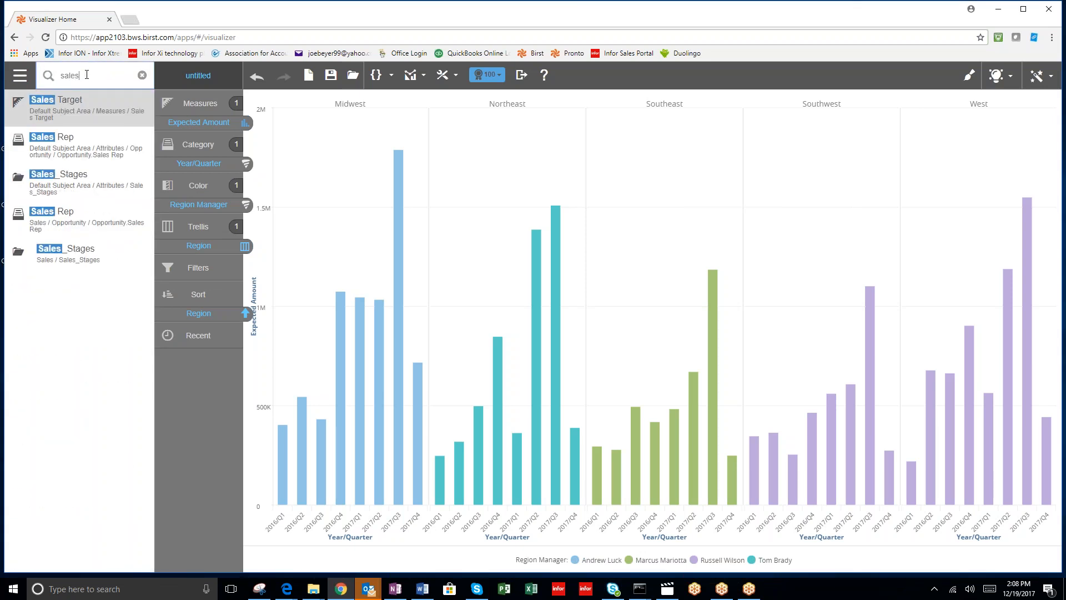
drag(36, 110, 604, 211)
drag(635, 216, 637, 216)
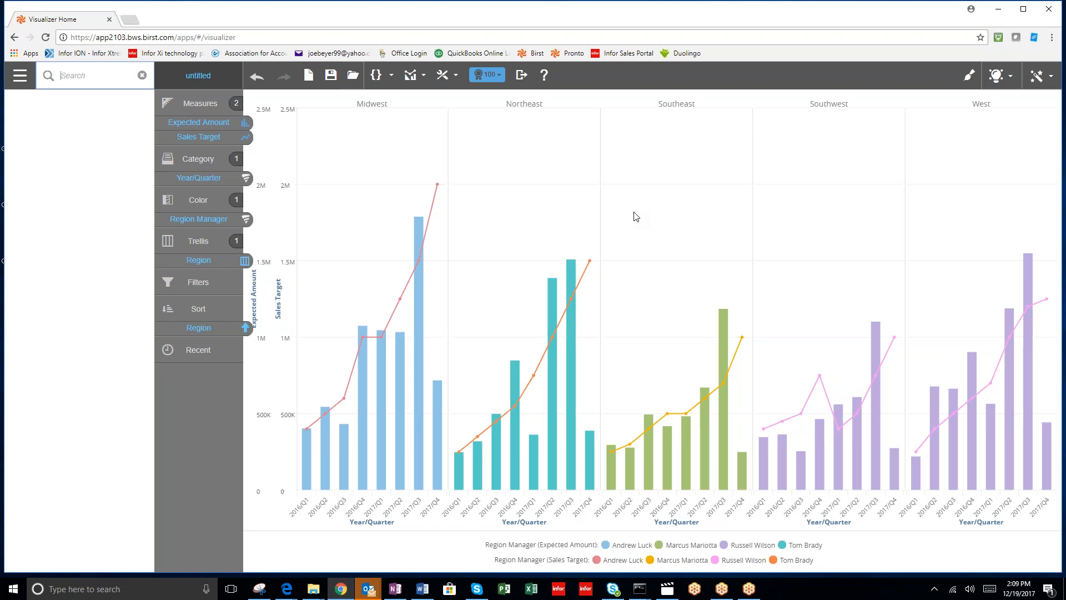
Save the report as 'Save as Temp' and open the navigation sidebar.
click(331, 76)
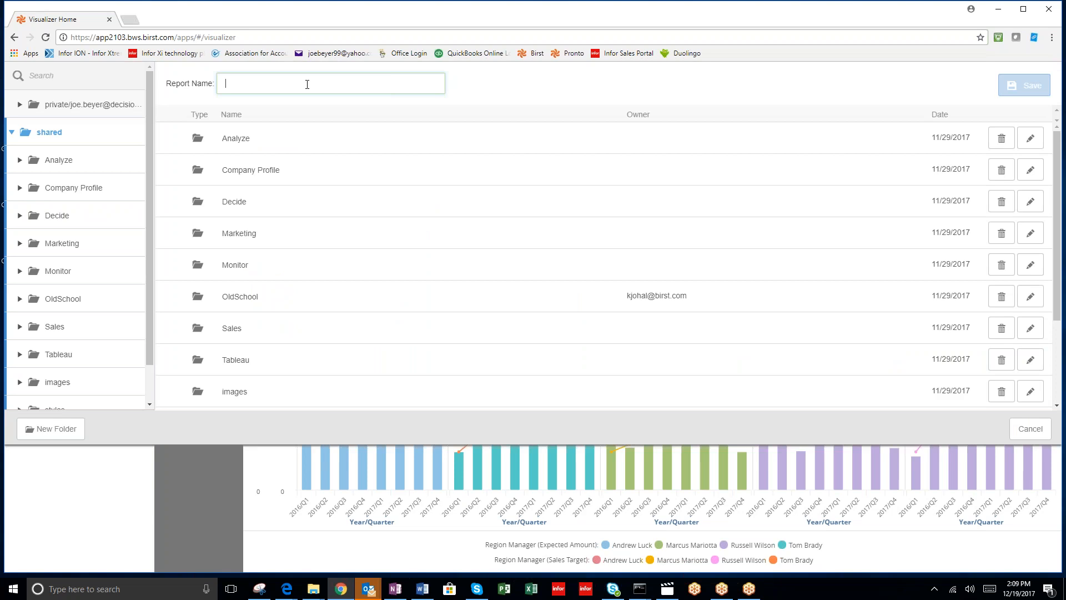
text(Sa)
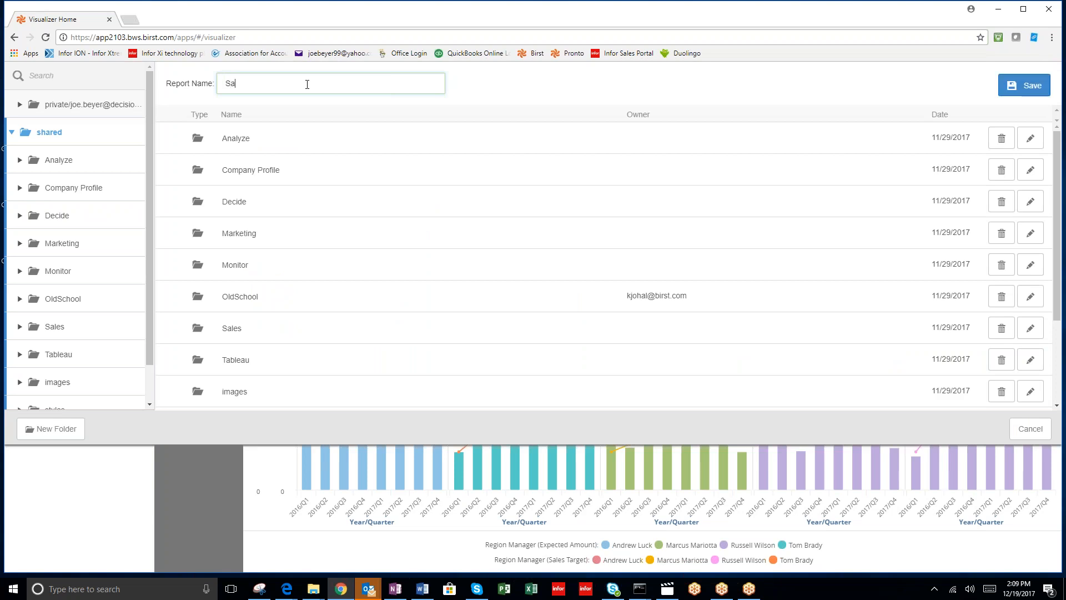
text(ve as)
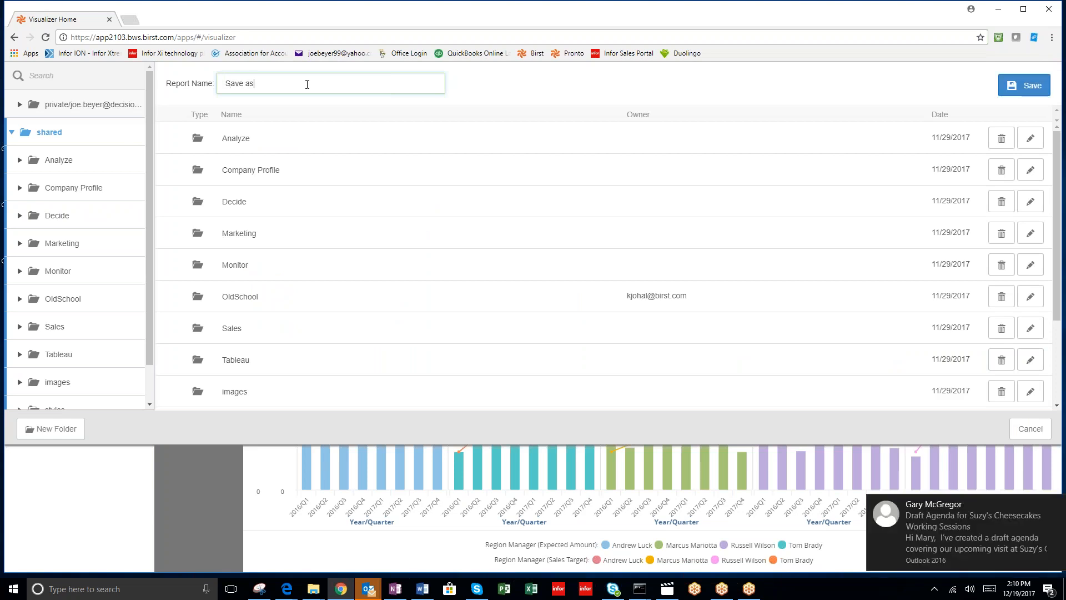
text( Temp)
click(1025, 86)
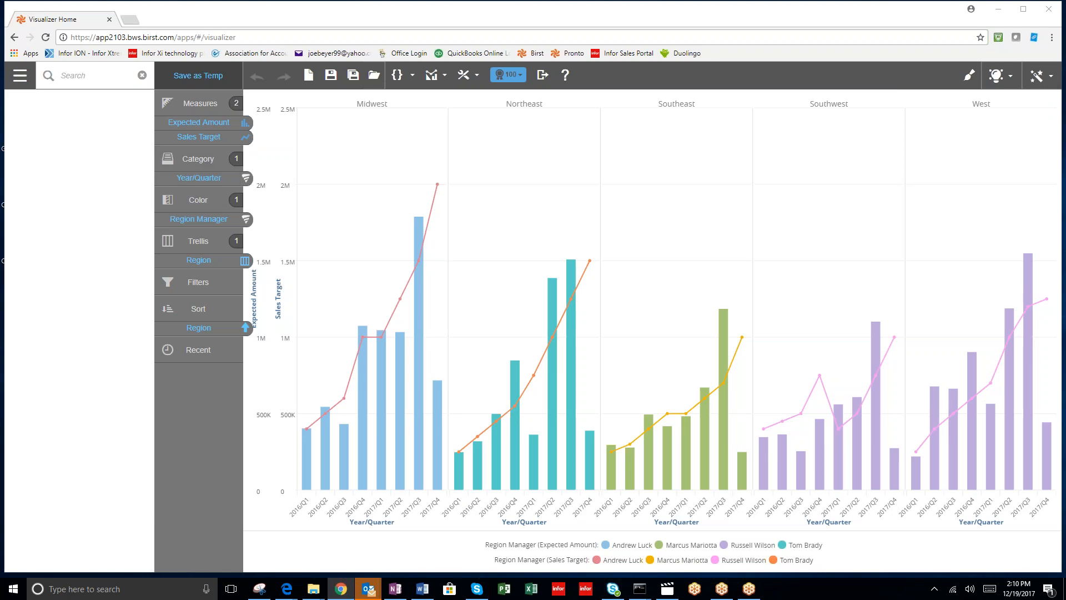
click(20, 75)
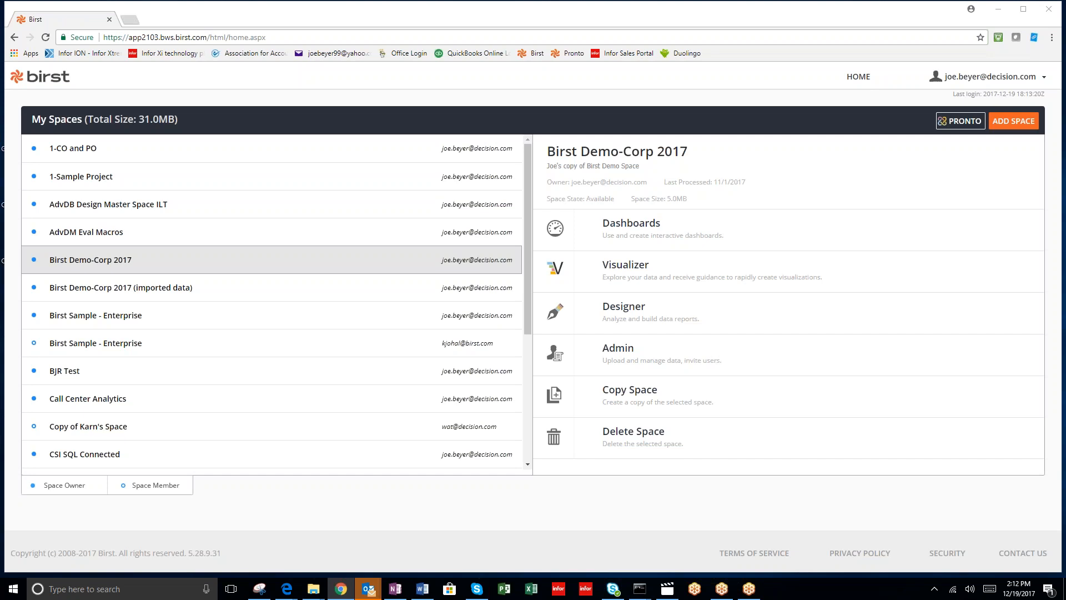
Open Admin for the Birst Demo-Corp 2017 space.
click(659, 357)
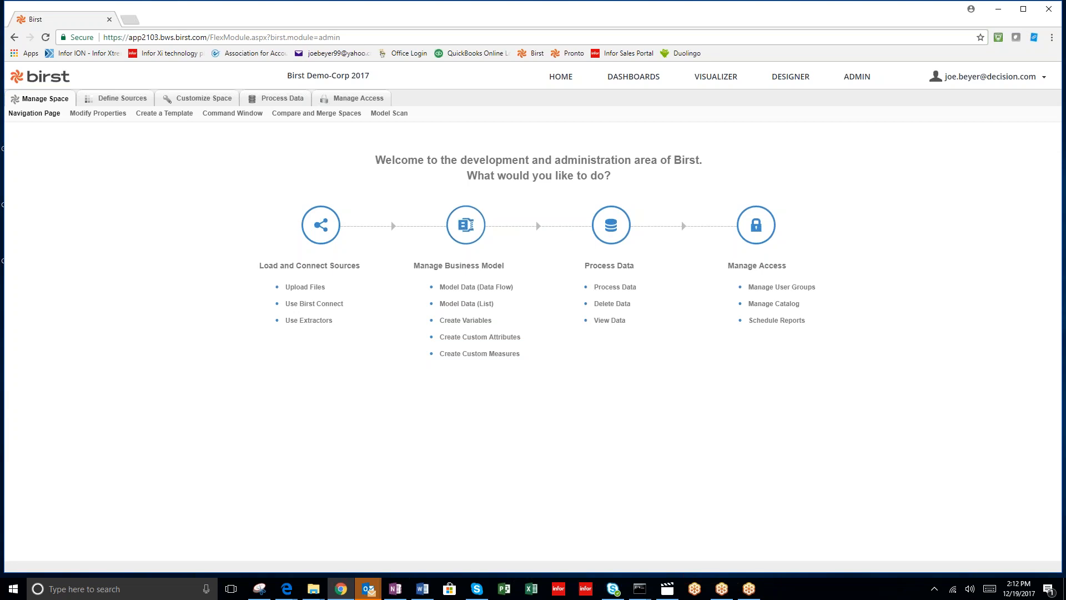
click(456, 305)
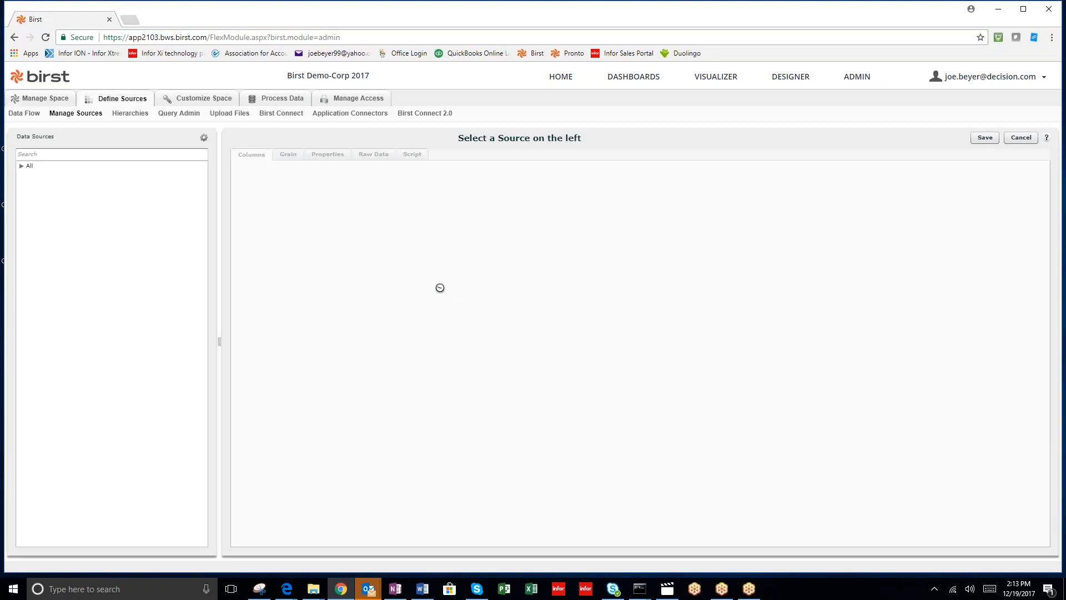
click(33, 166)
click(21, 167)
click(35, 187)
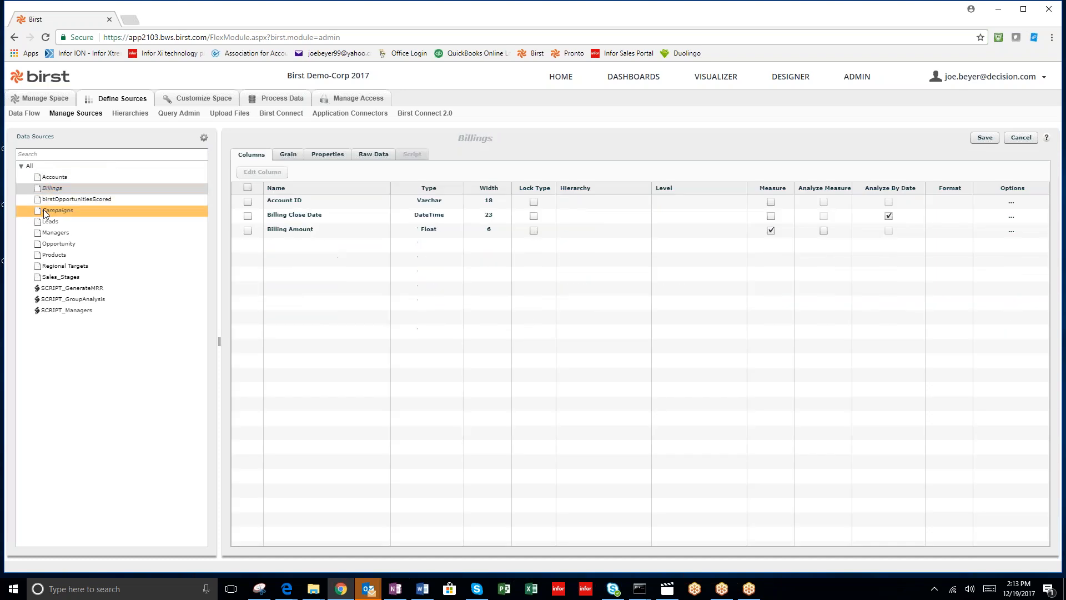
click(39, 236)
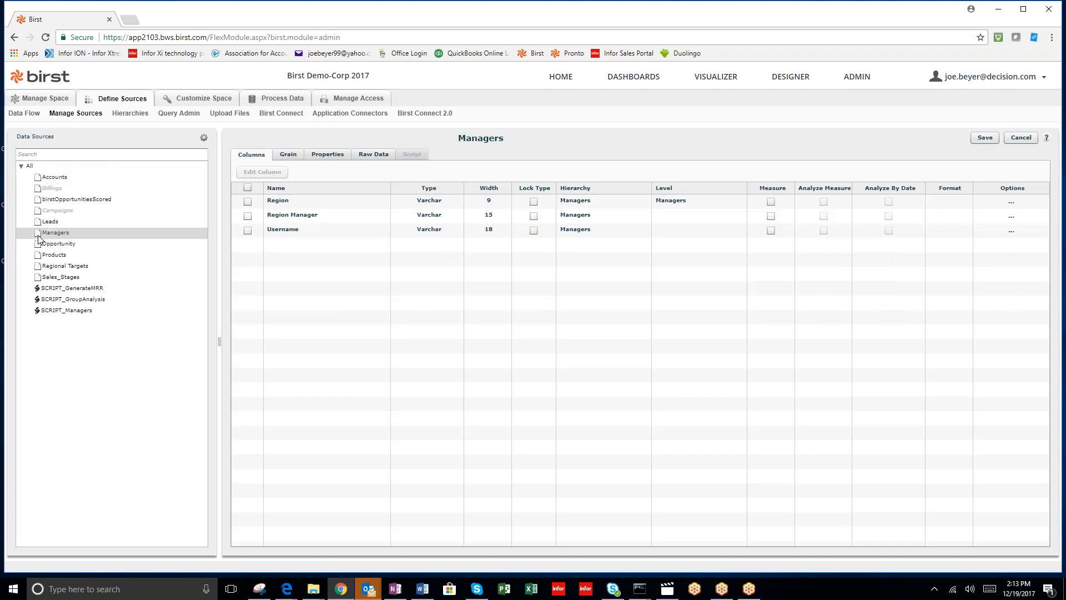
click(54, 254)
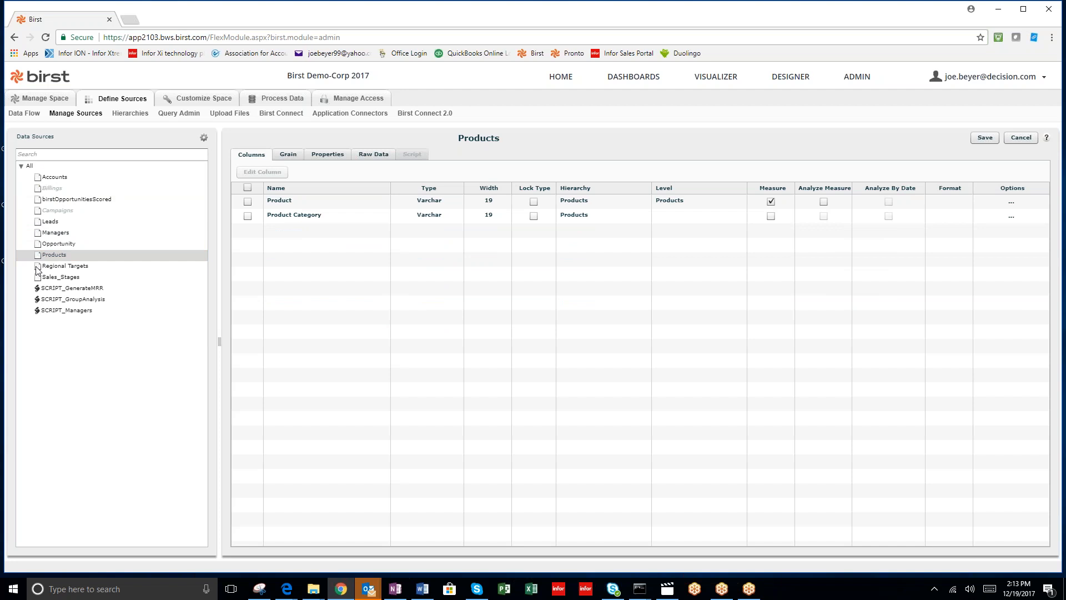
click(44, 100)
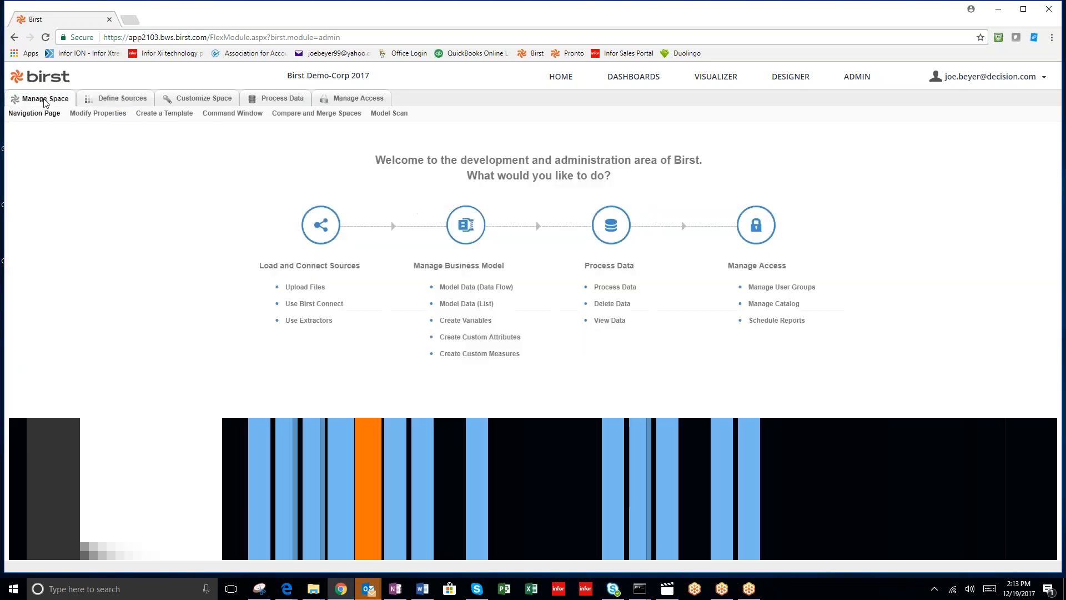
click(473, 288)
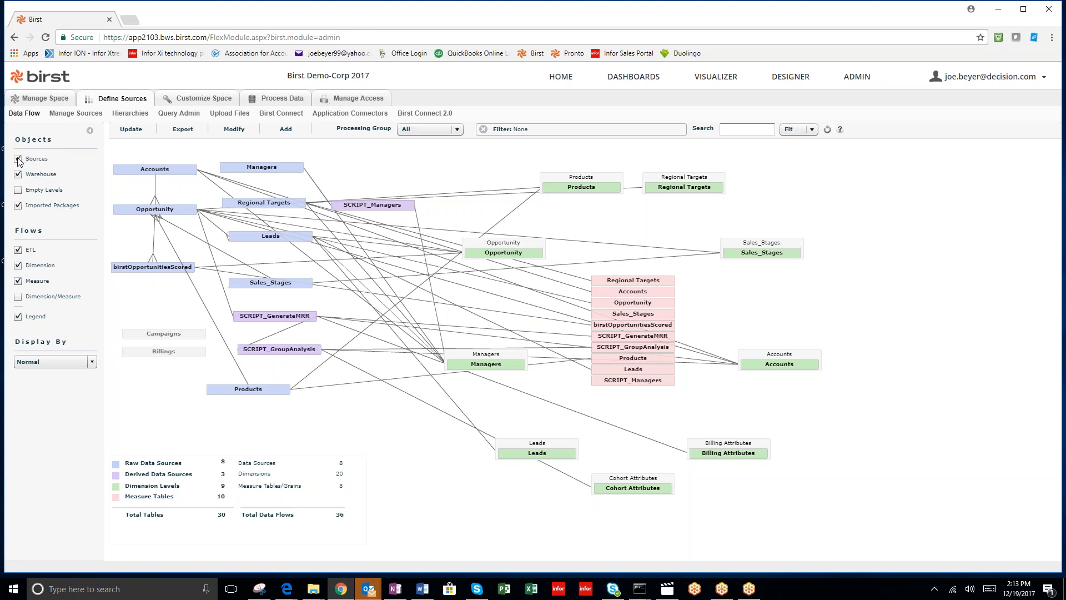
click(18, 176)
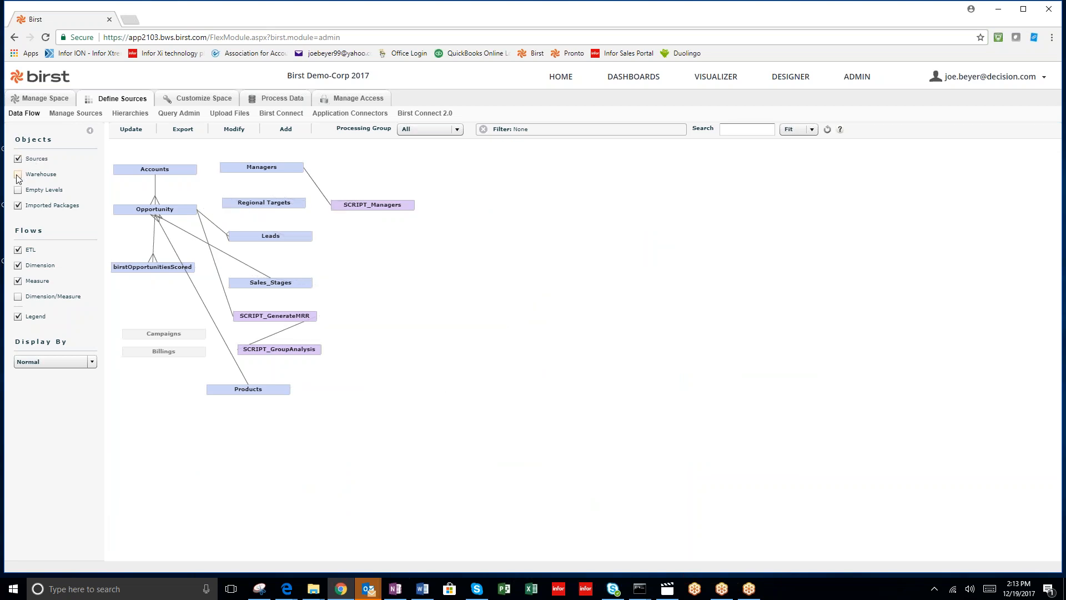
click(18, 175)
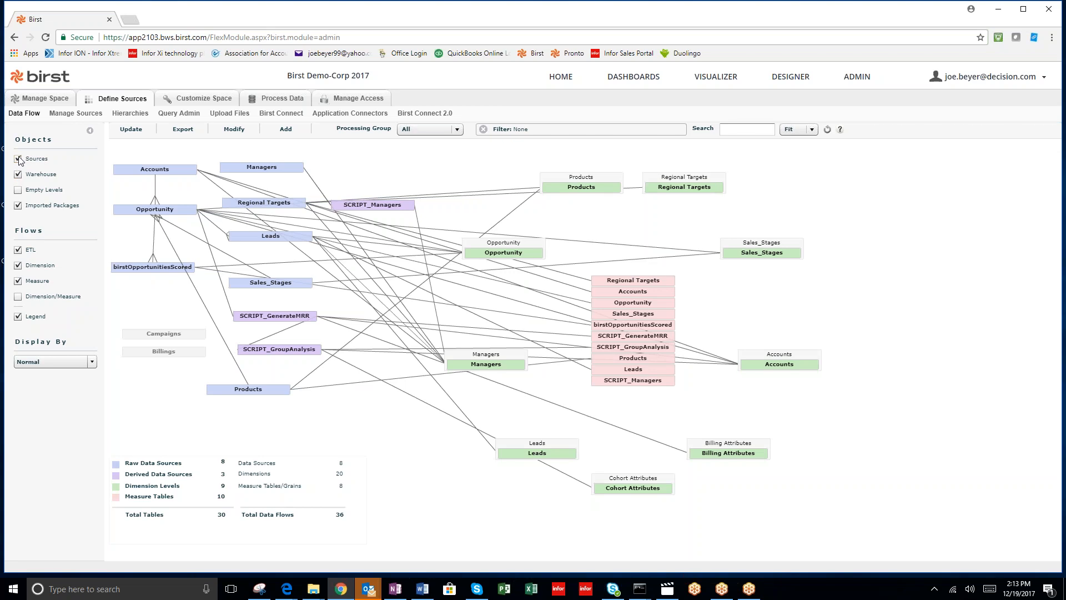
click(18, 159)
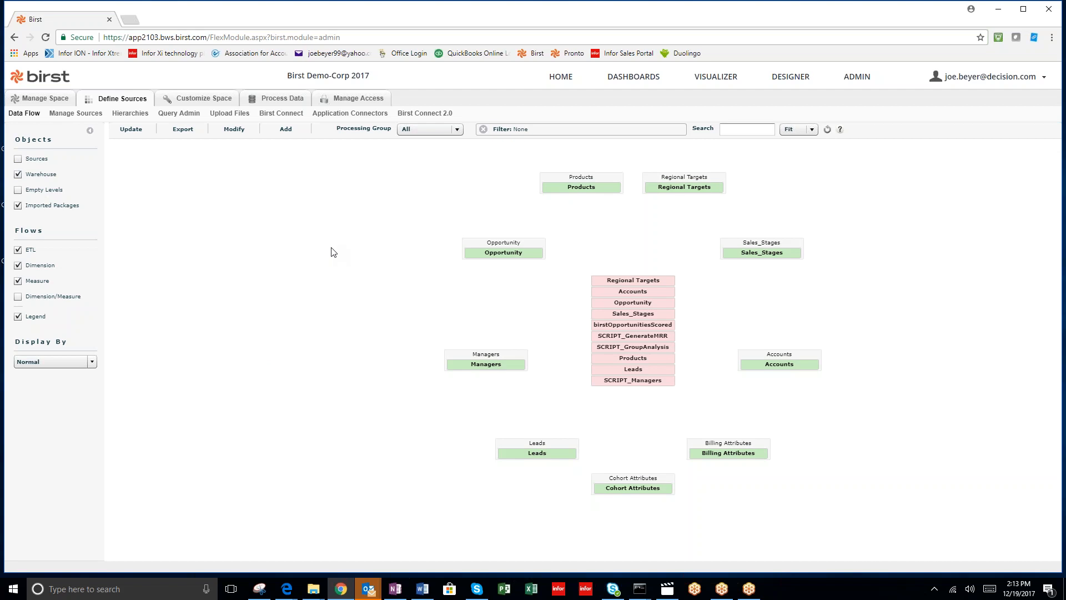